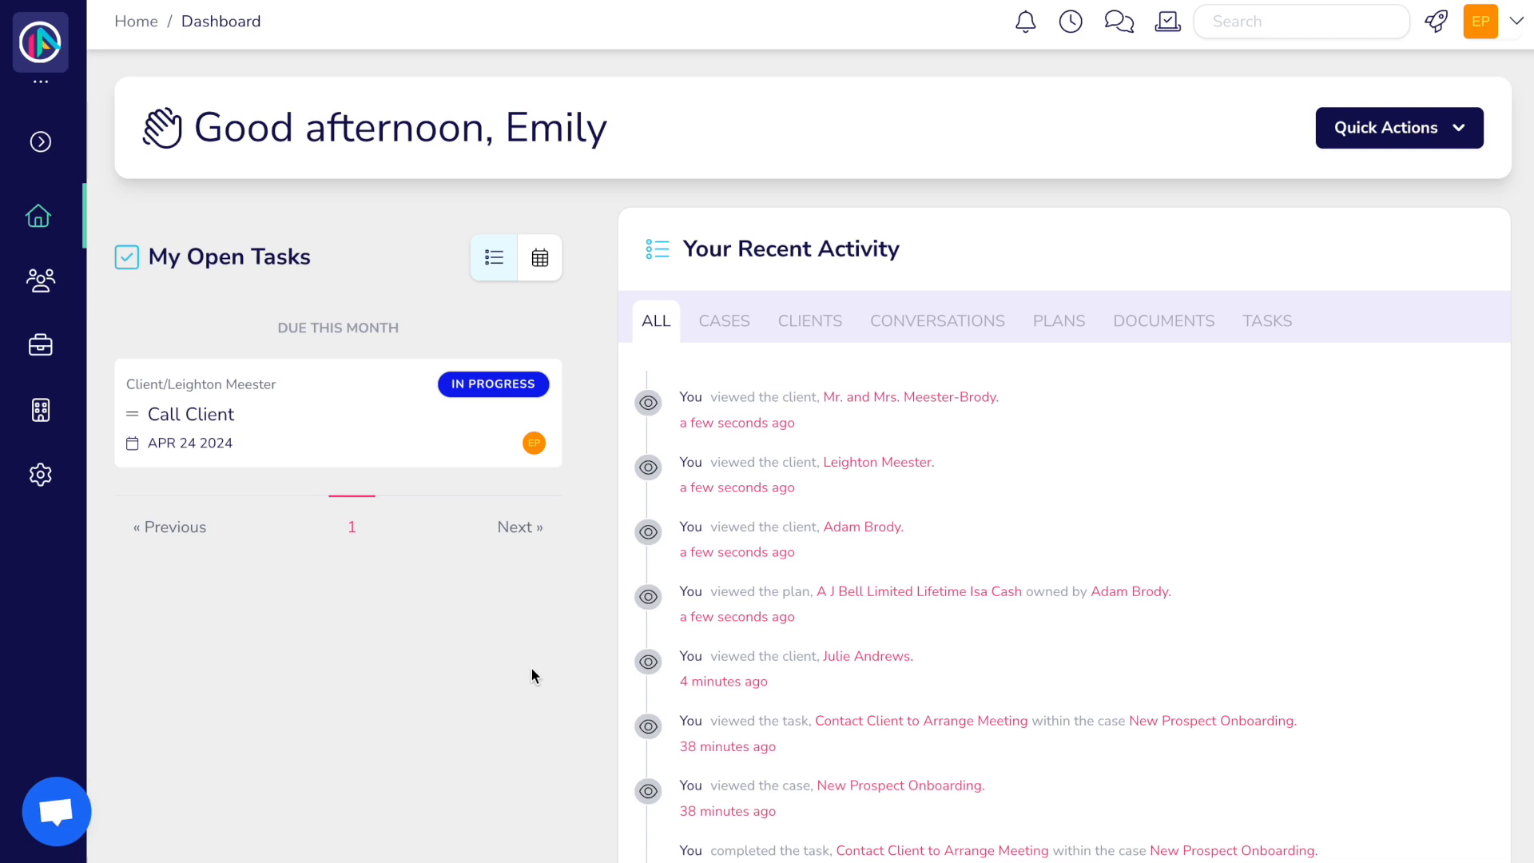
- Start a new form in the Form Builder titled "Enquiry Form" with the description "New lead contact details"
click(40, 410)
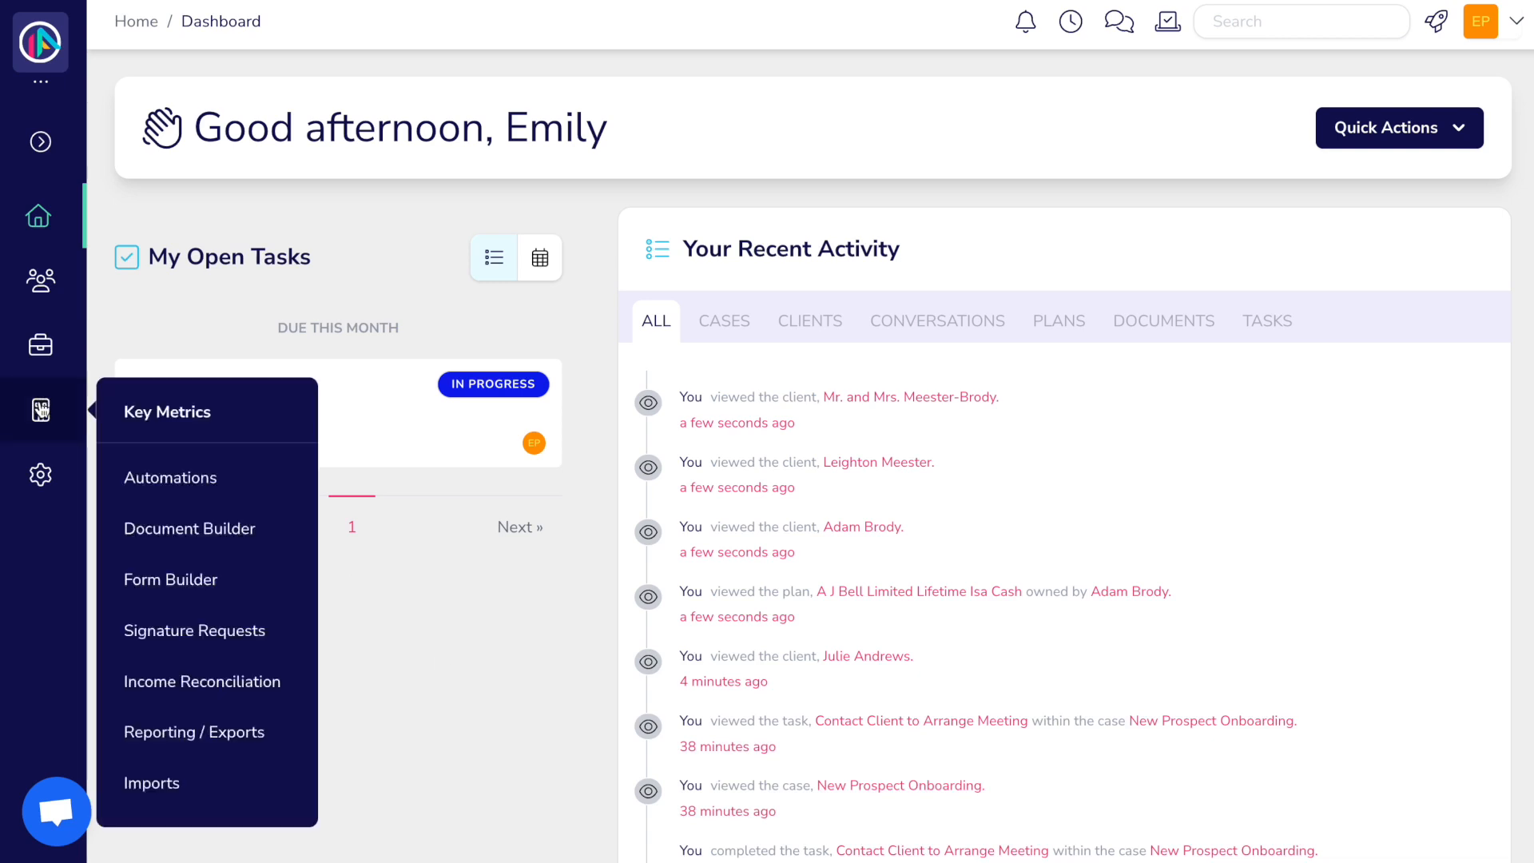
click(169, 579)
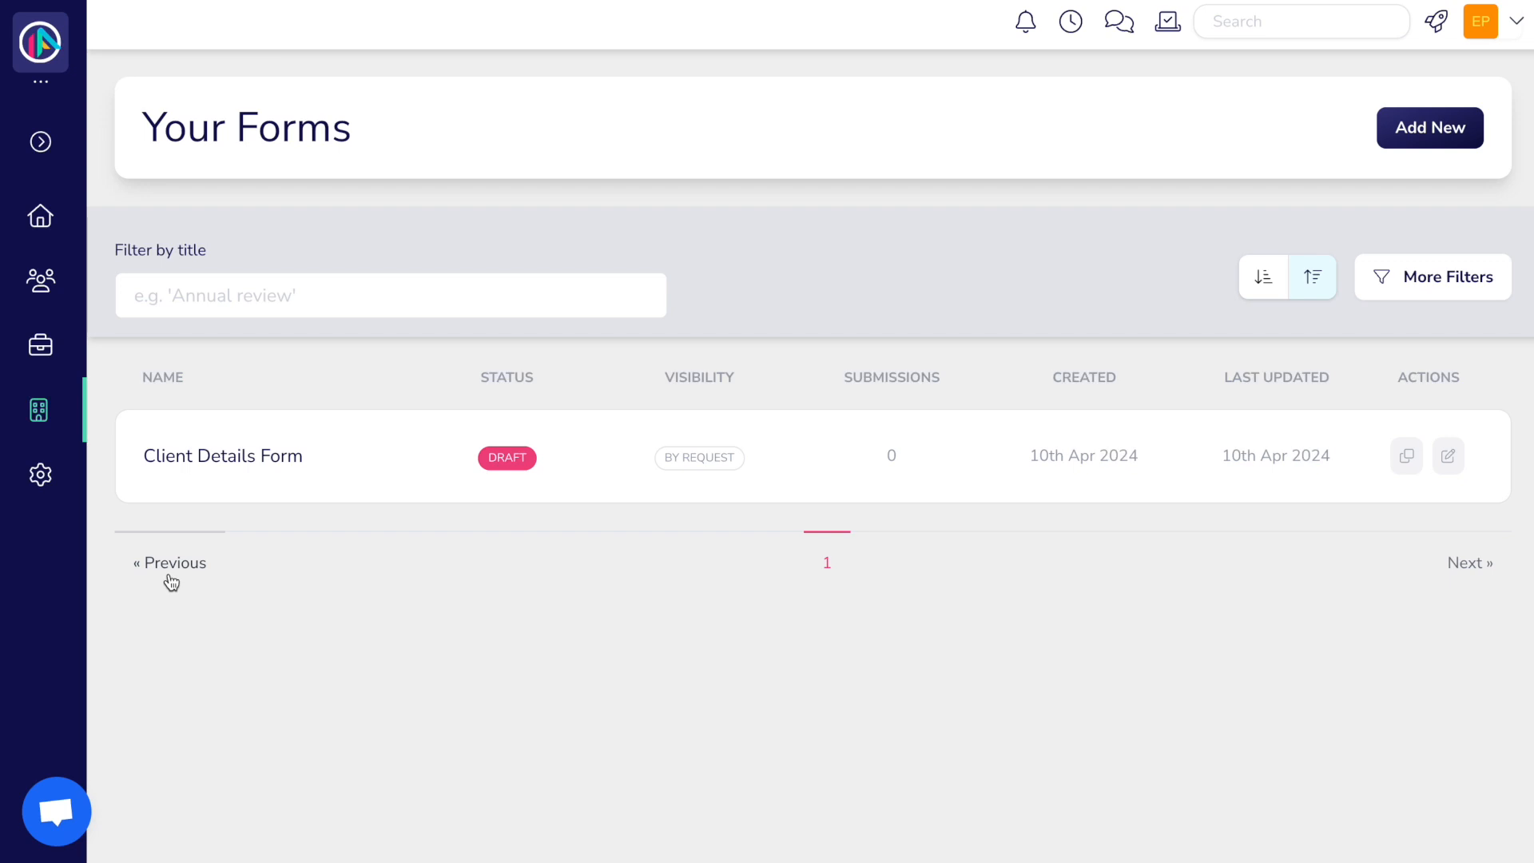
click(1422, 132)
click(1176, 196)
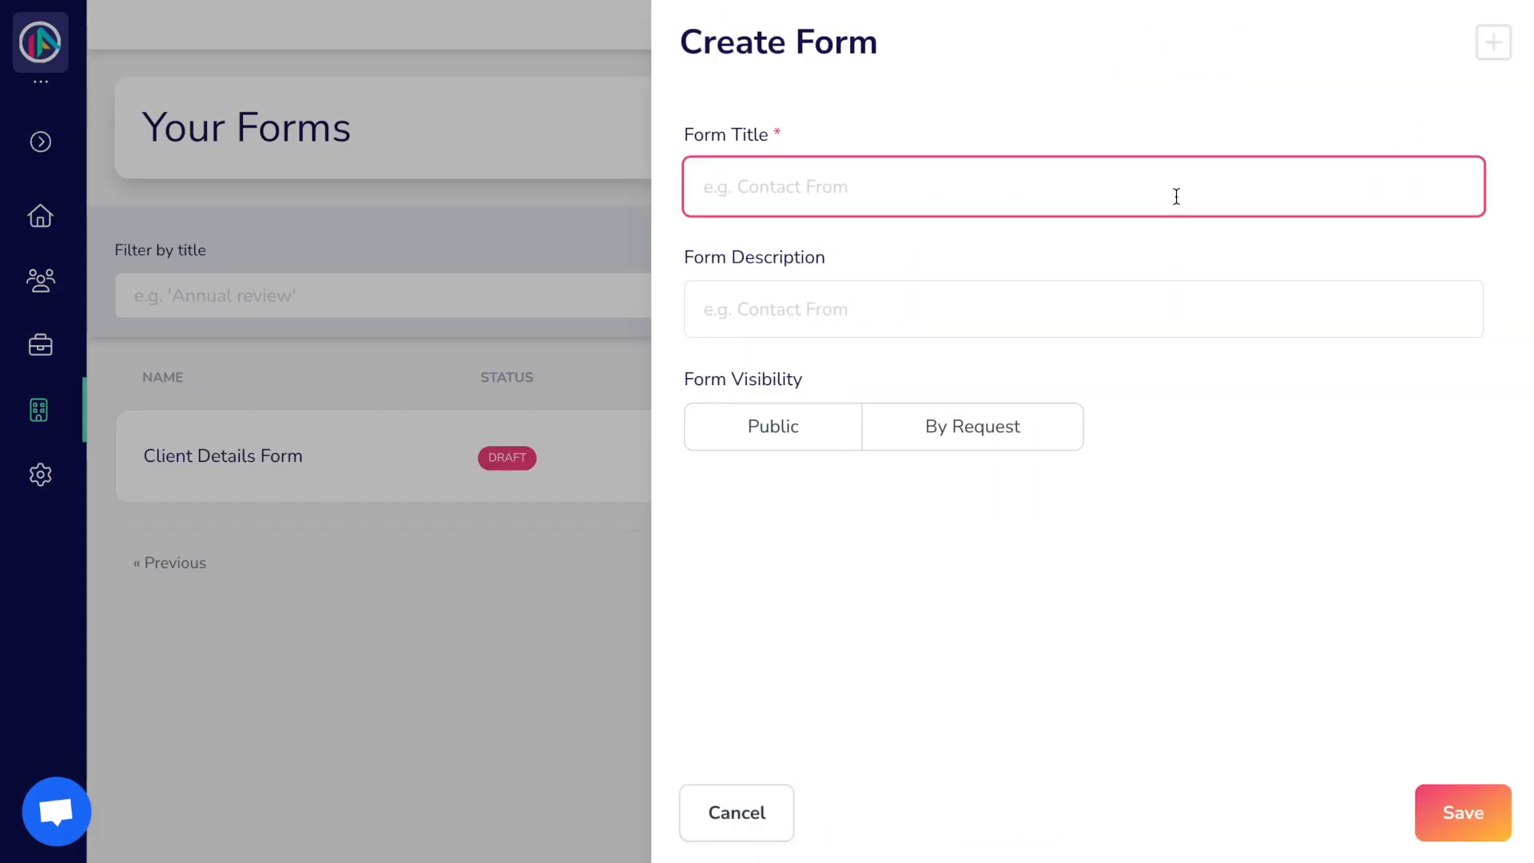
text(Enquiry Form)
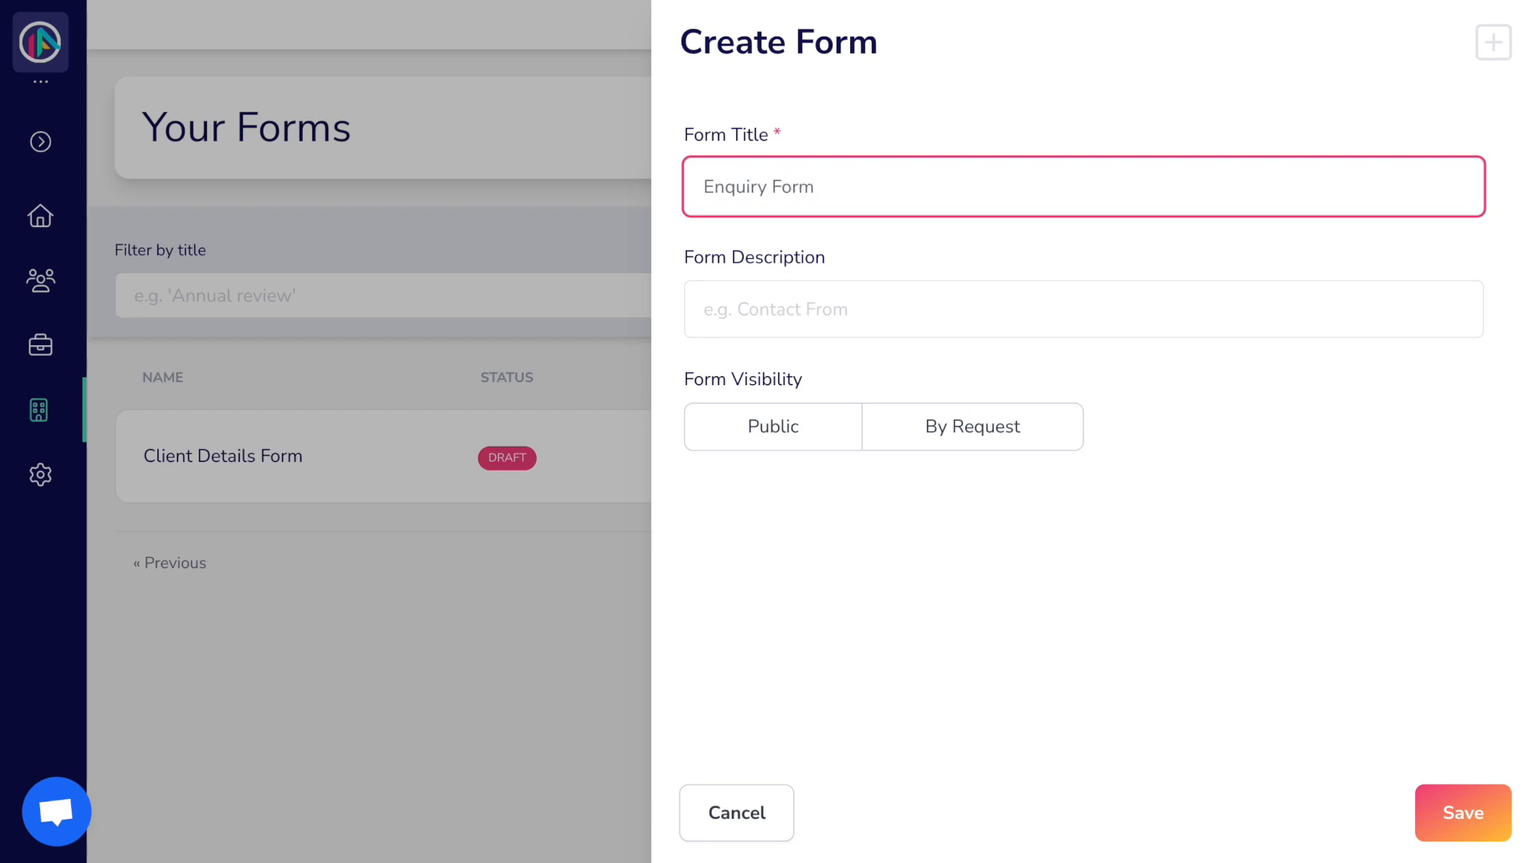
click(1152, 290)
text(New)
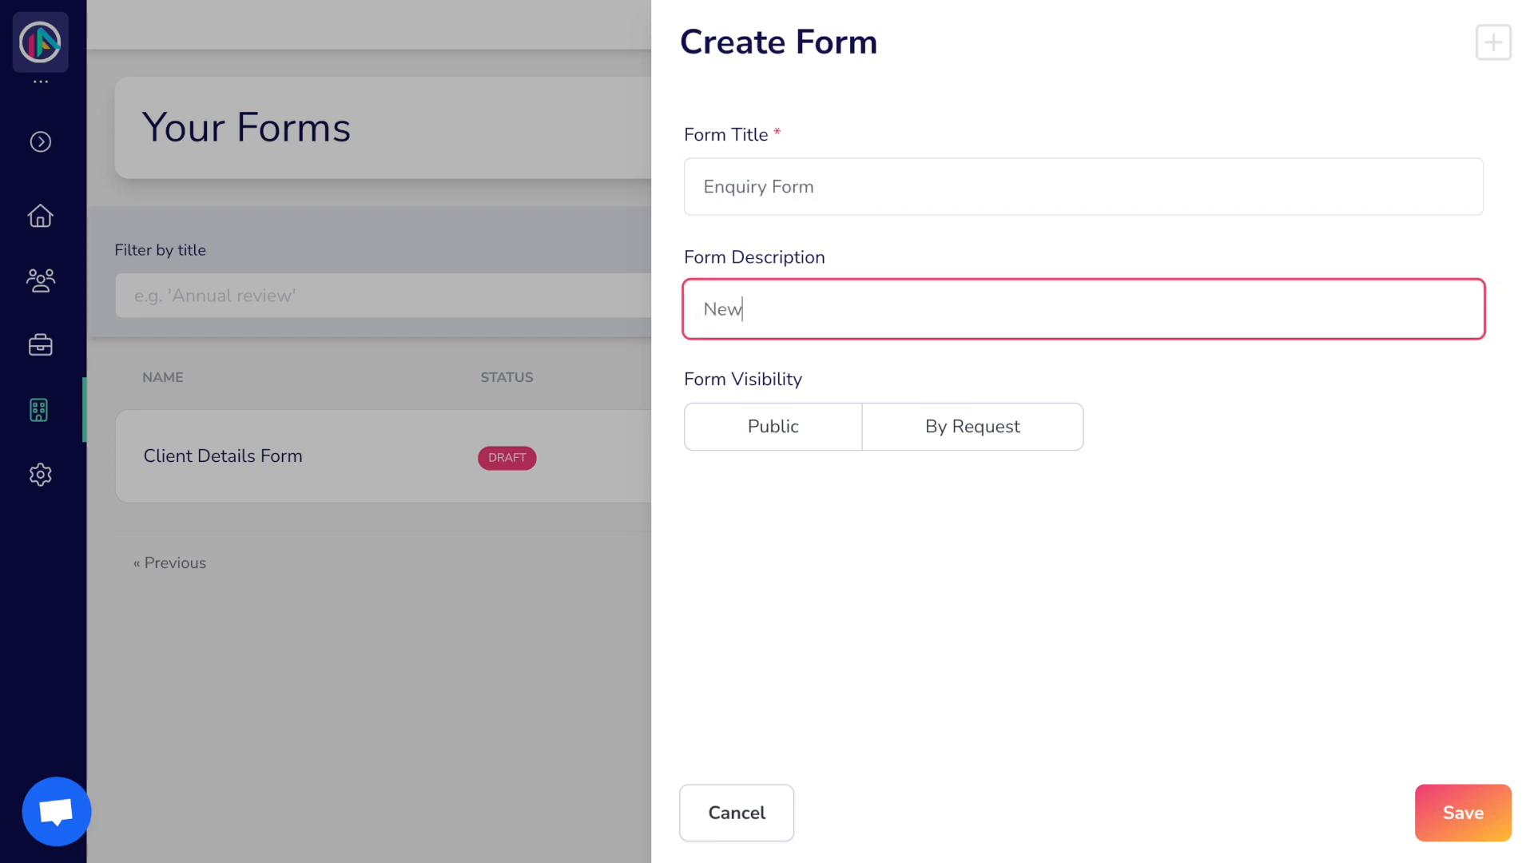
text( lead contact details)
- Set the form's visibility to Public and add the allowed host *.domstest.spudtacular.co.uk
click(835, 431)
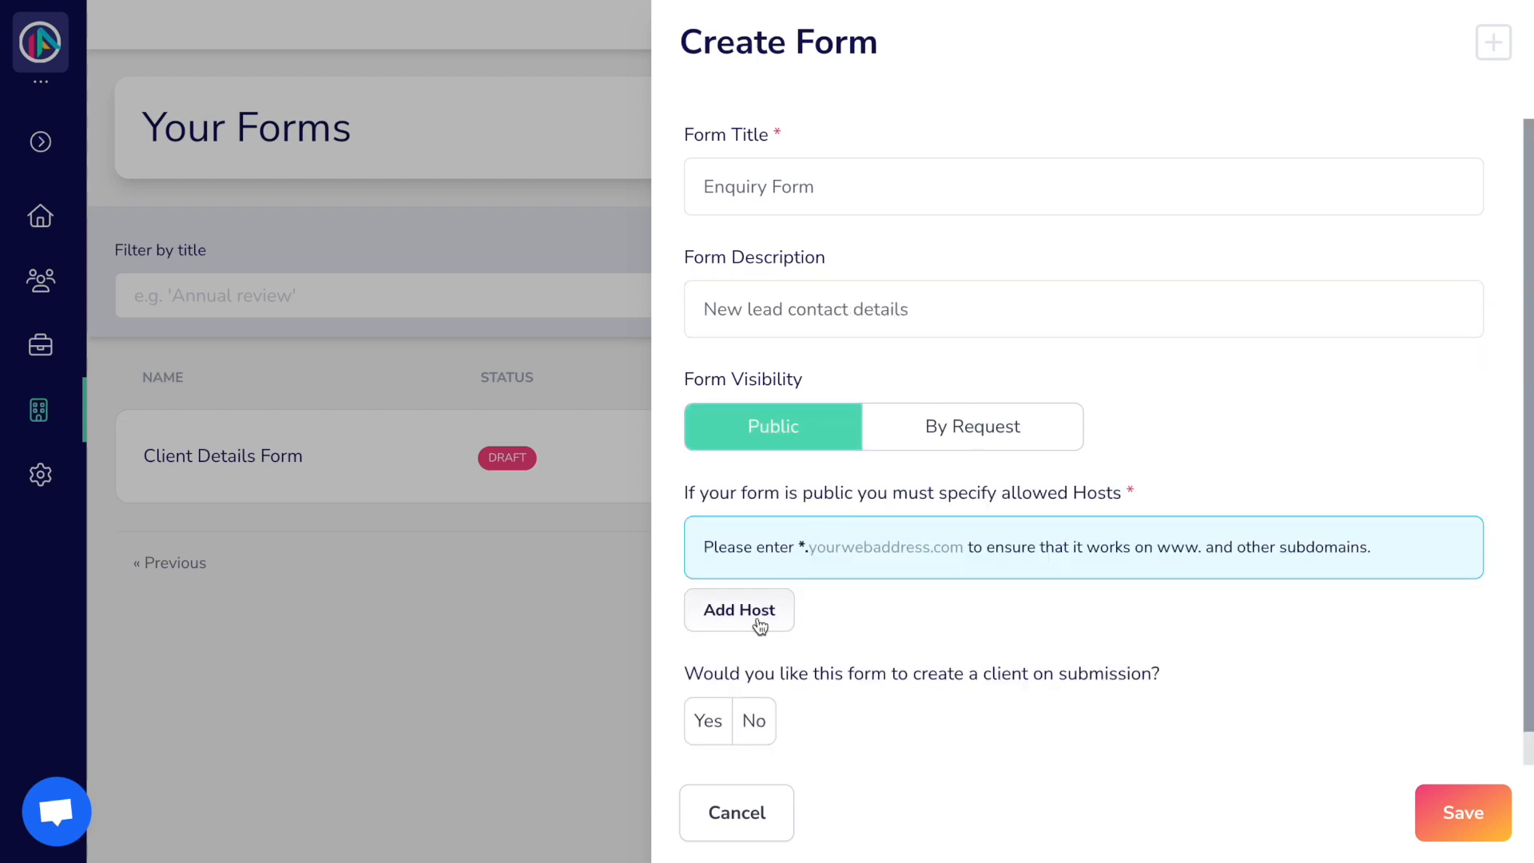
click(773, 611)
click(786, 534)
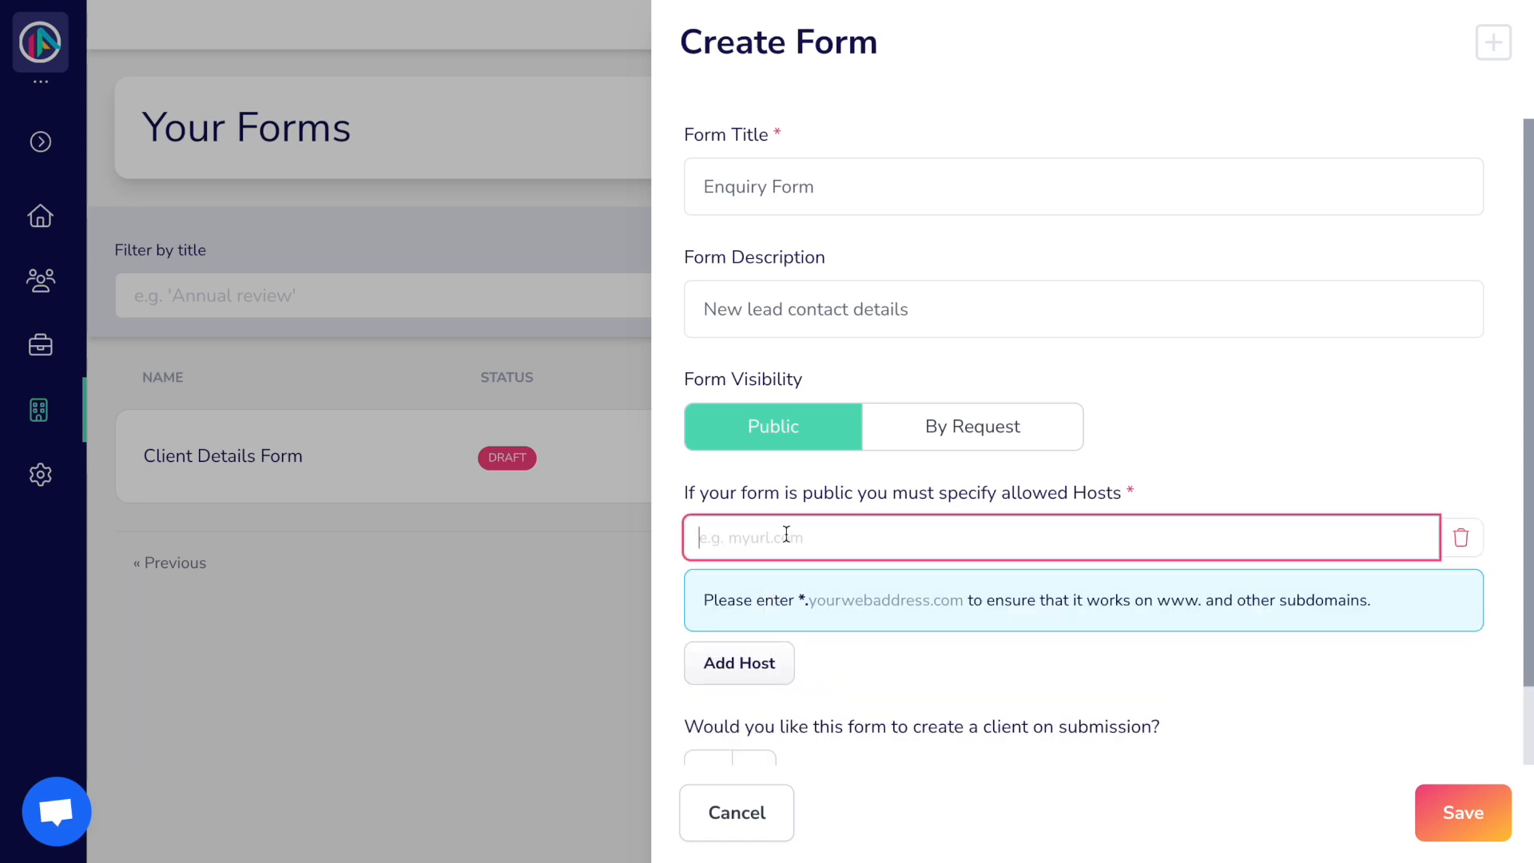
text(*.)
text(domstest.spudtacular.co.uk)
click(862, 668)
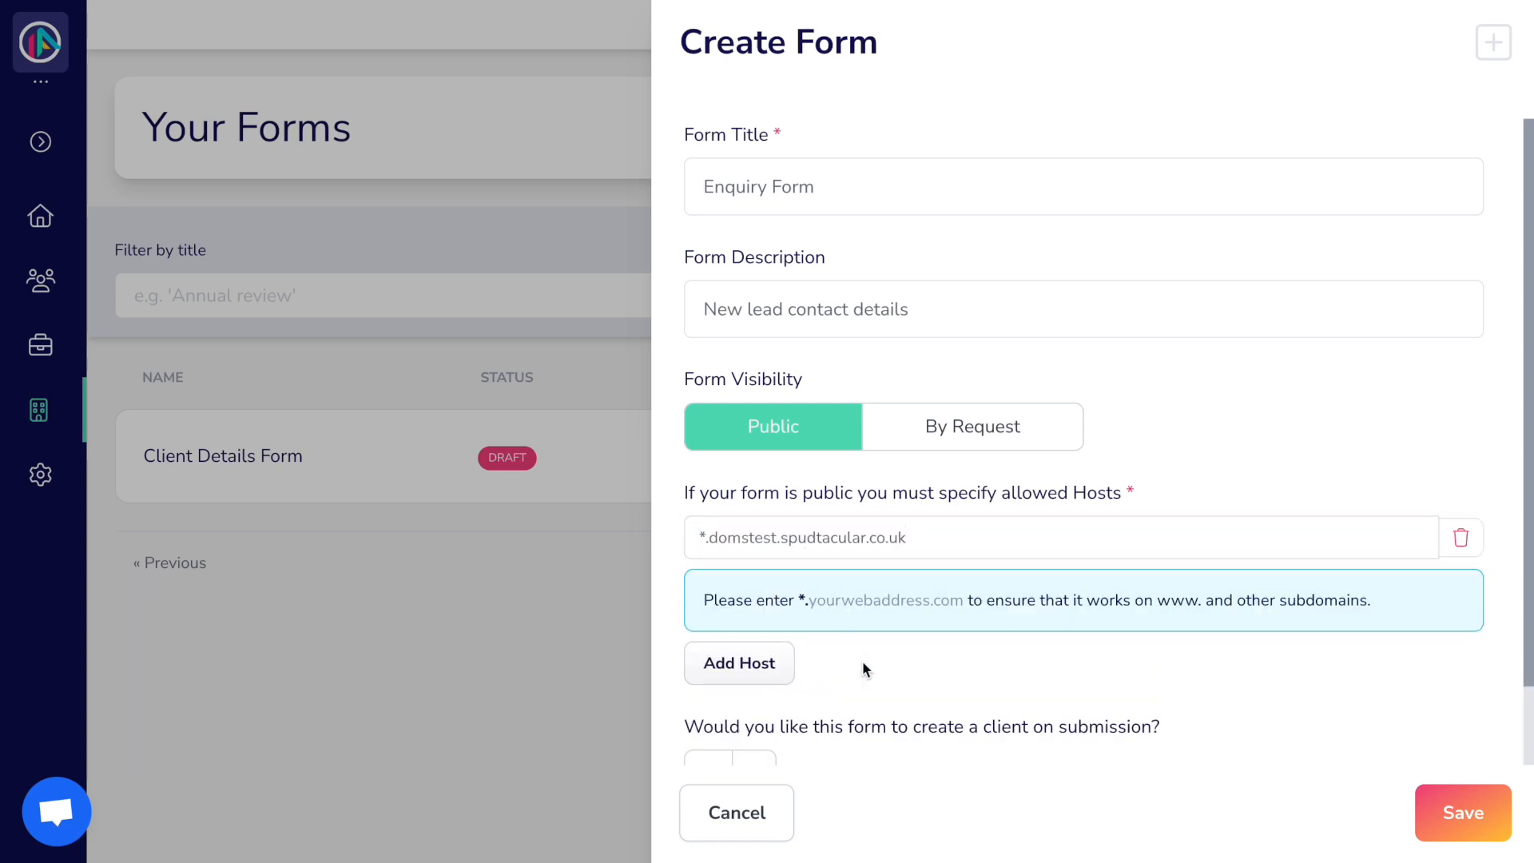
- Have the form create a client marked as a prospect on submission, and save the new form
scroll(863, 667, down, 1)
click(710, 688)
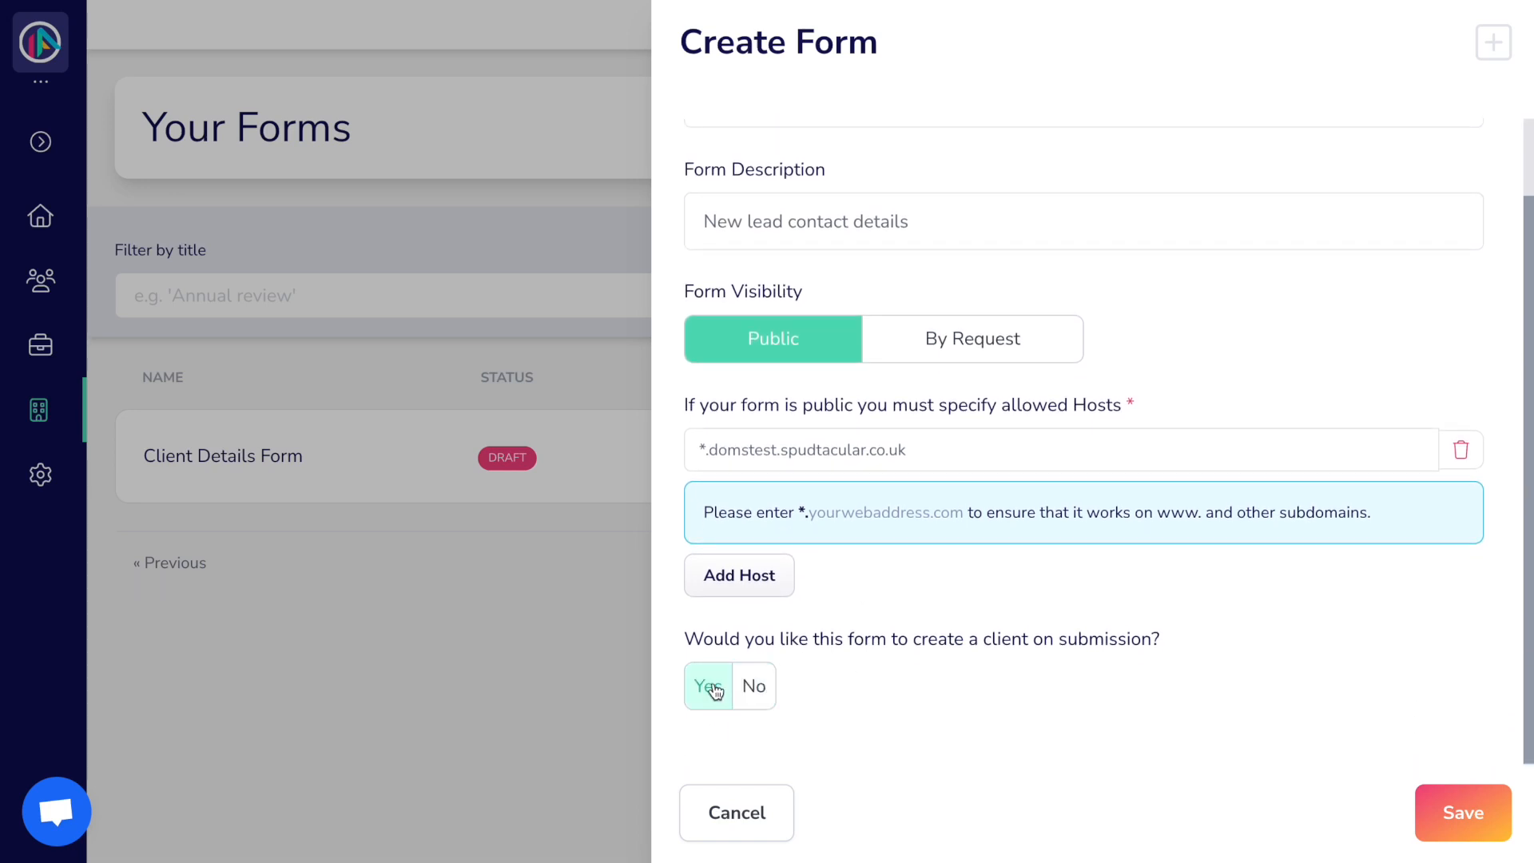
scroll(822, 685, down, 1)
click(755, 686)
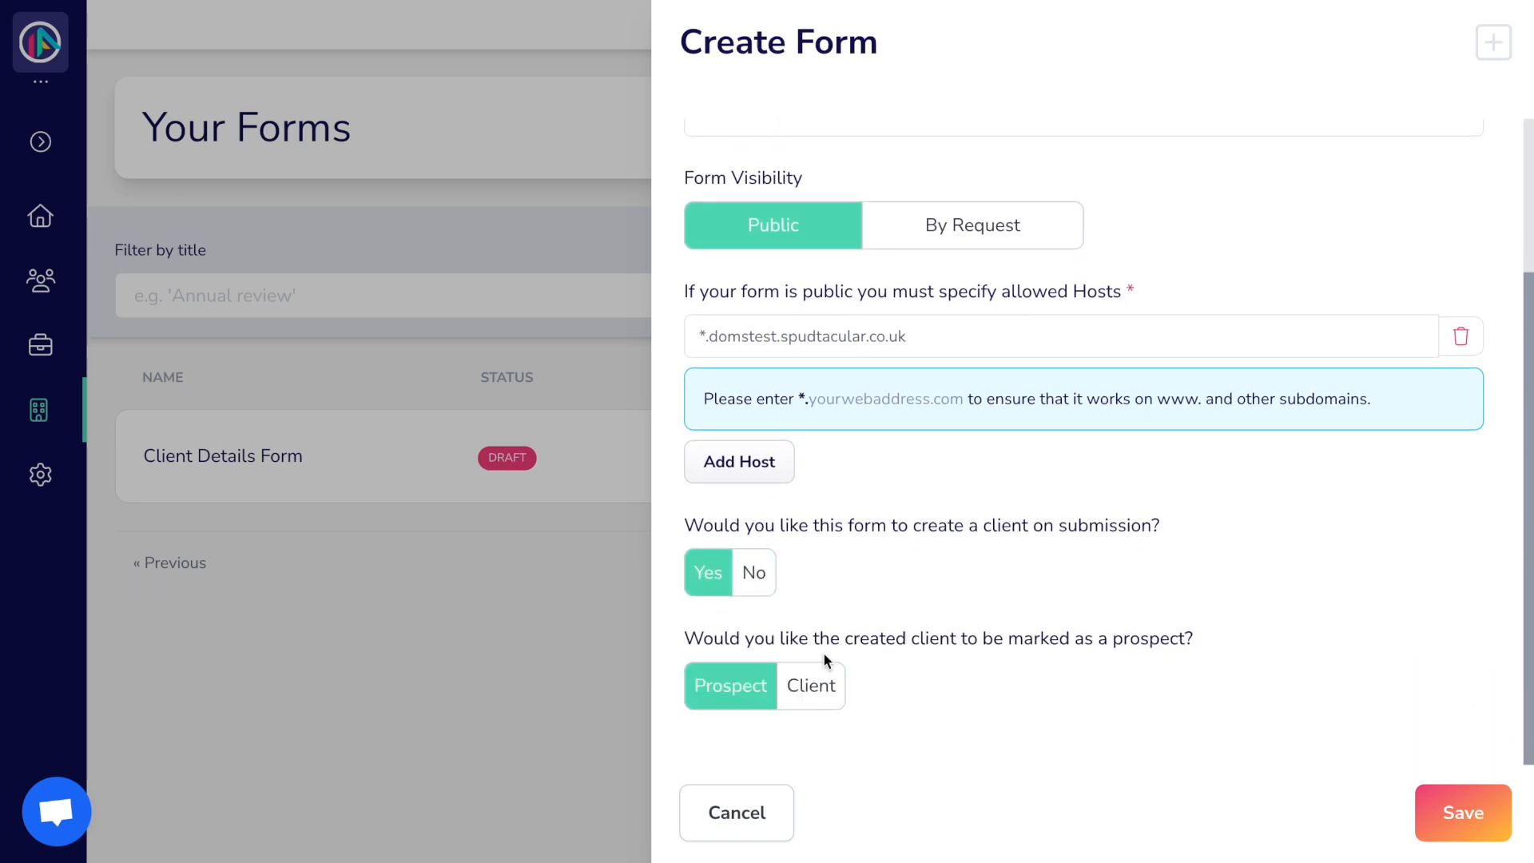
click(1454, 797)
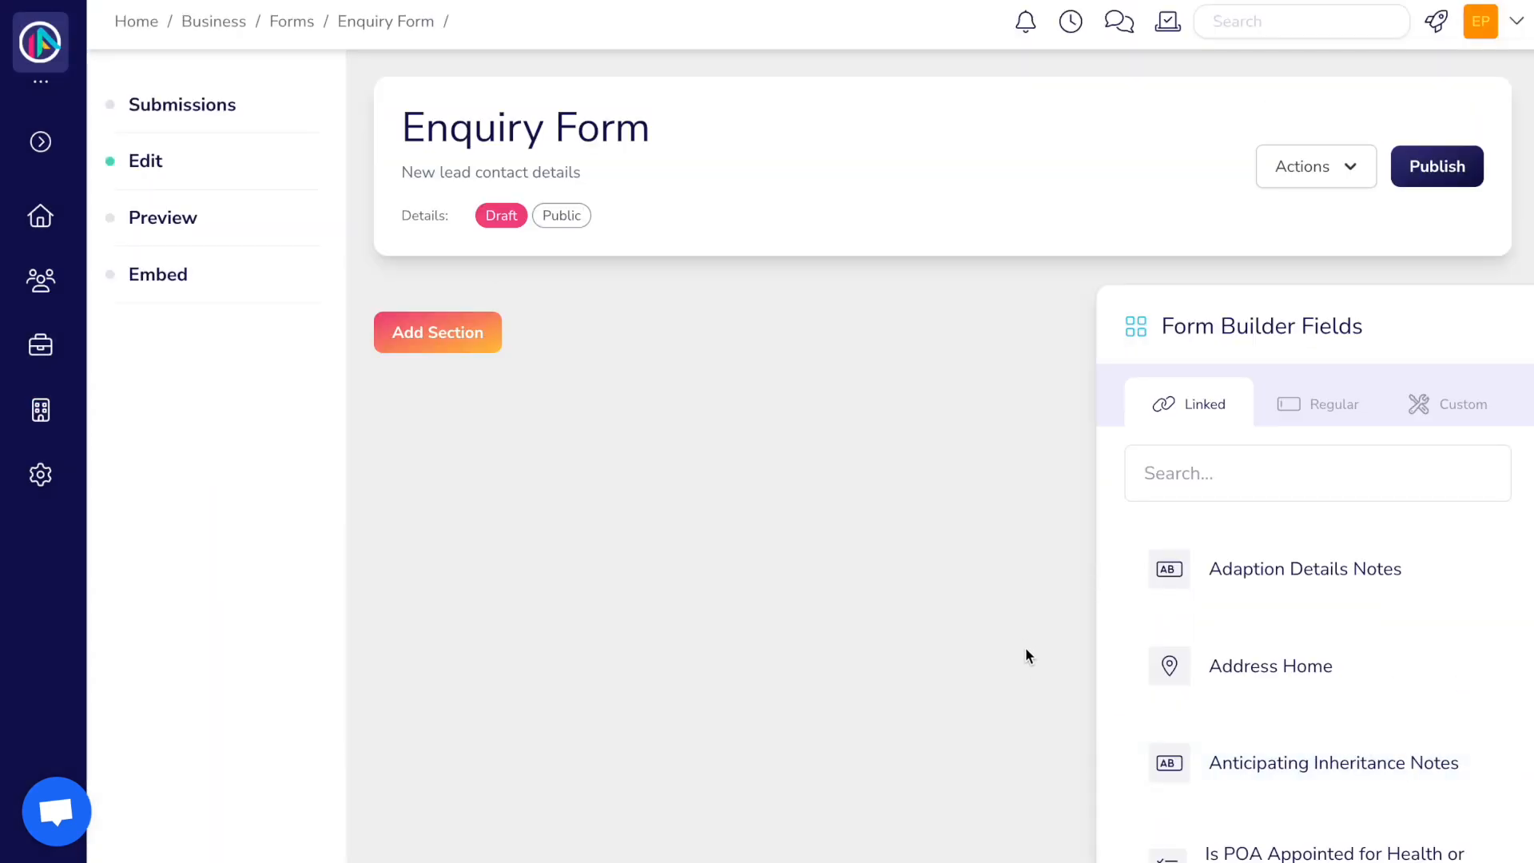
- Add a section titled "About You" to the Enquiry Form
click(455, 336)
click(799, 199)
text(About You)
click(1477, 807)
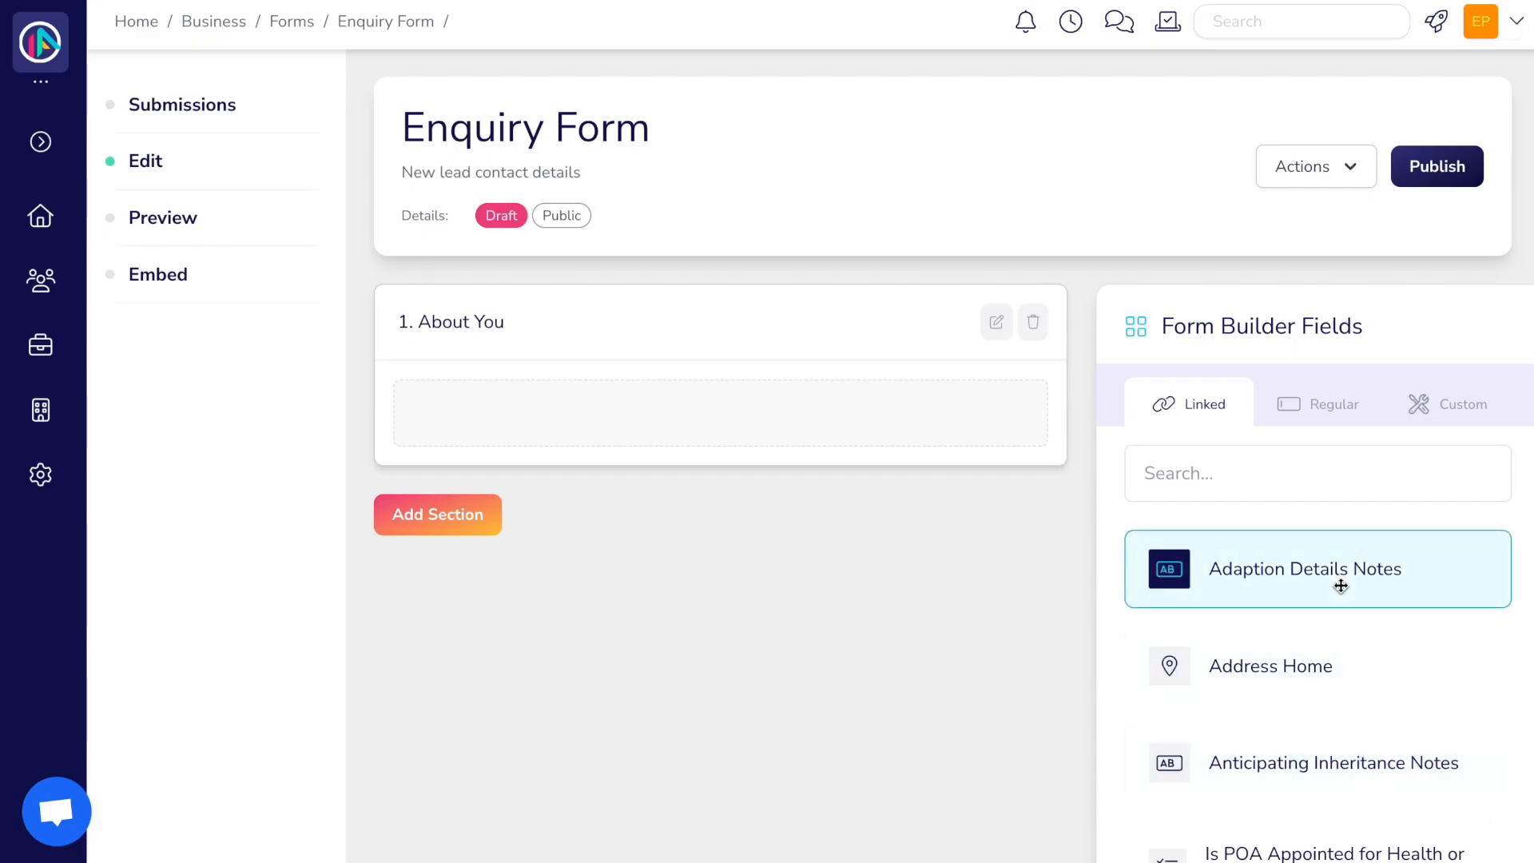
- Examine the linked, regular and custom fields available for building the form
scroll(1340, 586, down, 4)
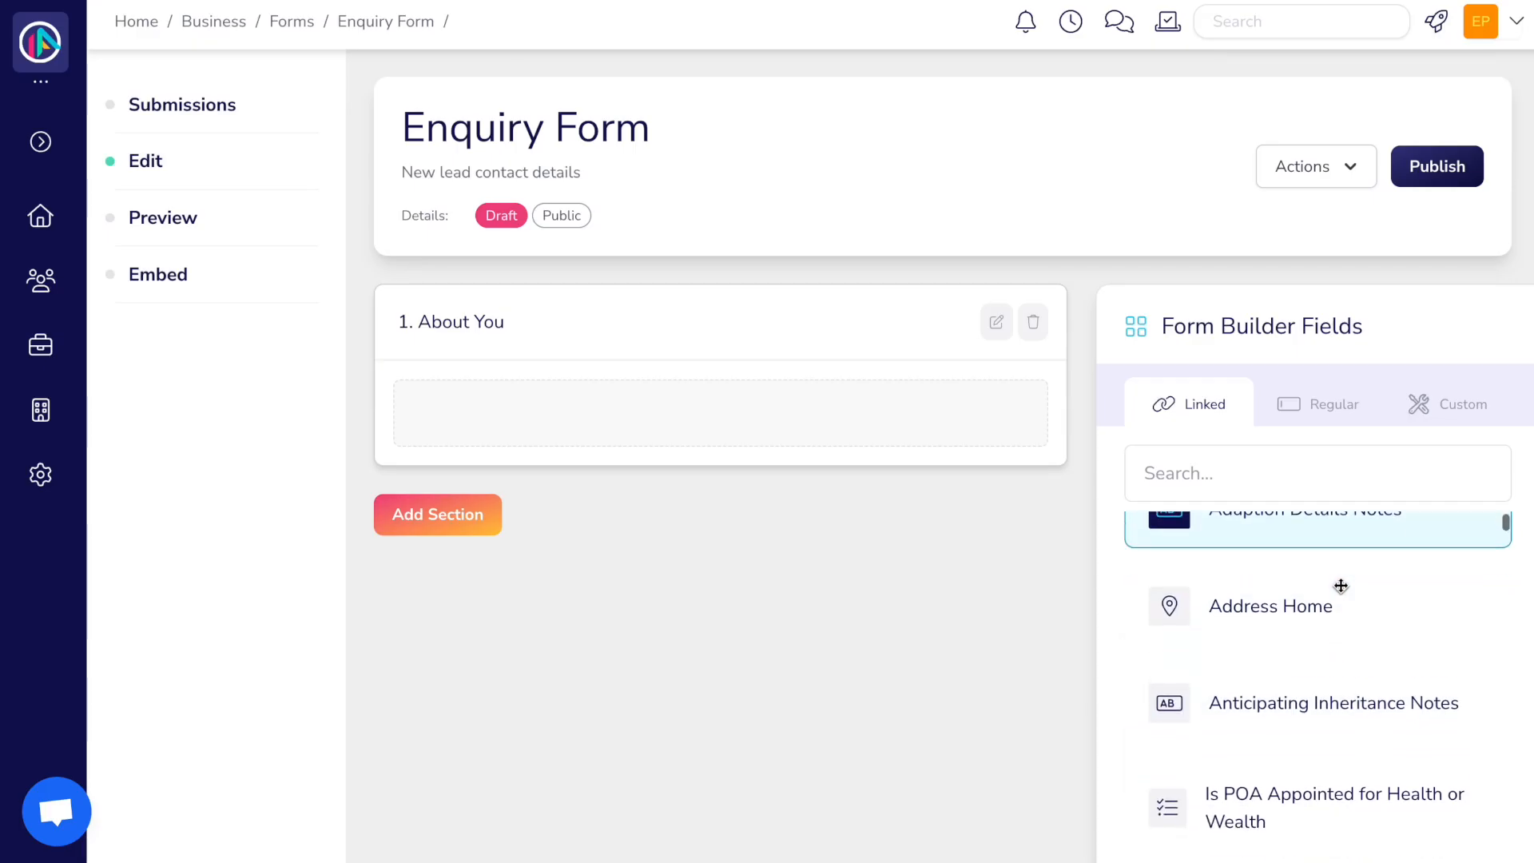
scroll(1341, 586, down, 4)
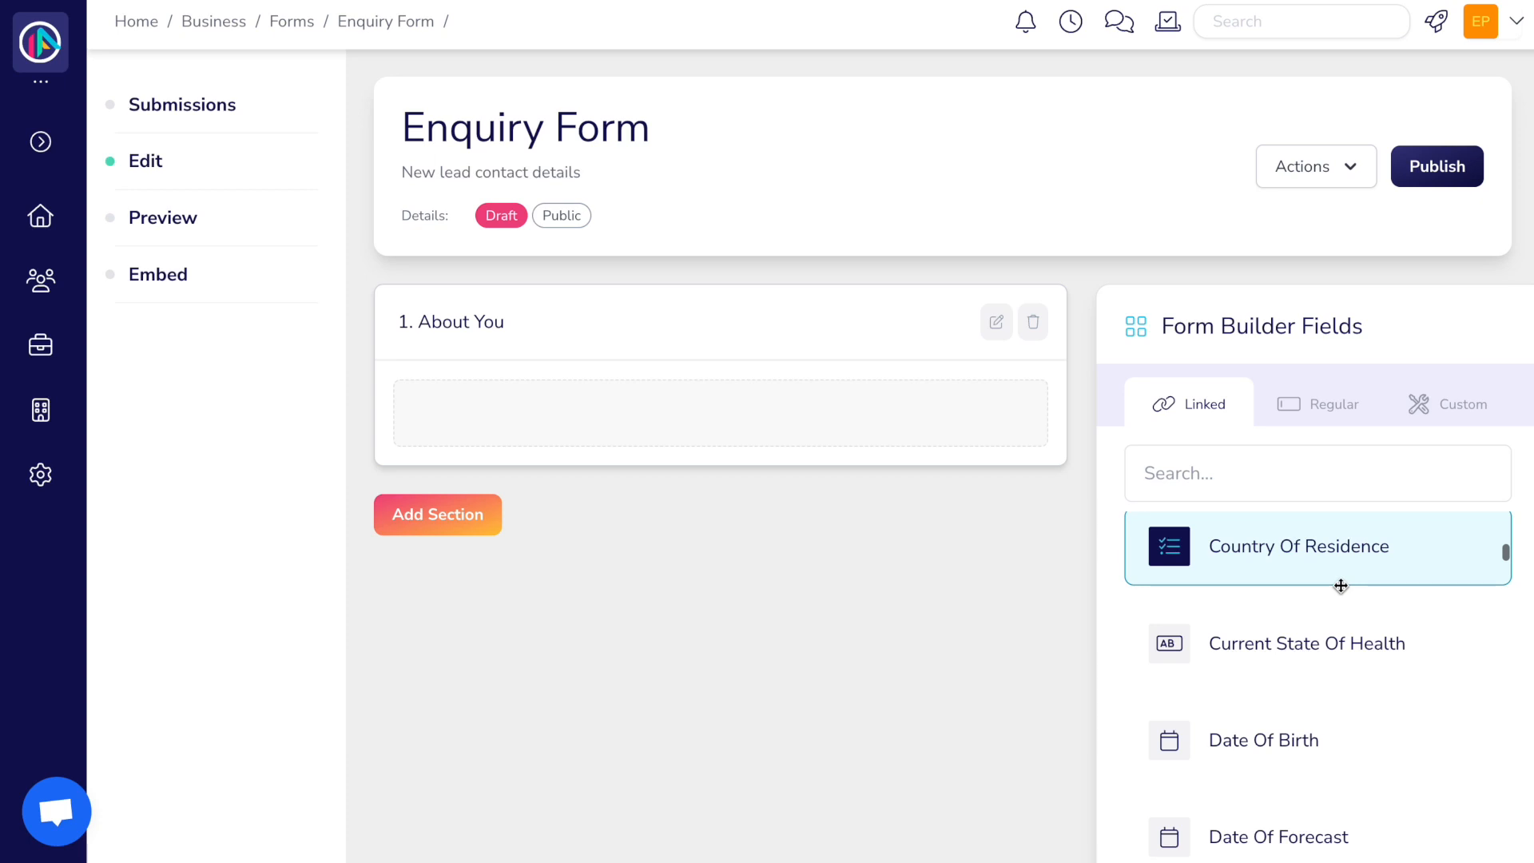
scroll(1340, 586, down, 3)
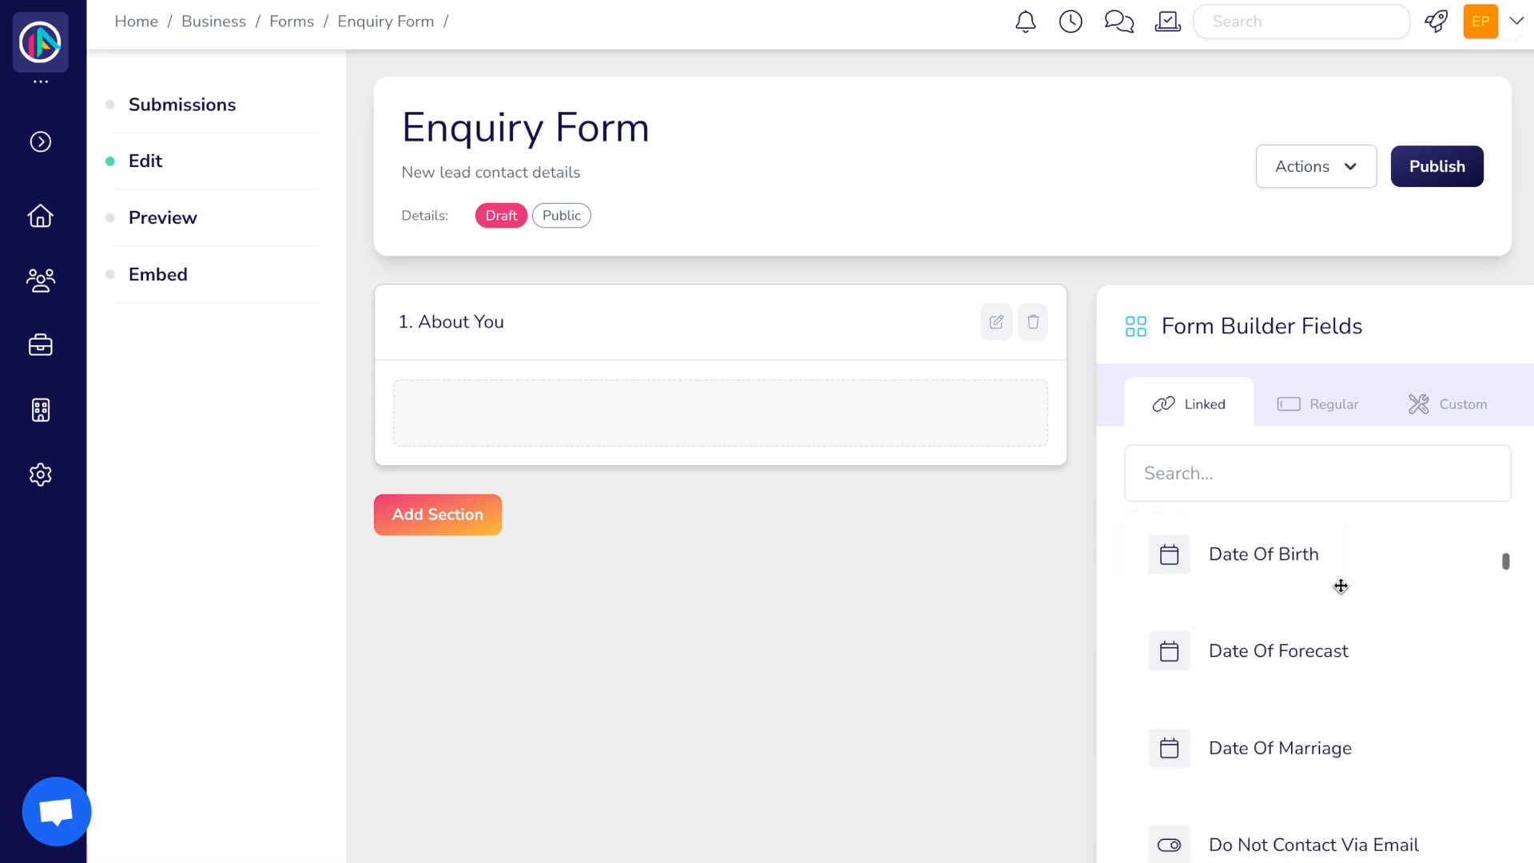
click(1323, 410)
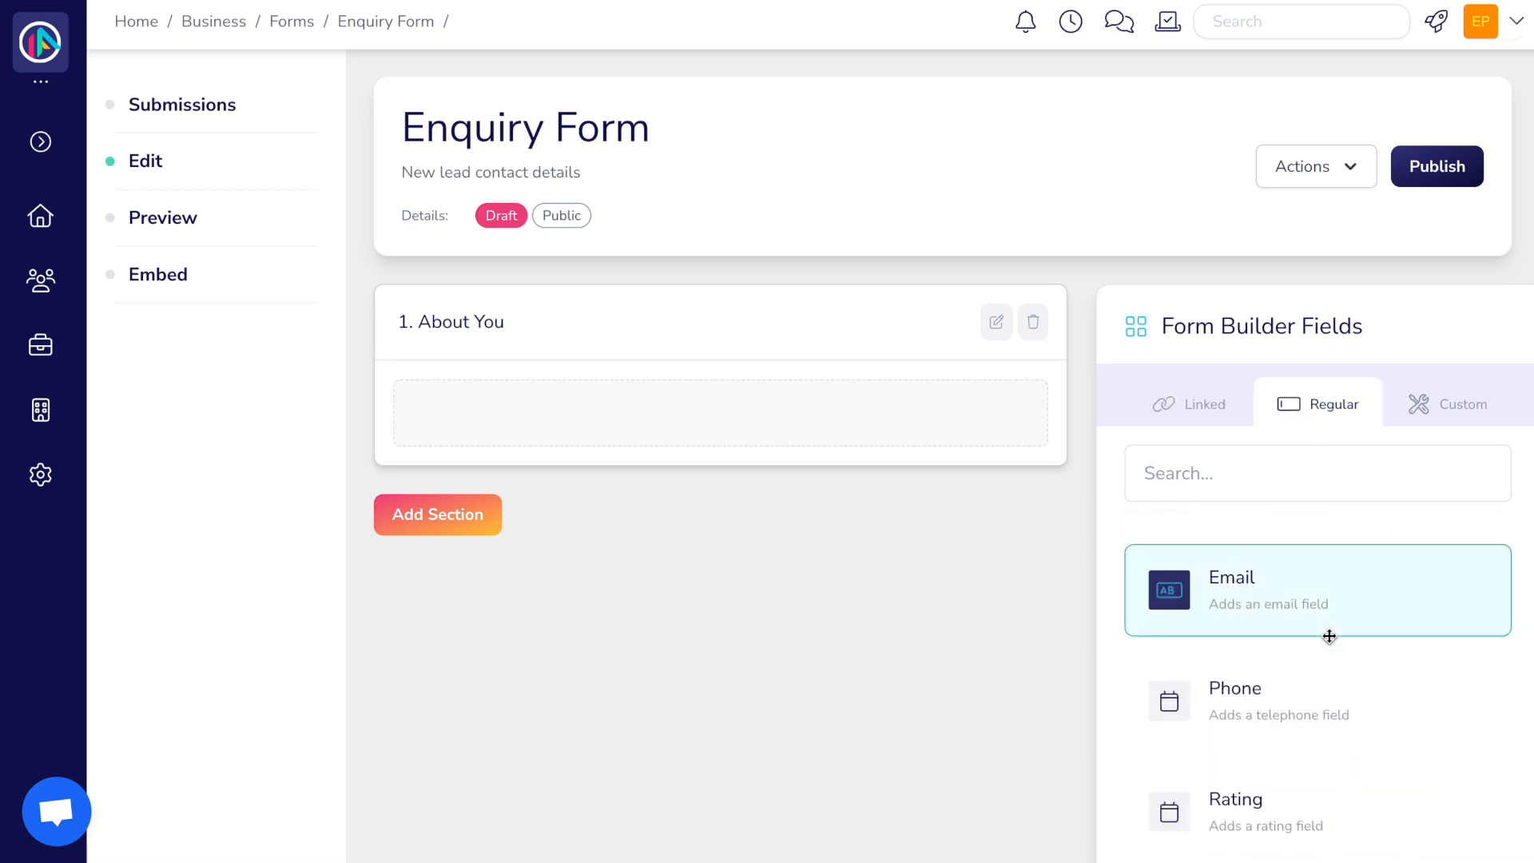
scroll(1327, 673, down, 2)
scroll(1328, 673, up, 6)
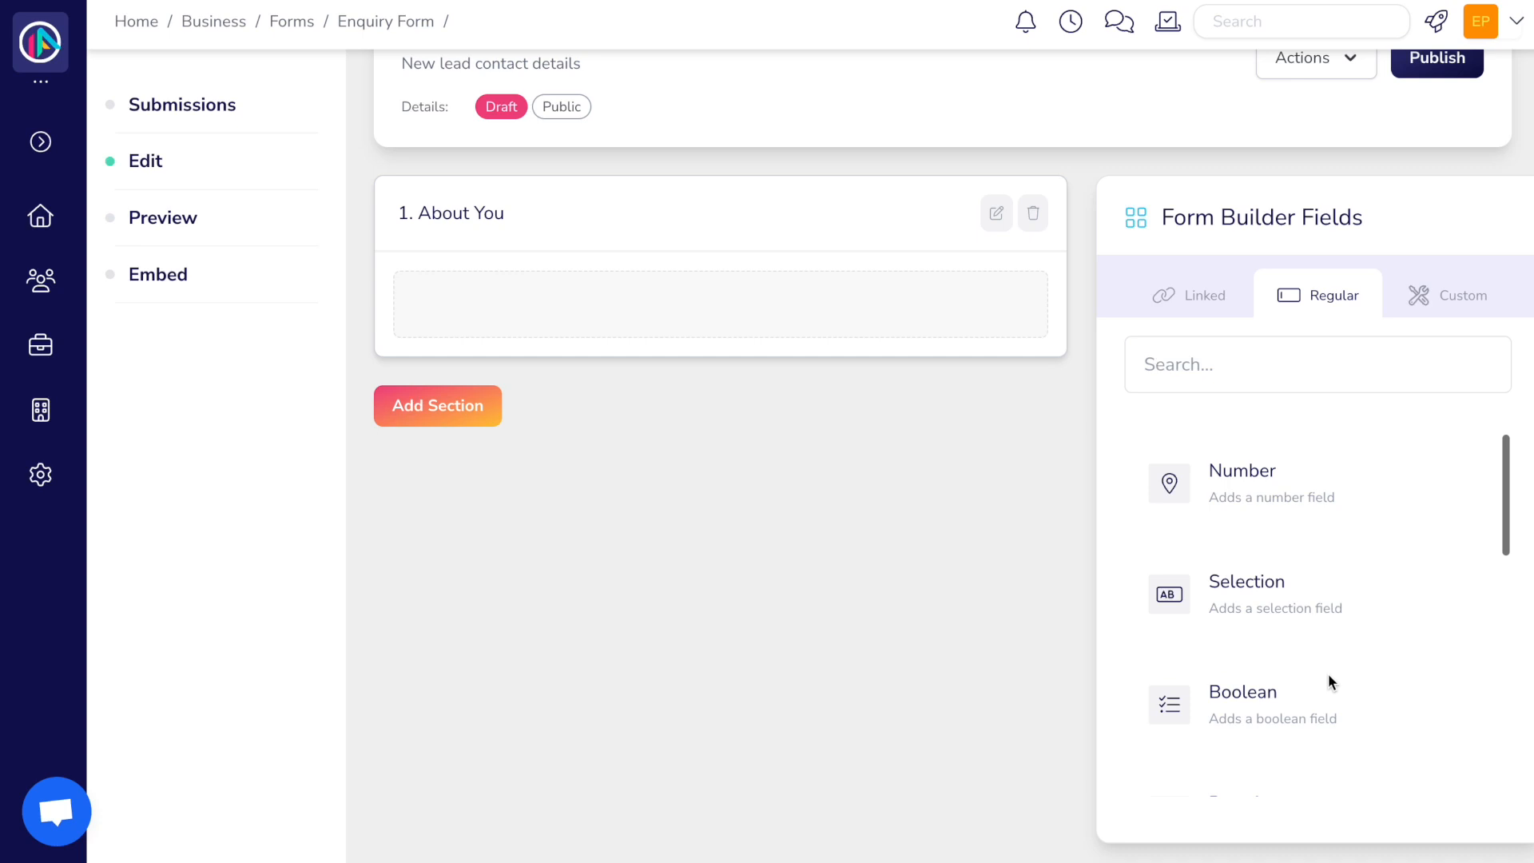
scroll(1327, 682, up, 2)
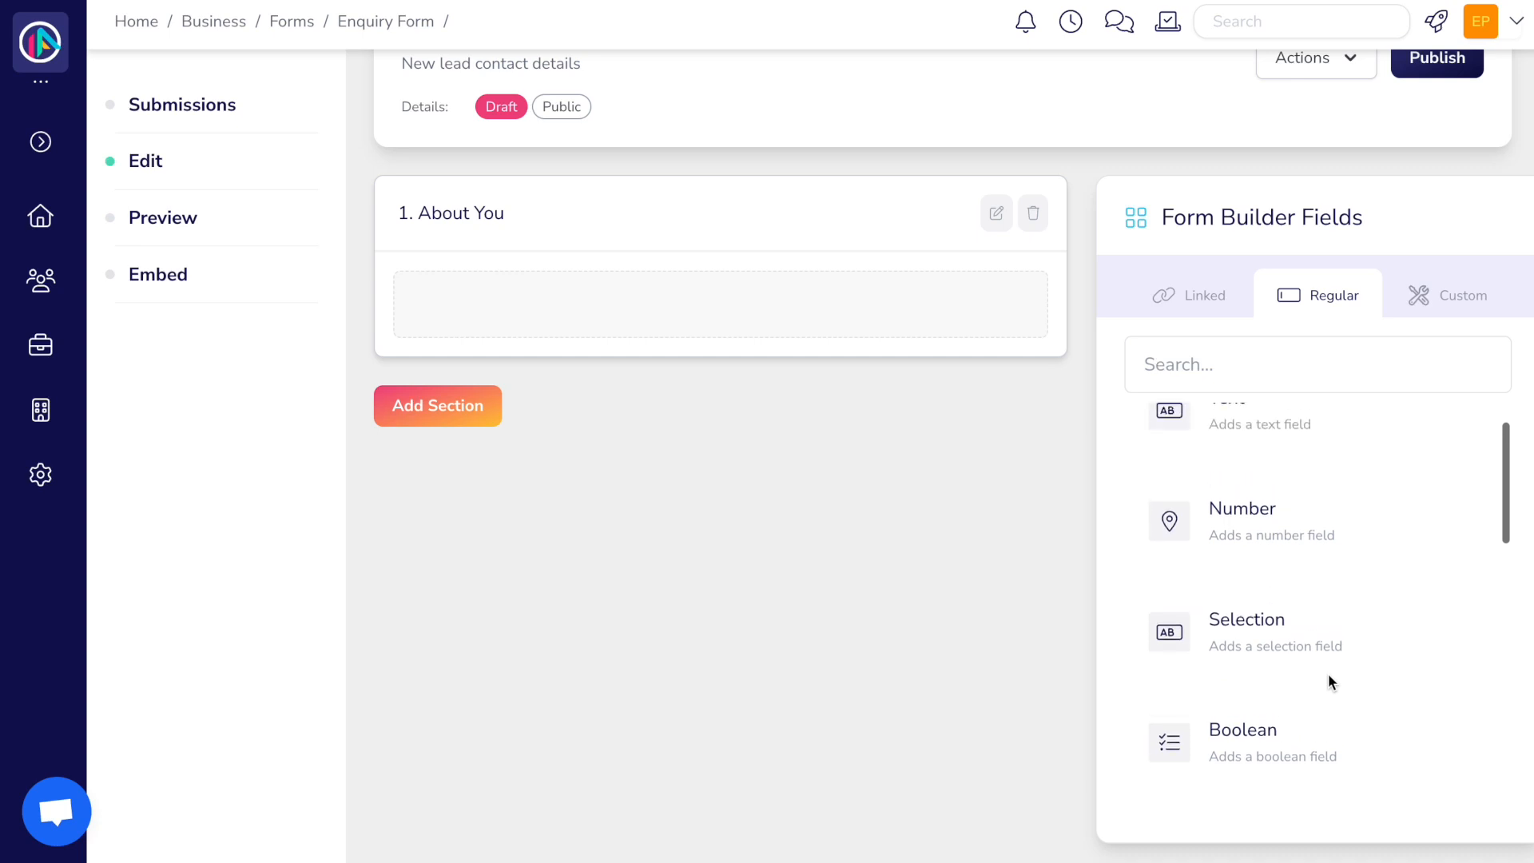
click(1459, 292)
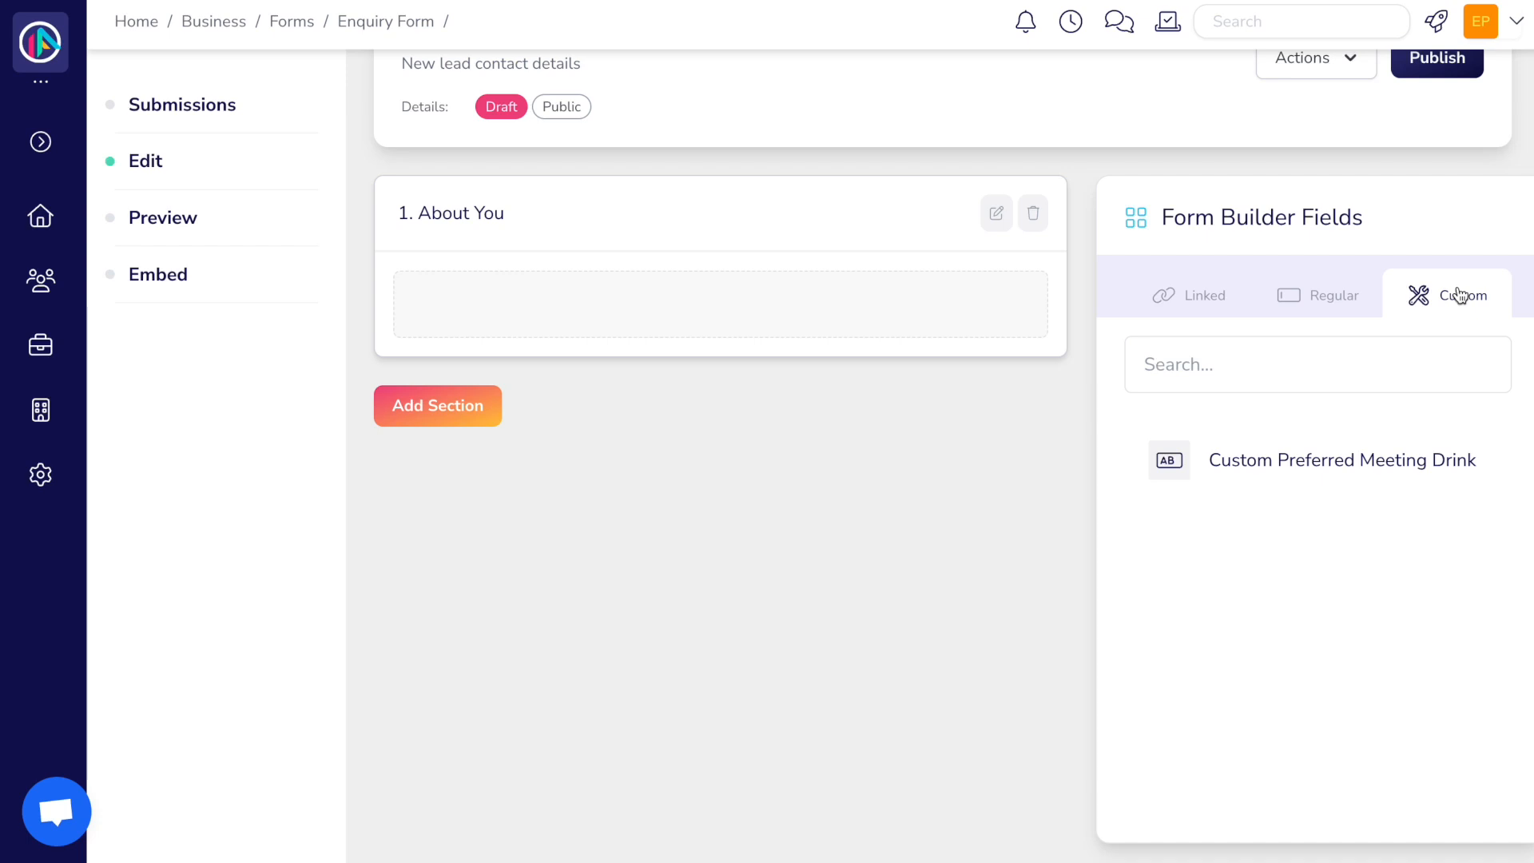
- Add the linked First Name and Last Name fields to the About You section and check the Last Name field's settings
click(1219, 298)
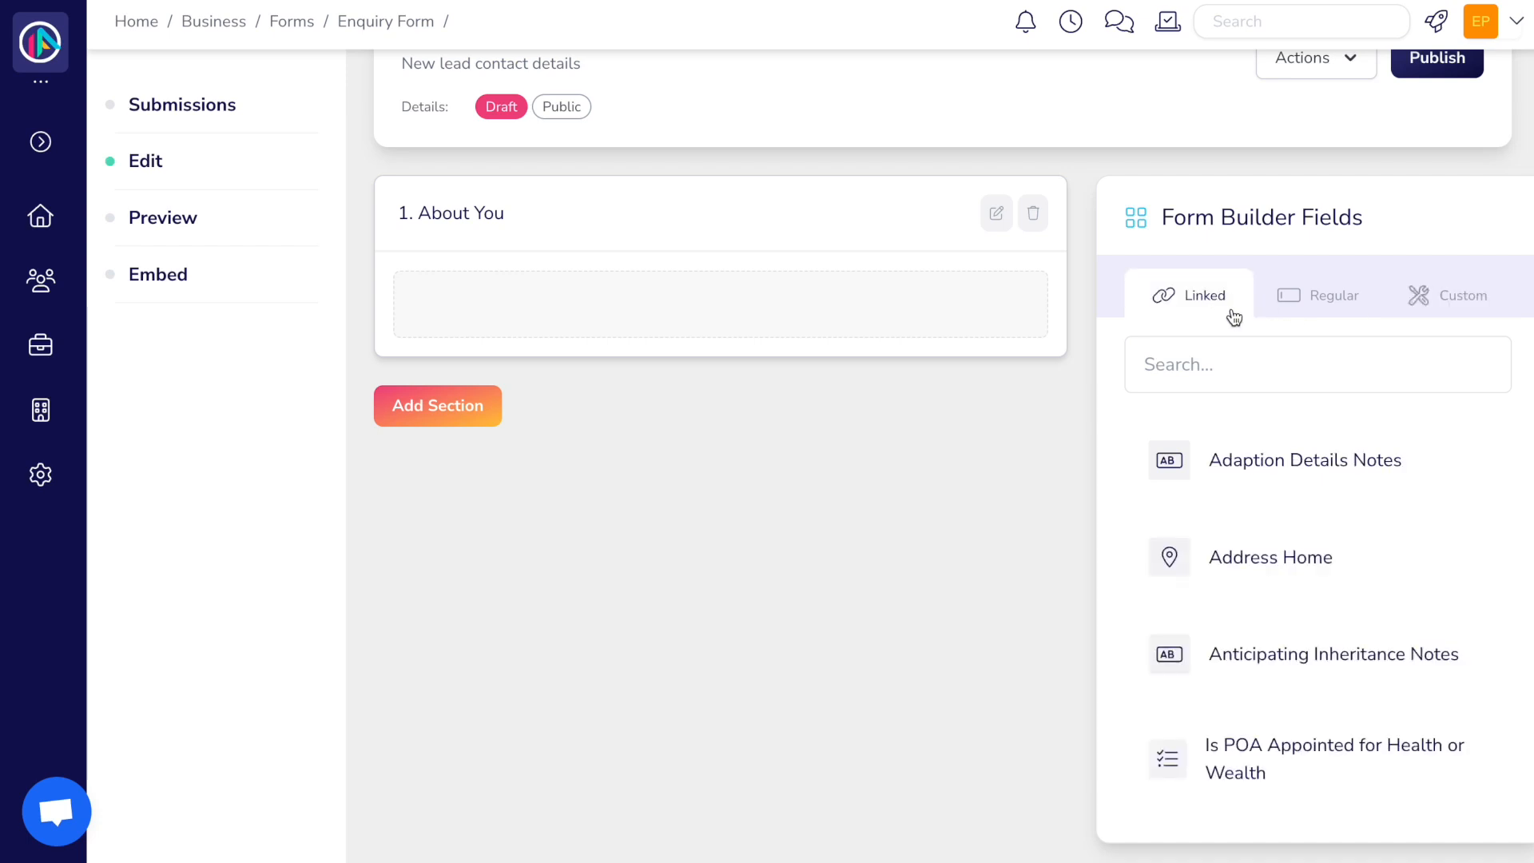
click(1214, 364)
text(name)
drag(1256, 457, 682, 301)
drag(1243, 554, 591, 410)
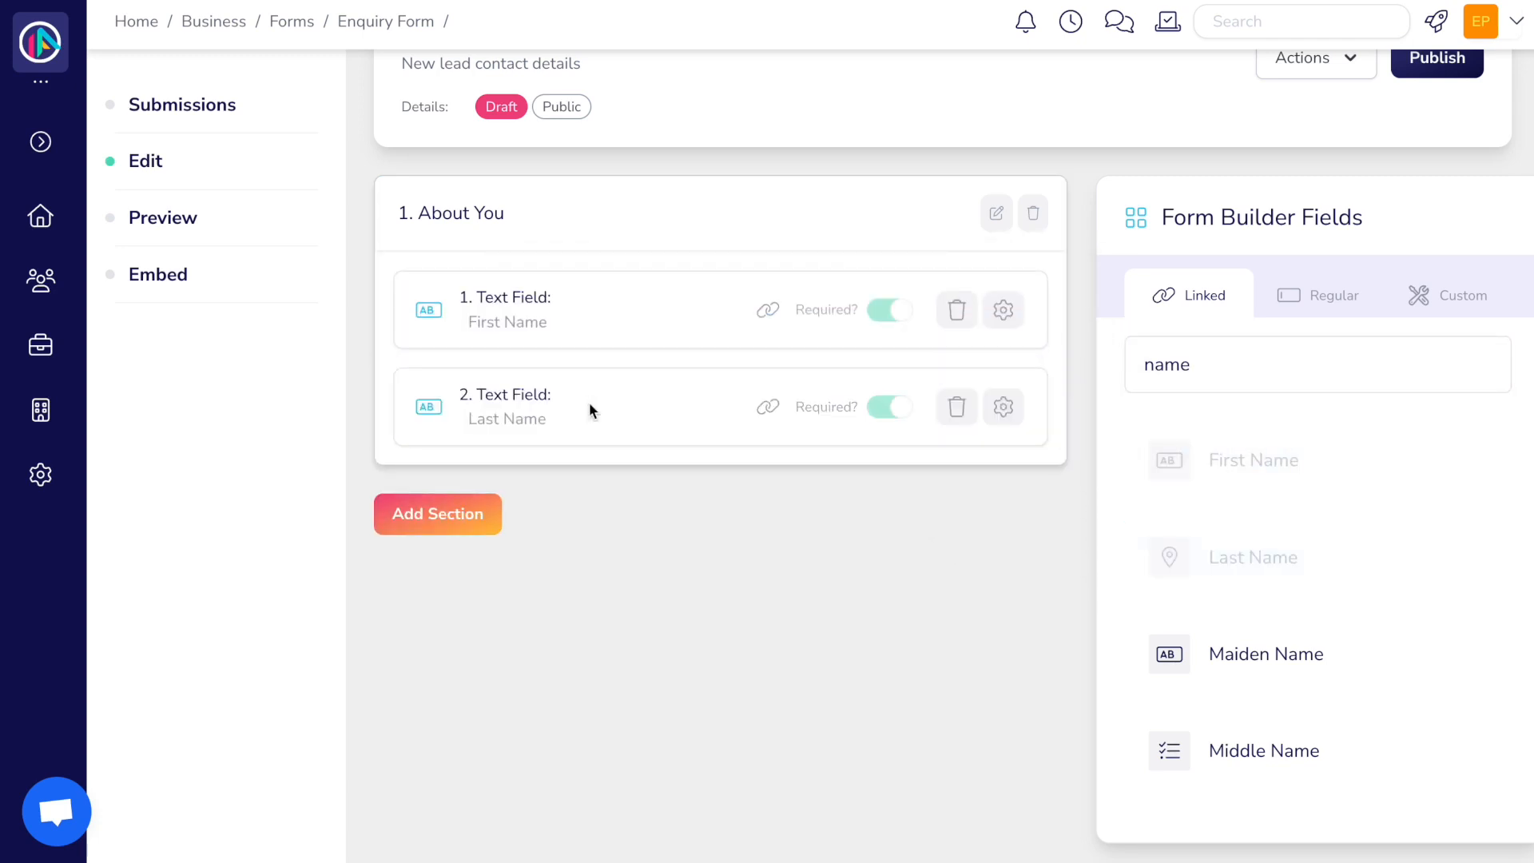
click(1004, 409)
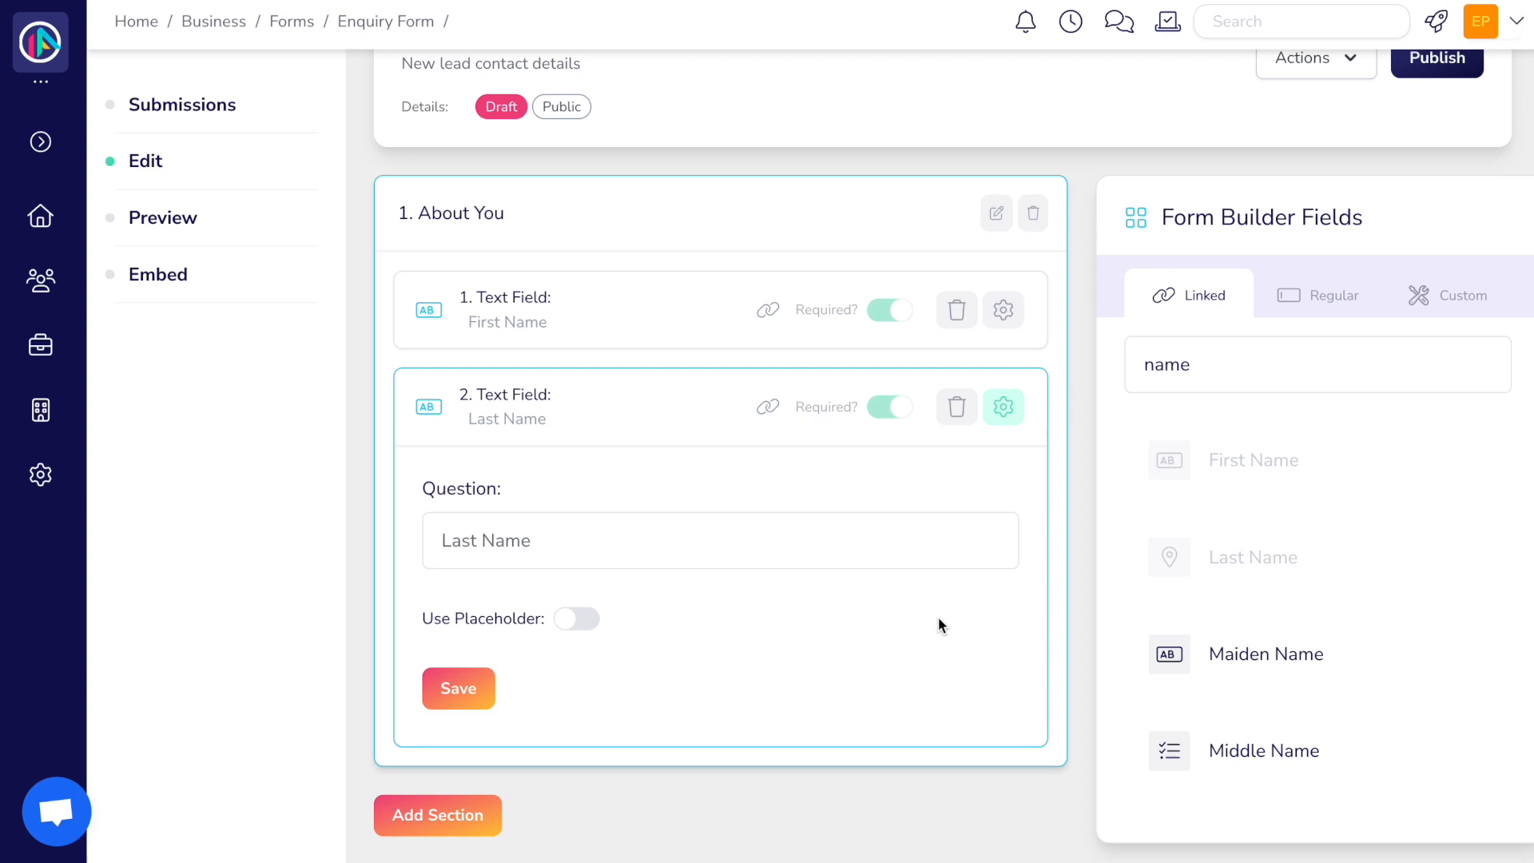
click(1003, 407)
- Find the linked Address Home field and add it below Last Name in the About You section
drag(1192, 365, 1109, 366)
text(address)
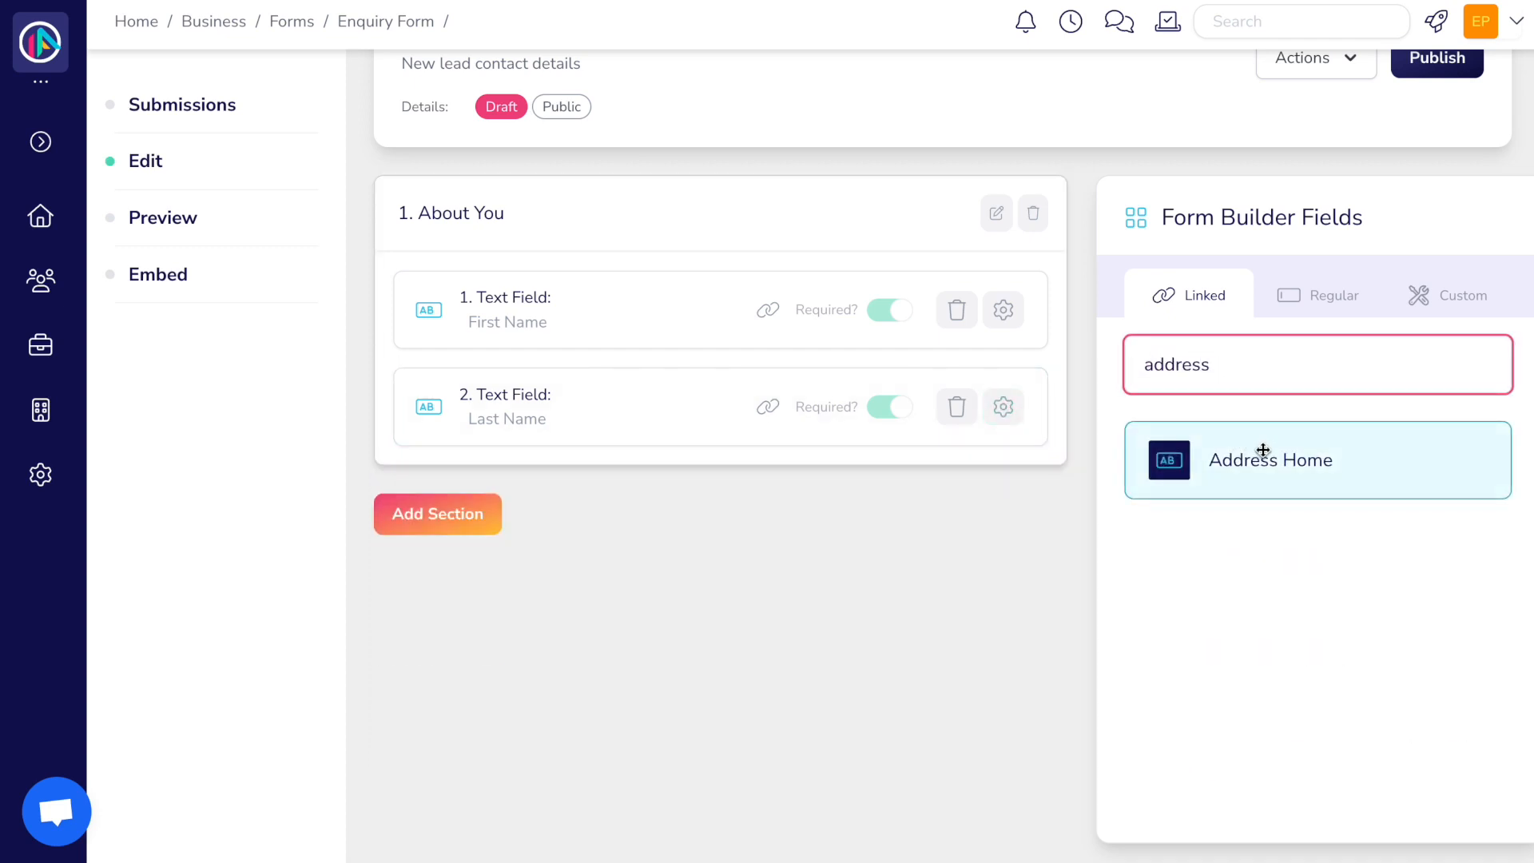
drag(1262, 450, 661, 495)
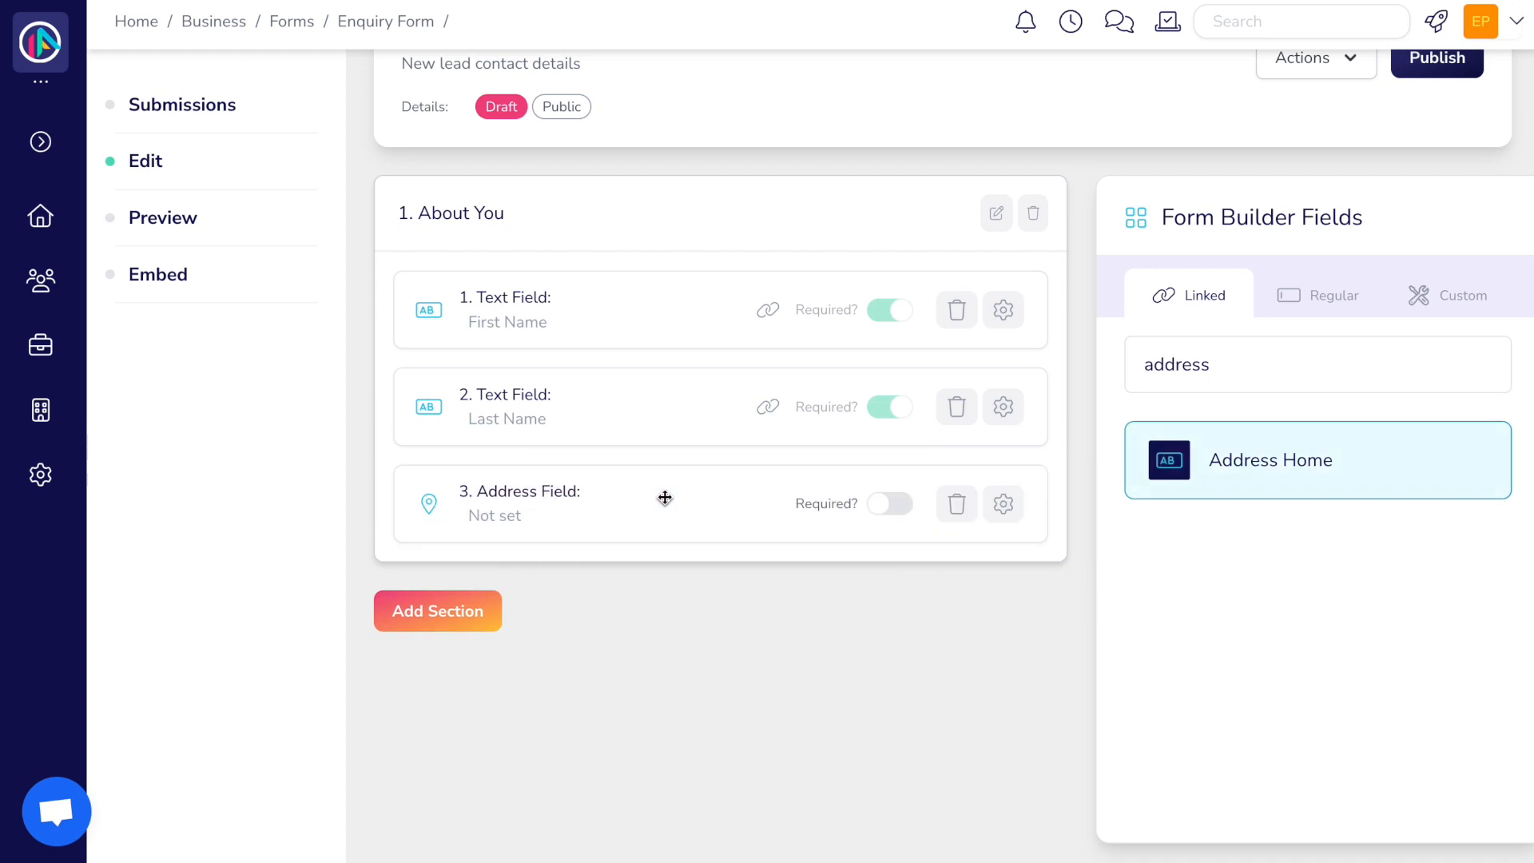
- Set the address field's question to "Home Address", enable Link Primary and save the field settings
click(1004, 503)
drag(653, 631, 402, 637)
text(Home Address)
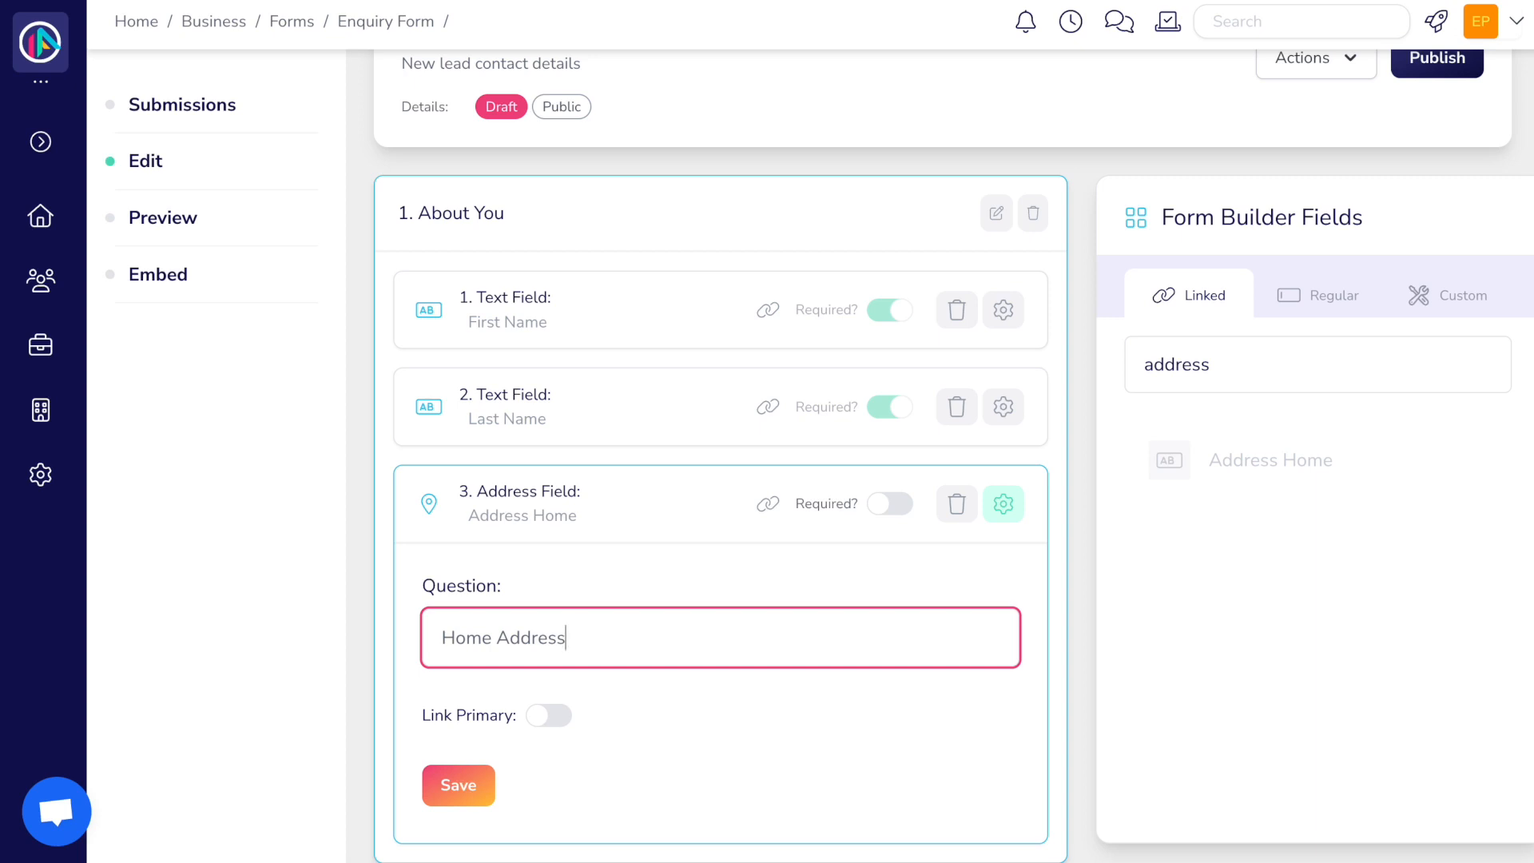
click(576, 700)
click(549, 714)
click(475, 785)
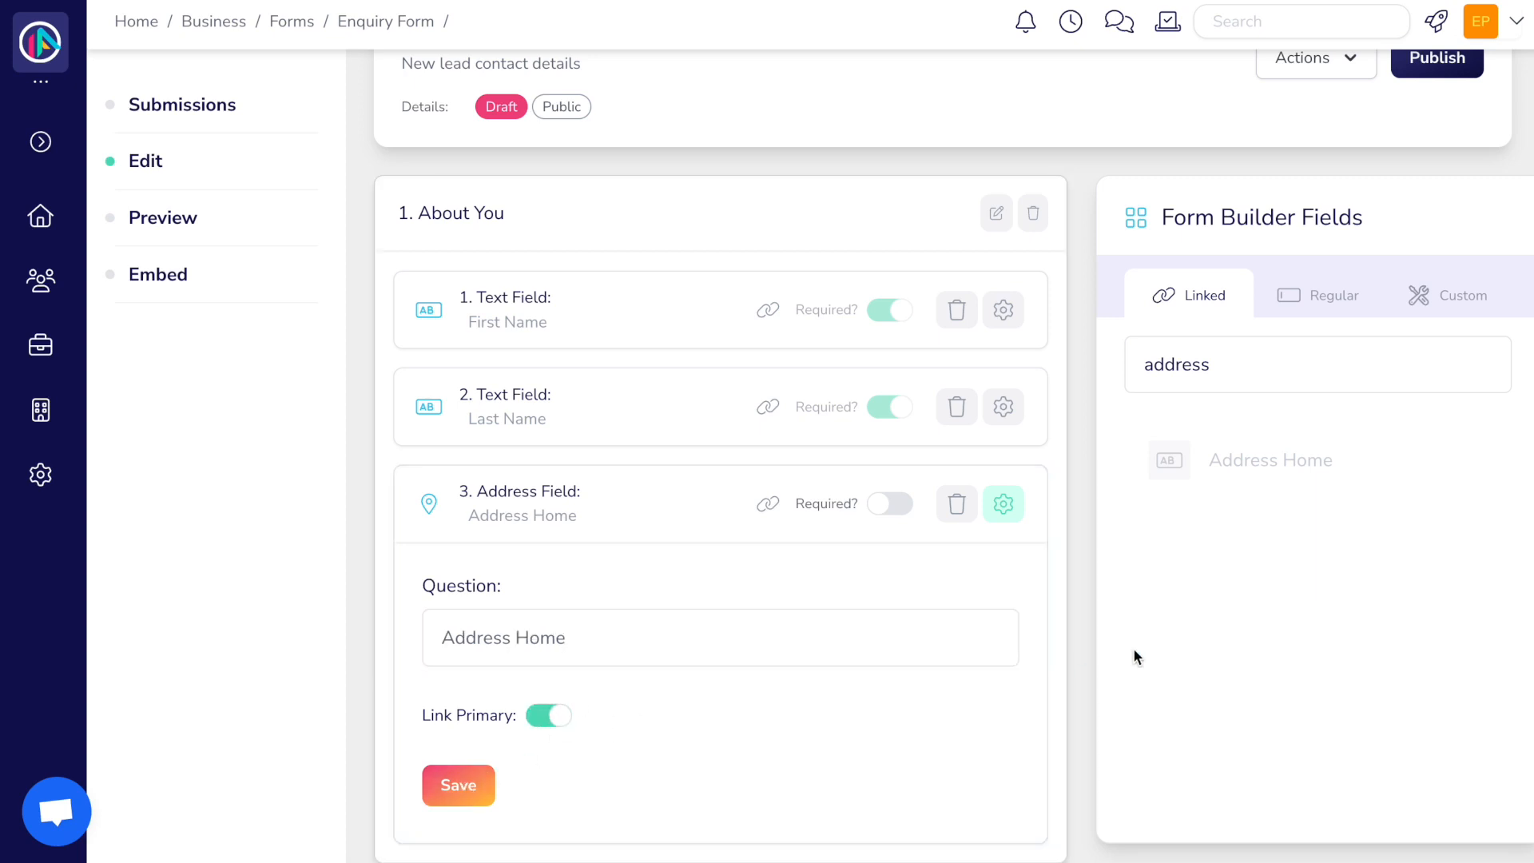
- Add the linked Phone Mobile field below the address field and make it required
scroll(1133, 647, down, 1)
double_click(1243, 318)
text(phone)
drag(1110, 572, 698, 706)
click(892, 719)
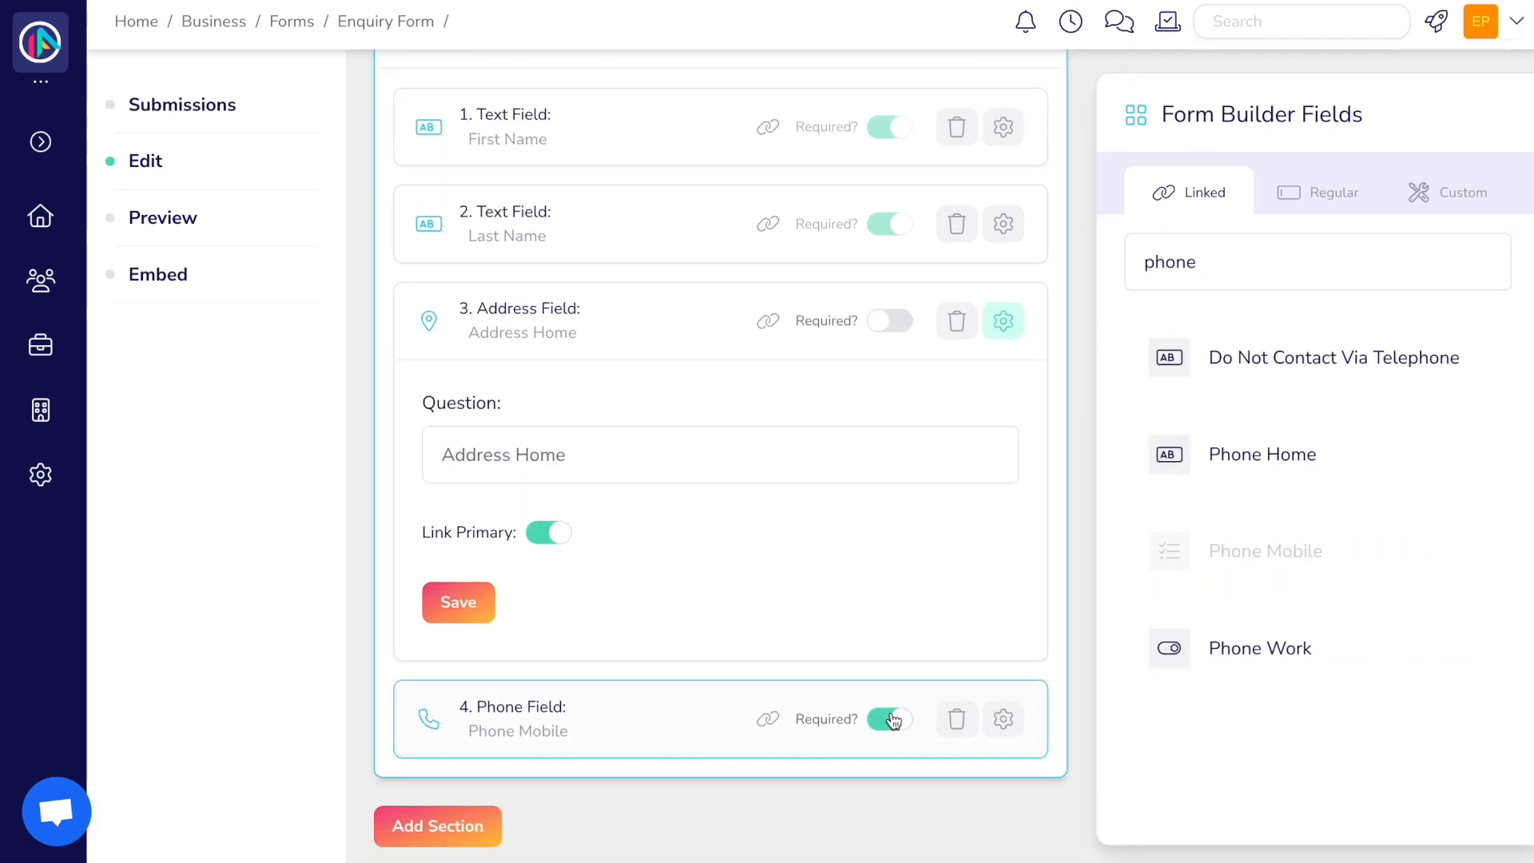
- Find the linked Email field and add it at the end of the About You section
double_click(1260, 257)
text(email)
drag(1222, 450, 625, 774)
- Add a second form section titled "Your Requirements"
scroll(704, 755, down, 3)
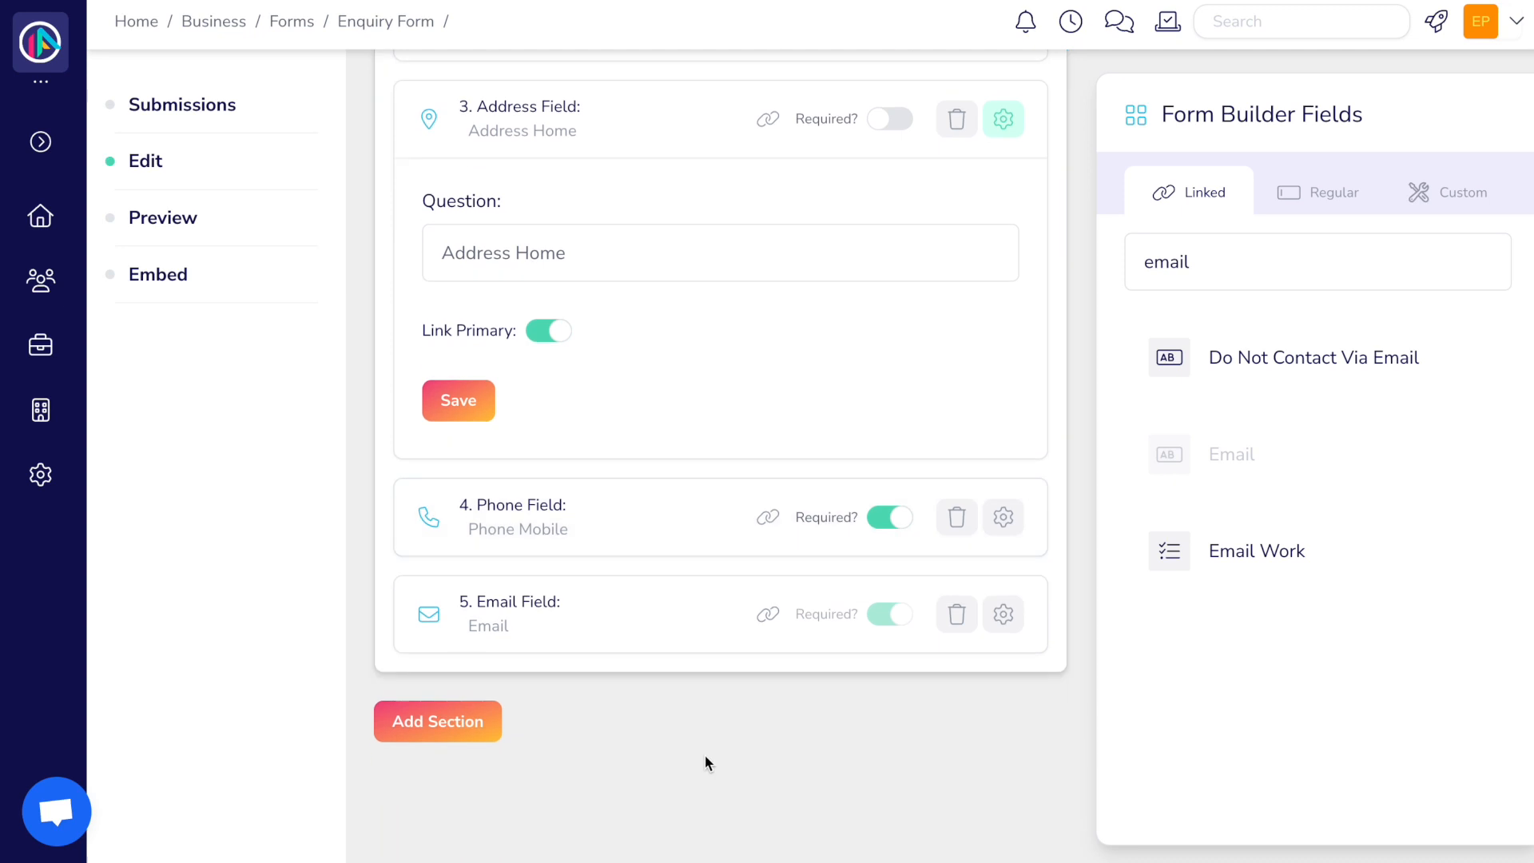
scroll(704, 754, down, 1)
click(448, 657)
click(780, 189)
text(Your Requirements)
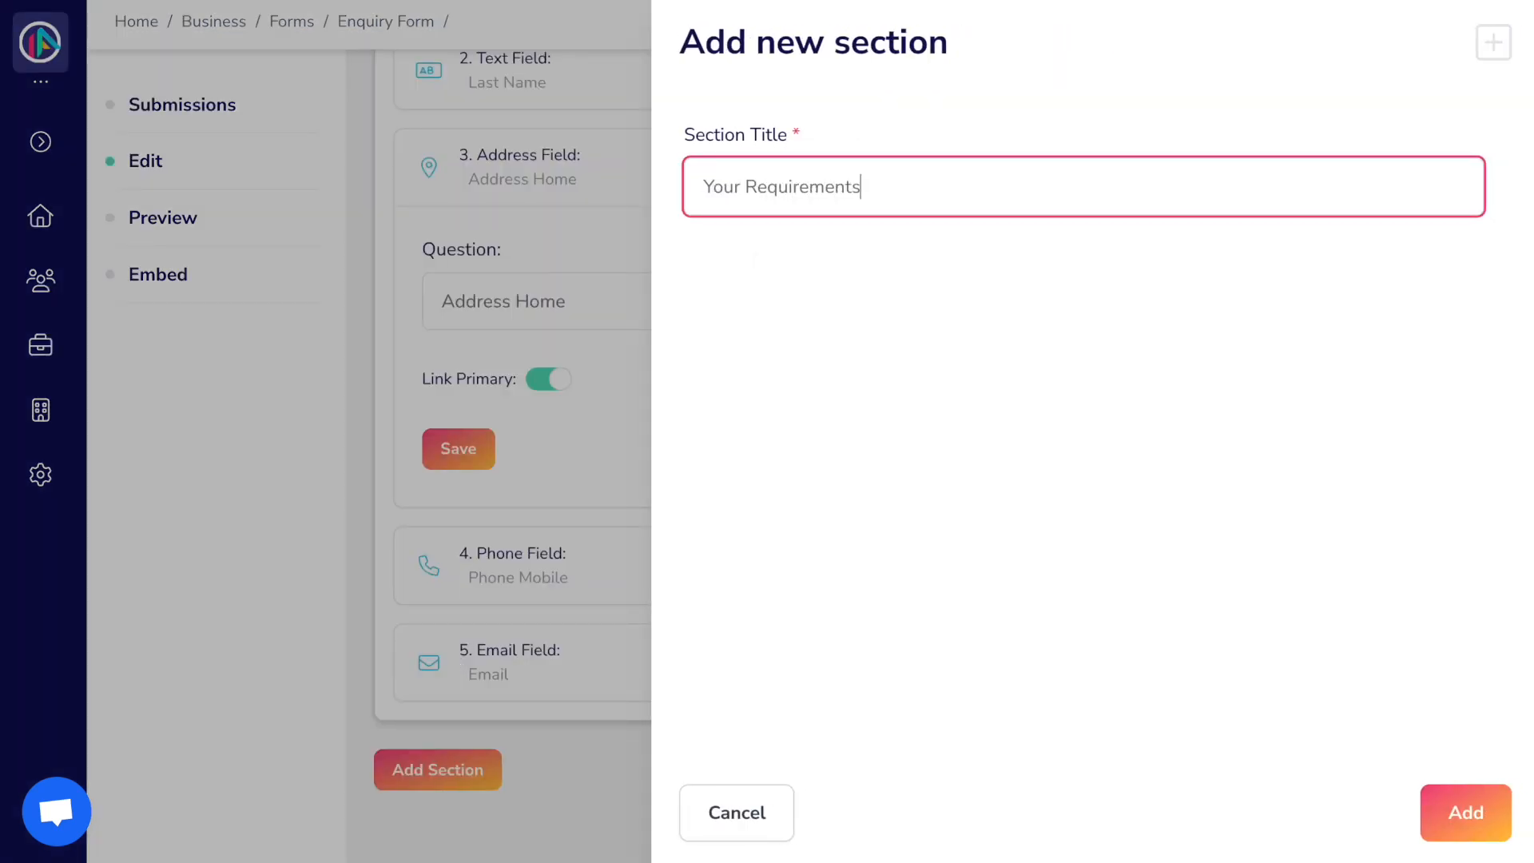
click(1466, 813)
- Find the regular Textarea field and add it to the Your Requirements section
scroll(936, 729, down, 3)
click(1310, 193)
drag(1192, 262, 1095, 256)
key(BackSpace)
text(text)
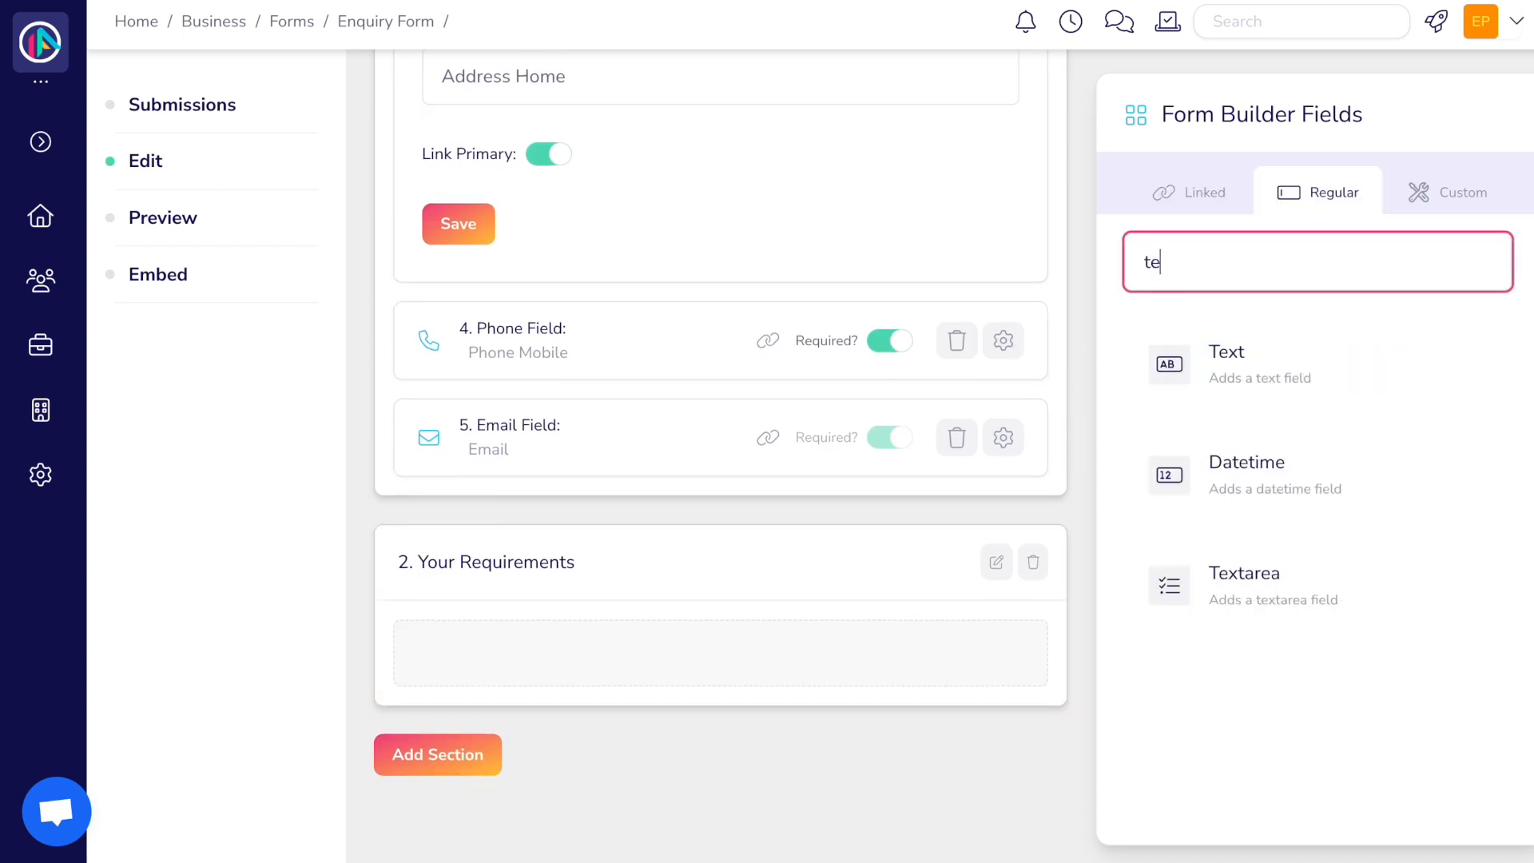
drag(1246, 475, 679, 654)
- Set the textarea field's question to "Tell us a little bit about yourself and what you would like some help with today" and save
click(1004, 658)
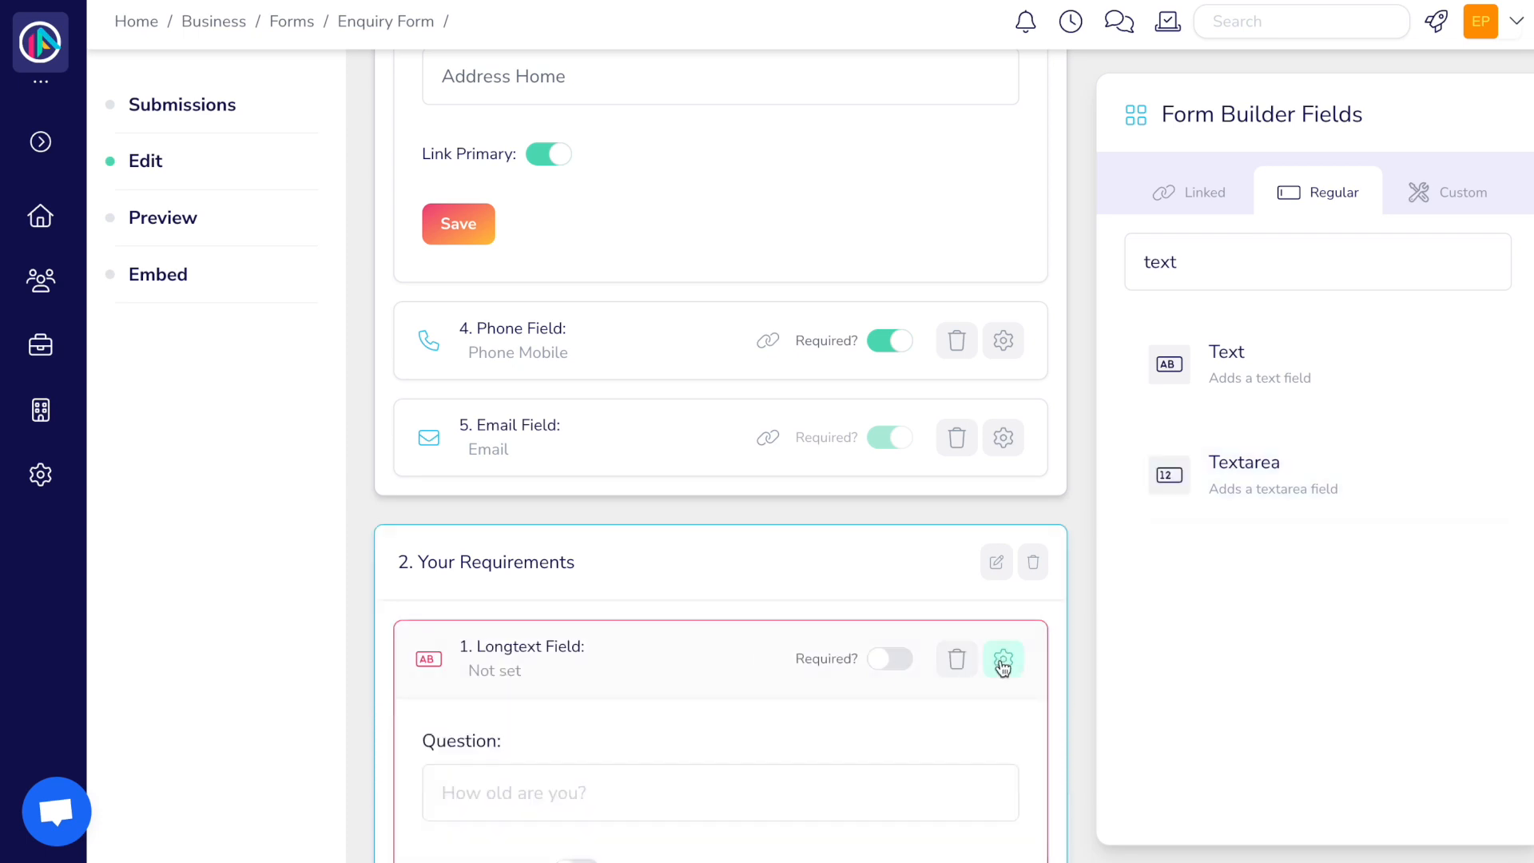
scroll(640, 647, down, 2)
click(644, 649)
key(ctrl+v)
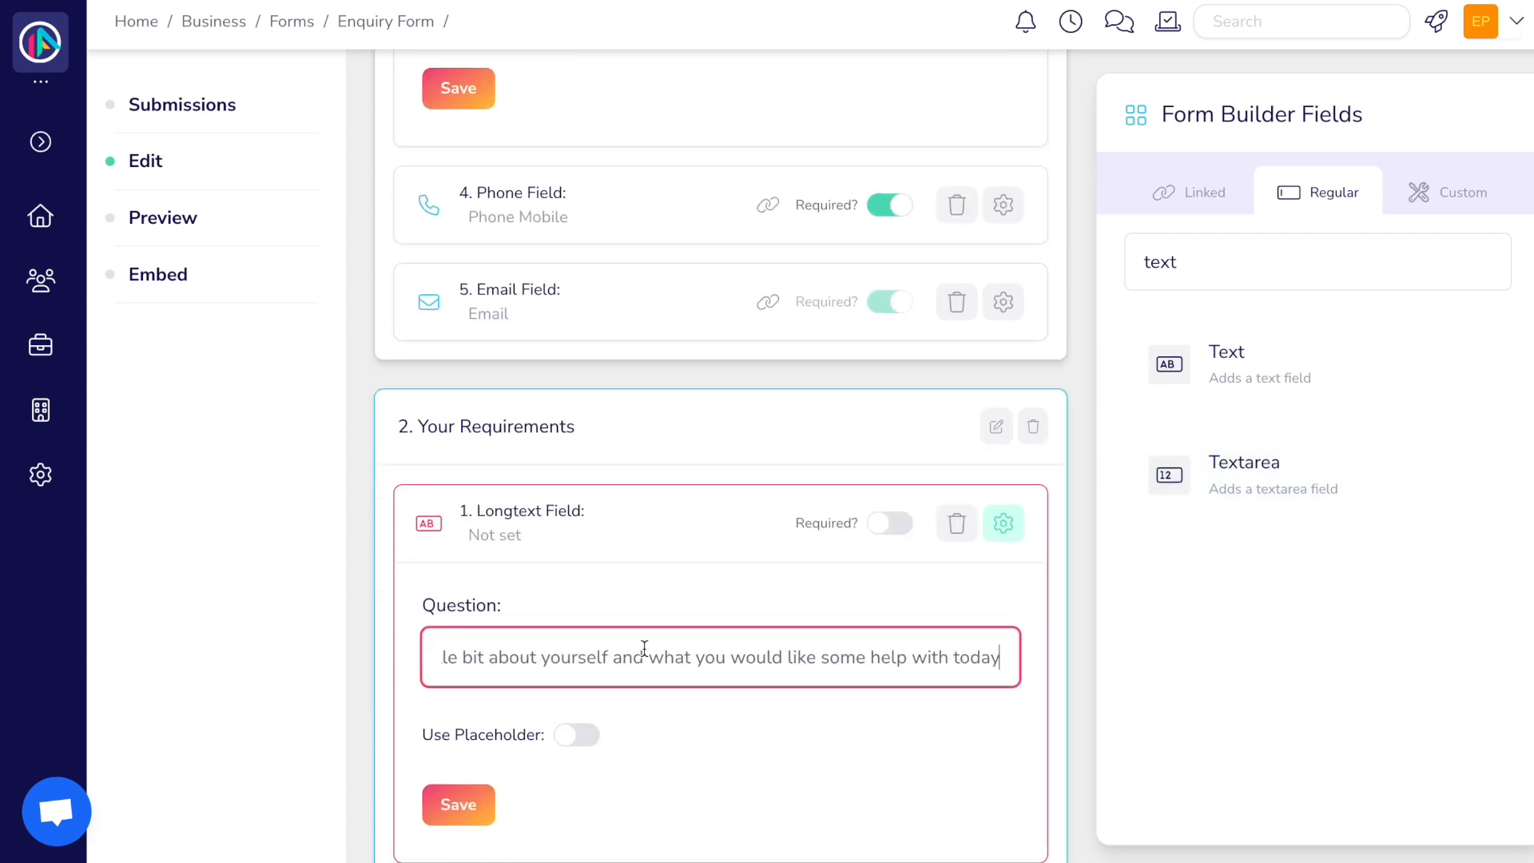
click(779, 757)
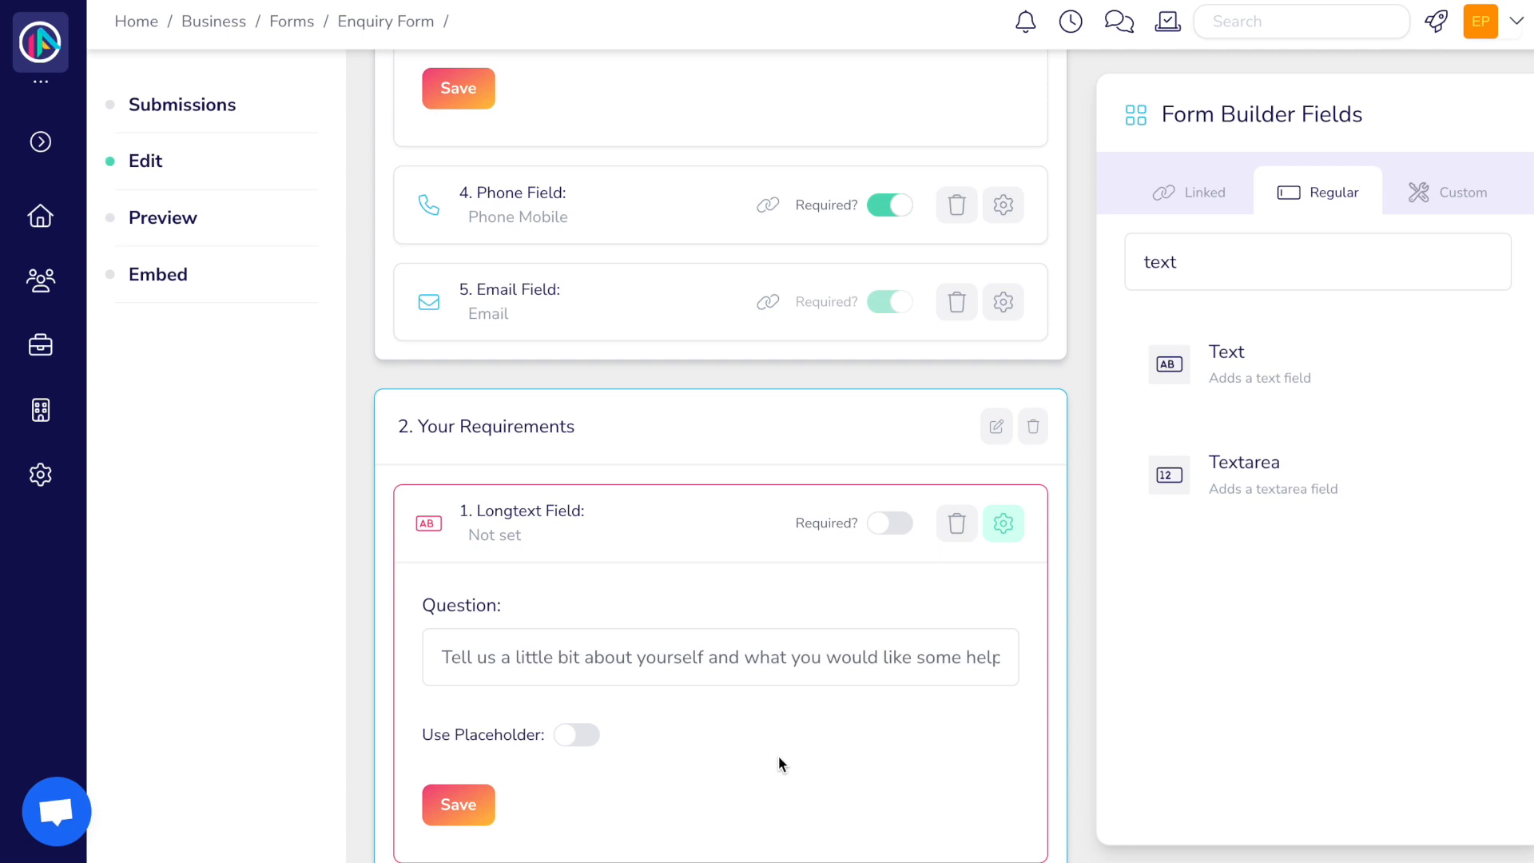
scroll(711, 760, down, 1)
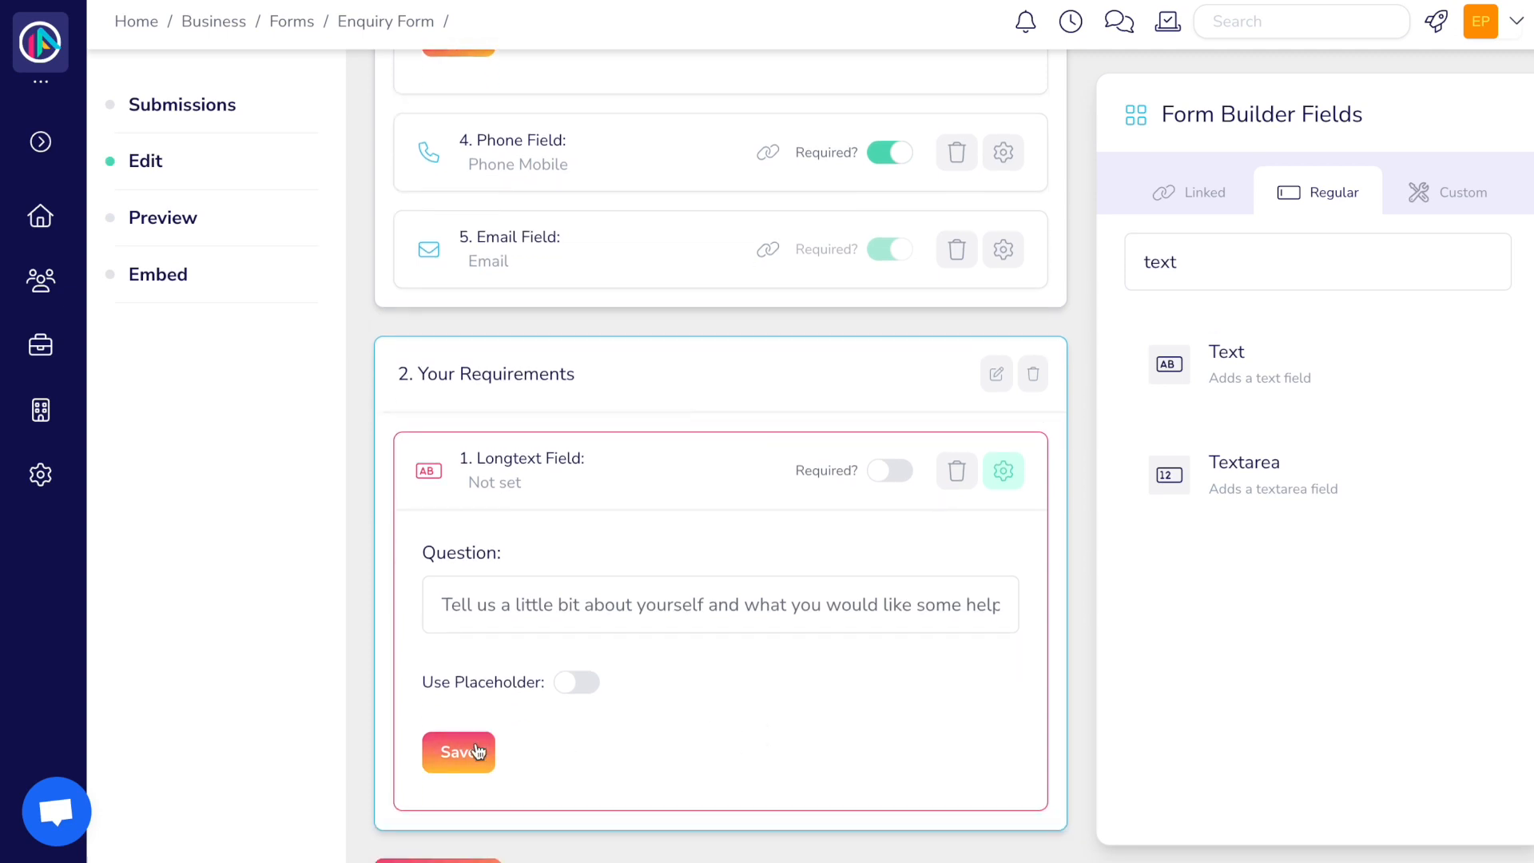
click(477, 757)
scroll(593, 765, down, 2)
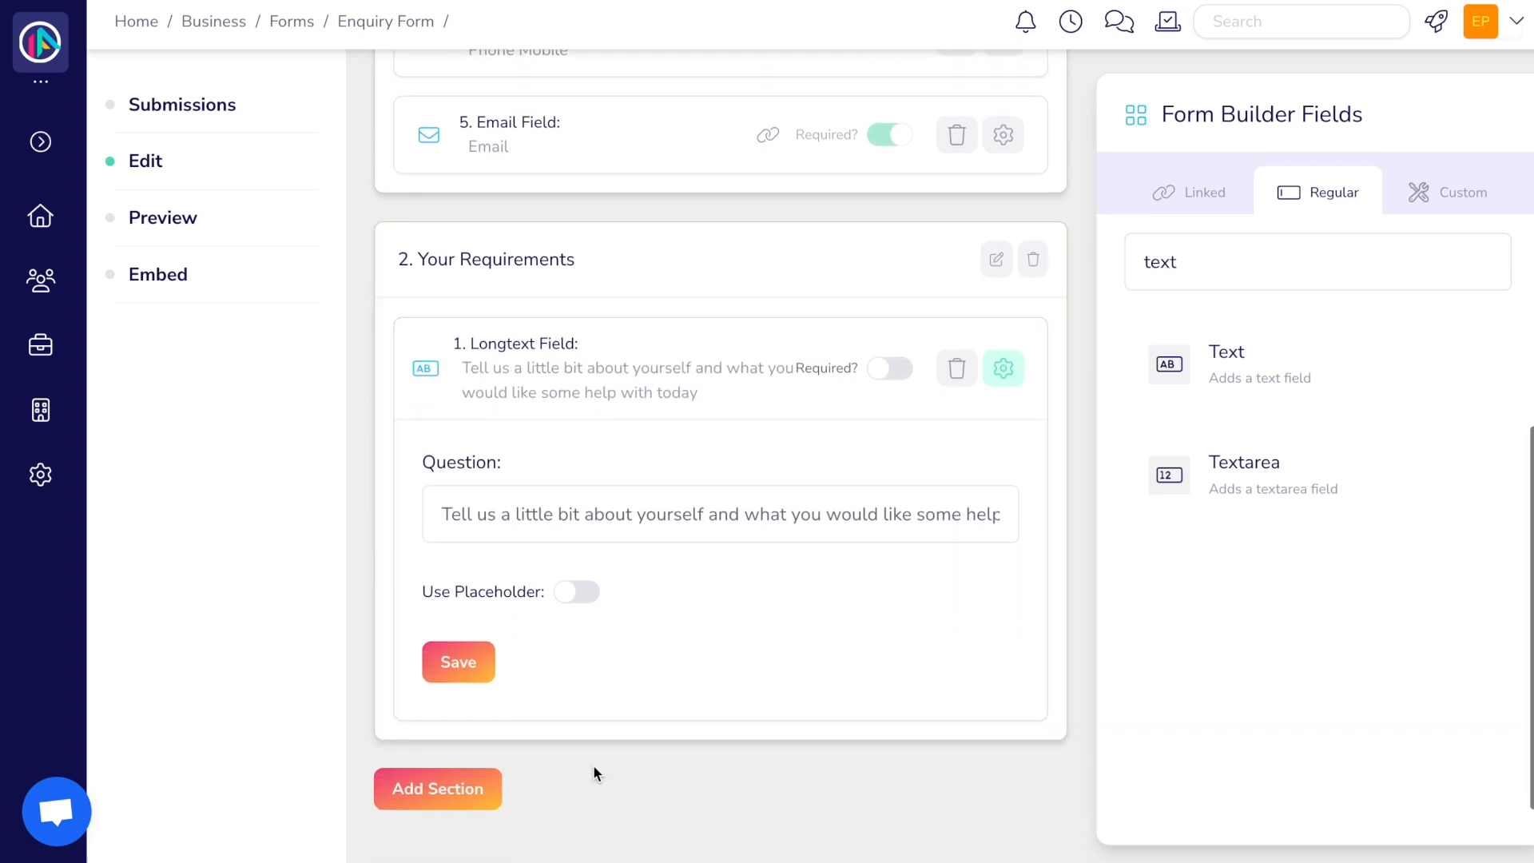
- Find the regular Selection field and add it below the textarea field in the Your Requirements section
double_click(1205, 250)
text(selec)
drag(1210, 356, 695, 746)
- Set the selection field's question to "Which areas are you the most interested in?" and enter options Retirement Planning, Mortgages, Life Cover and Business Protection
triple_click(655, 671)
text(Retirement Planning)
click(485, 724)
text(Mortgages)
click(485, 780)
text(Life Cover)
click(485, 746)
text(Business Protection)
- Add Investment Advice and Full Financial Health Check as further options of the selection field and save it
scroll(531, 633, down, 1)
click(528, 629)
click(530, 634)
text(Investment Advice)
click(511, 680)
click(511, 682)
text(Full Financial Health Check)
click(459, 703)
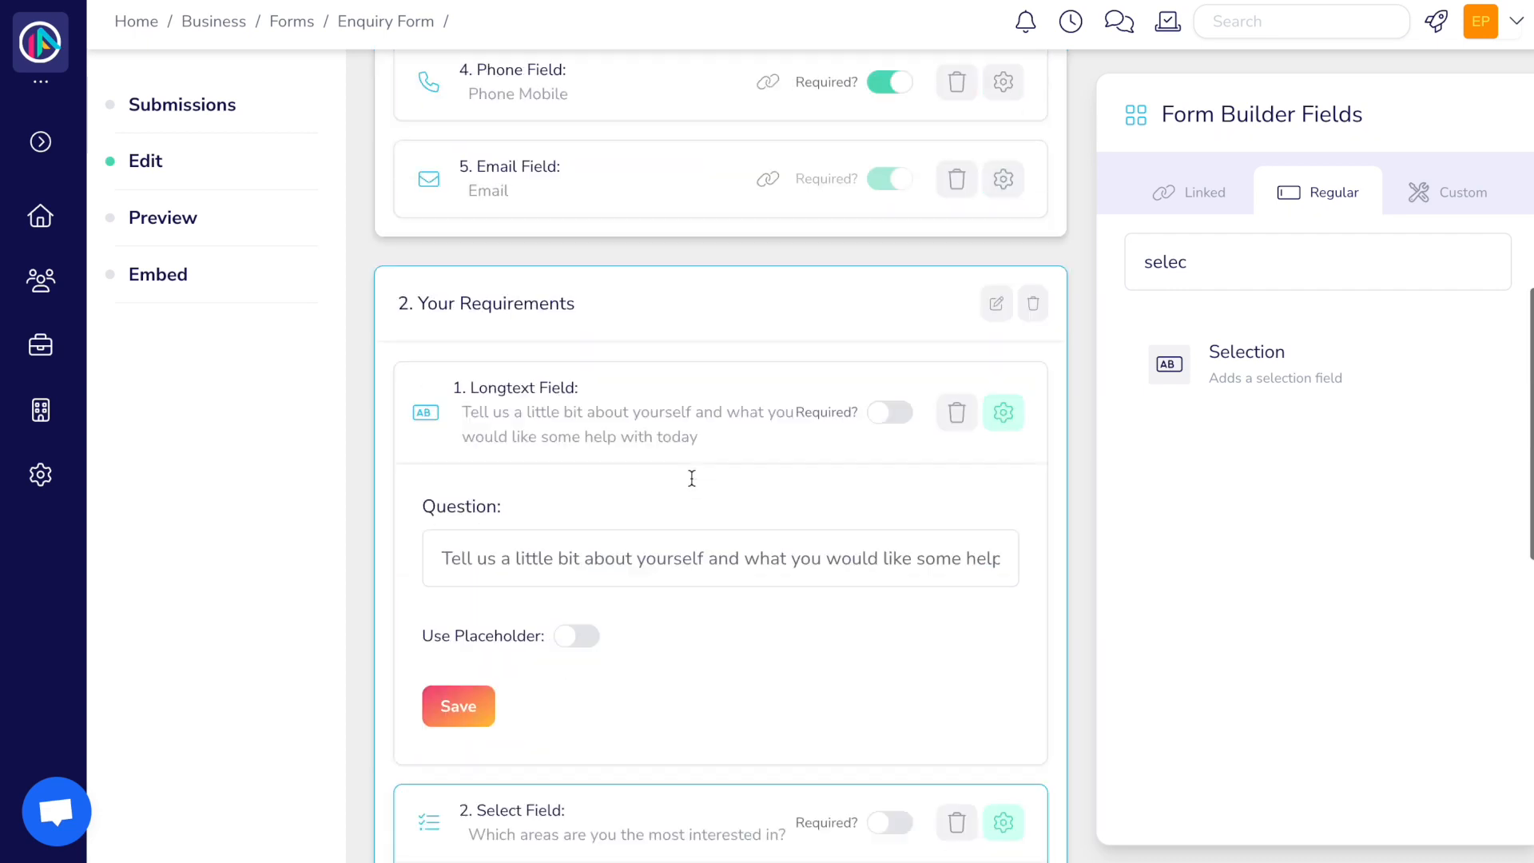
- Preview the Enquiry Form's About You and Your Requirements sections and publish the form
scroll(688, 492, up, 10)
click(168, 217)
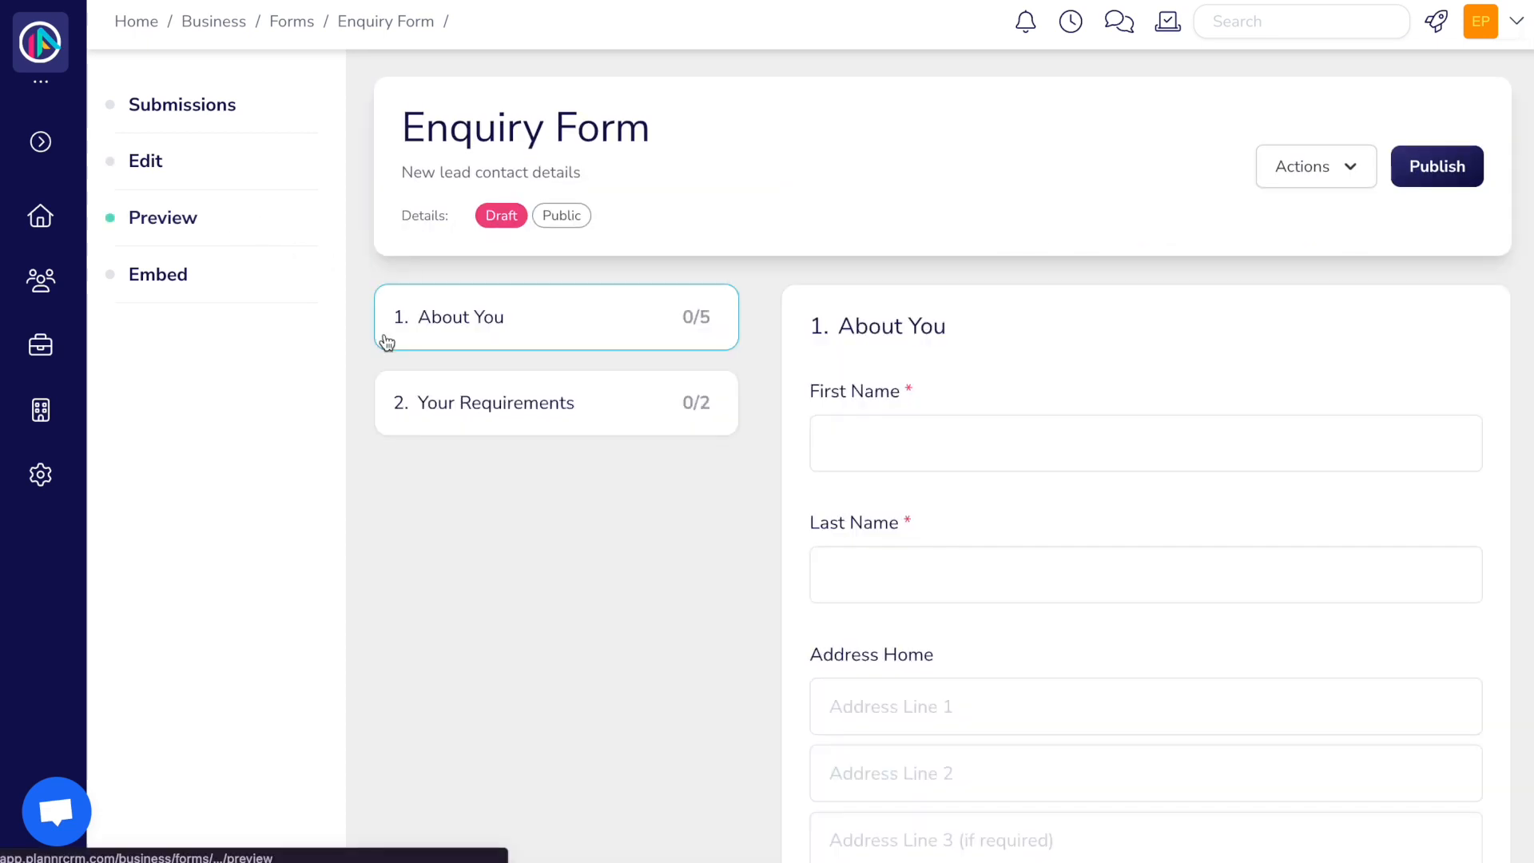
scroll(393, 515, down, 5)
scroll(393, 516, up, 3)
click(510, 244)
scroll(481, 490, down, 2)
scroll(478, 490, up, 2)
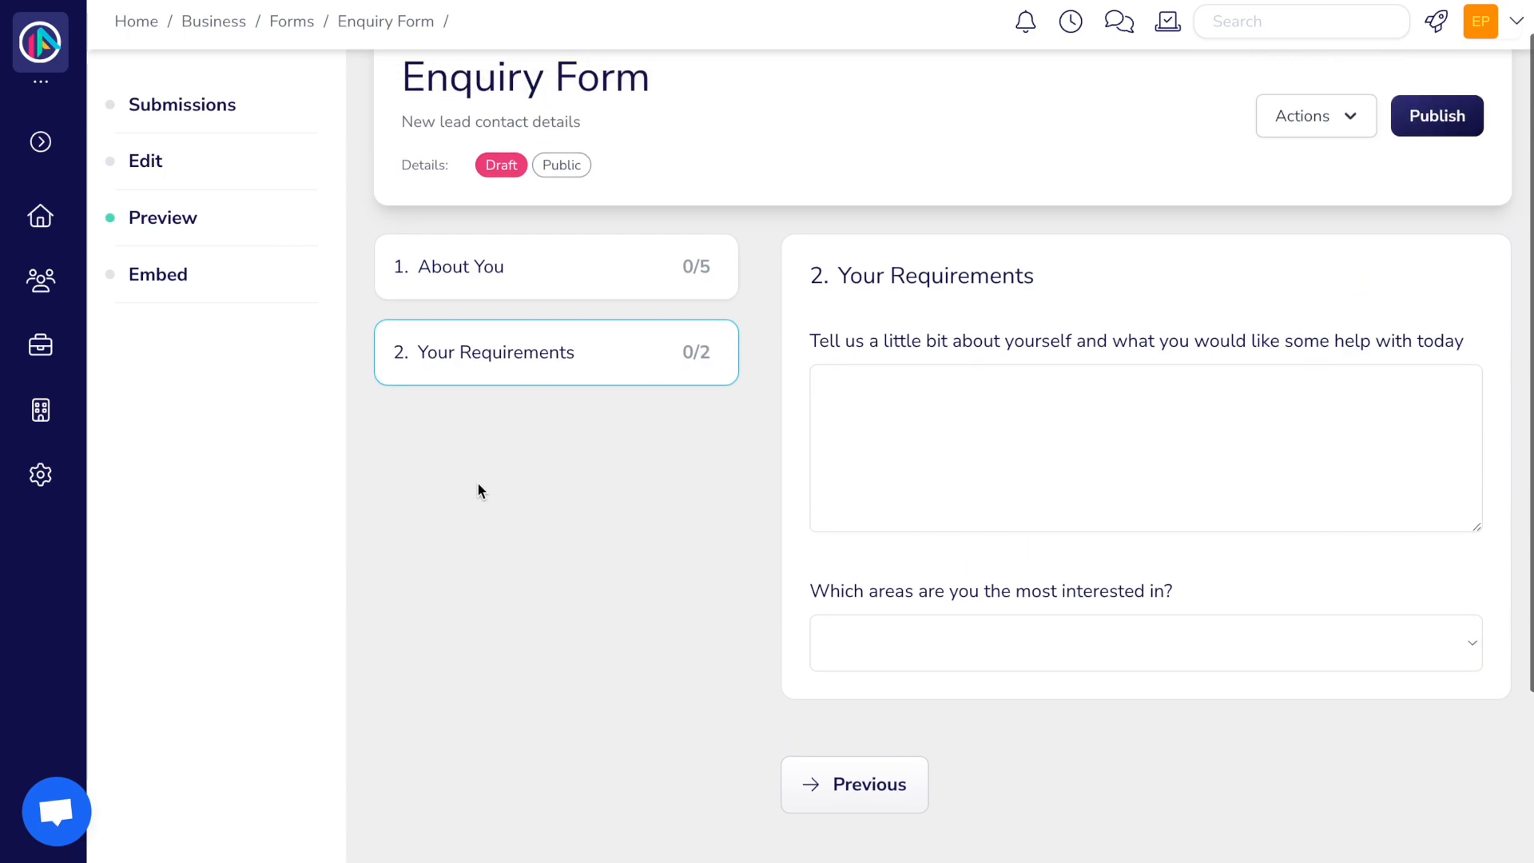
click(1441, 120)
click(977, 473)
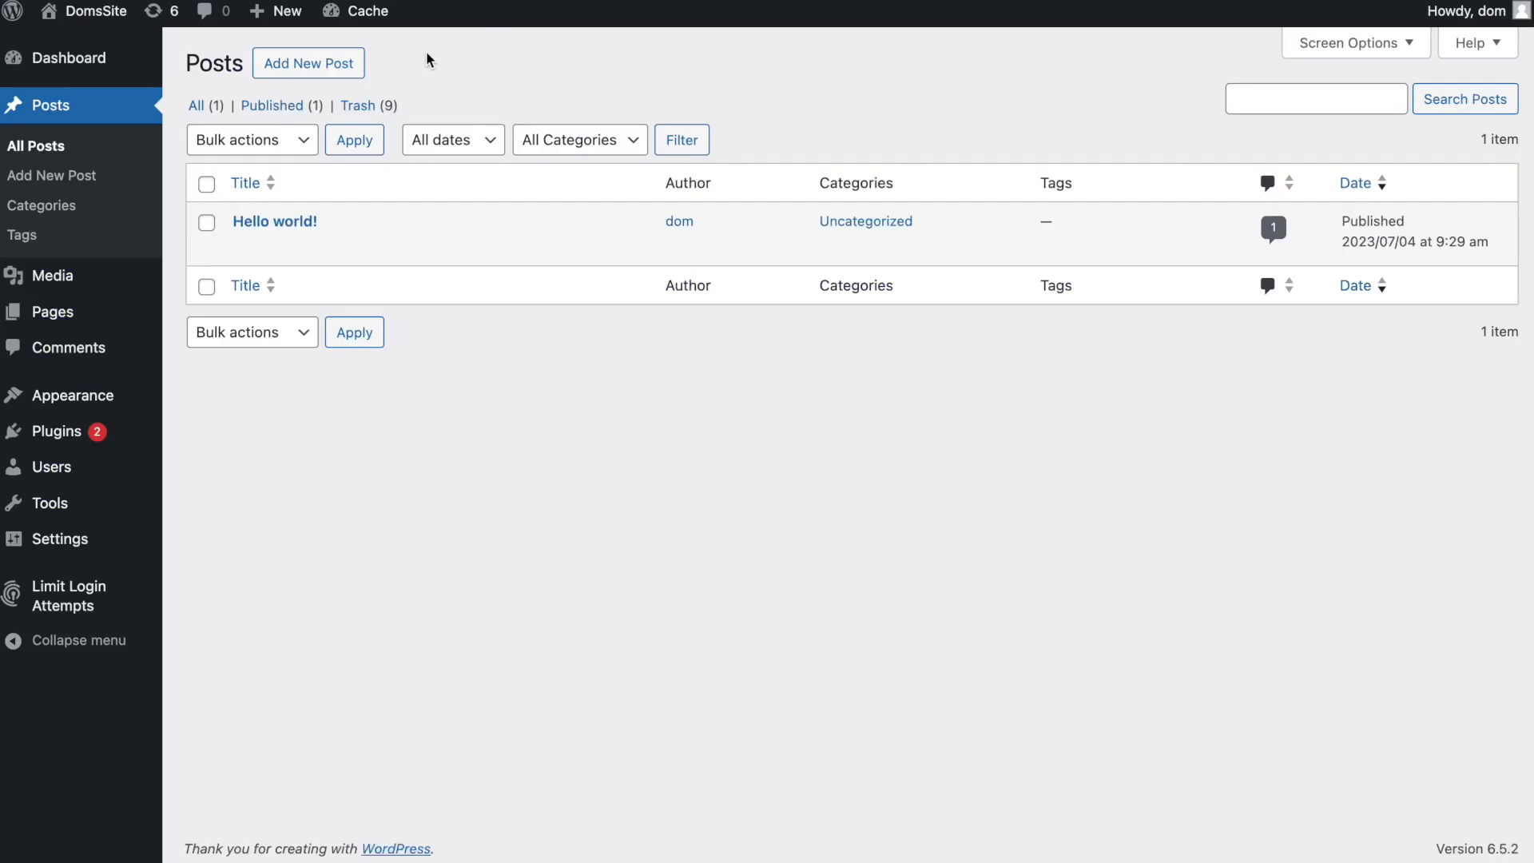
- In WordPress, create a new post titled "Get in Touch!" and add a Custom HTML block to it
click(331, 64)
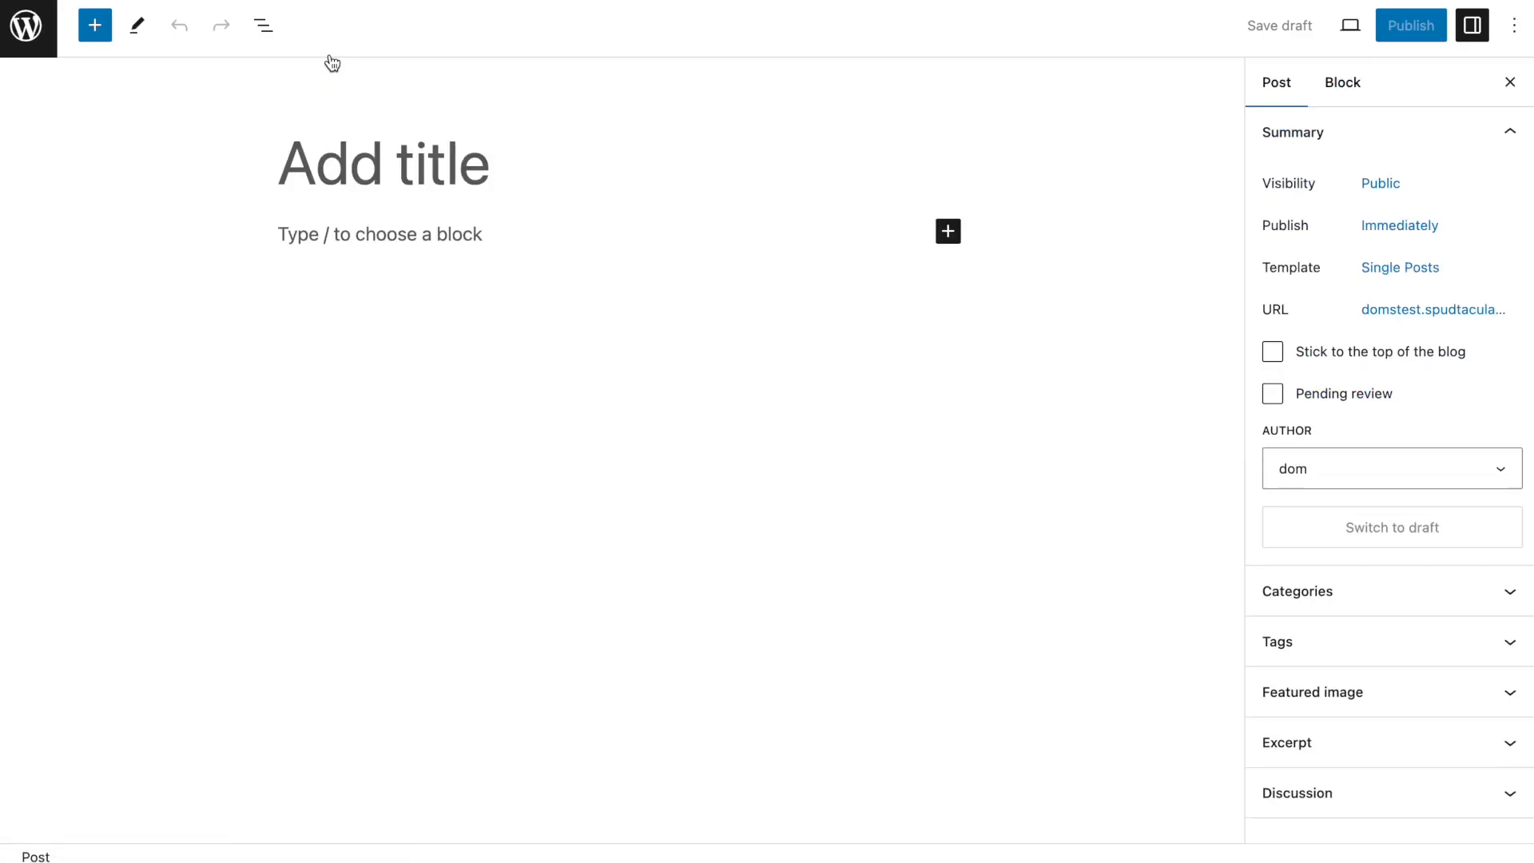
text(Get in Touch!)
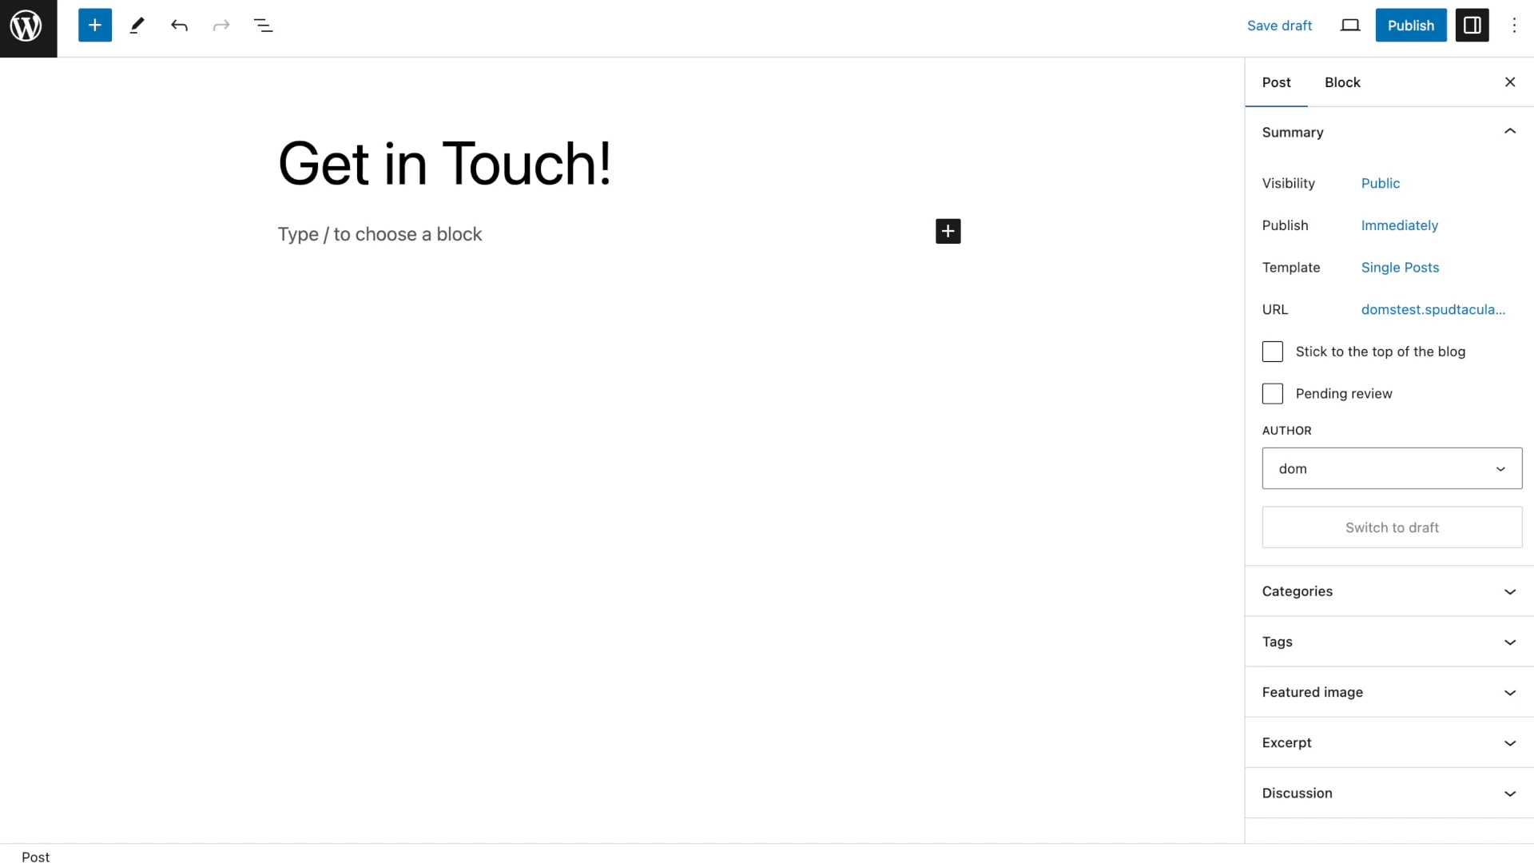
click(947, 231)
click(994, 556)
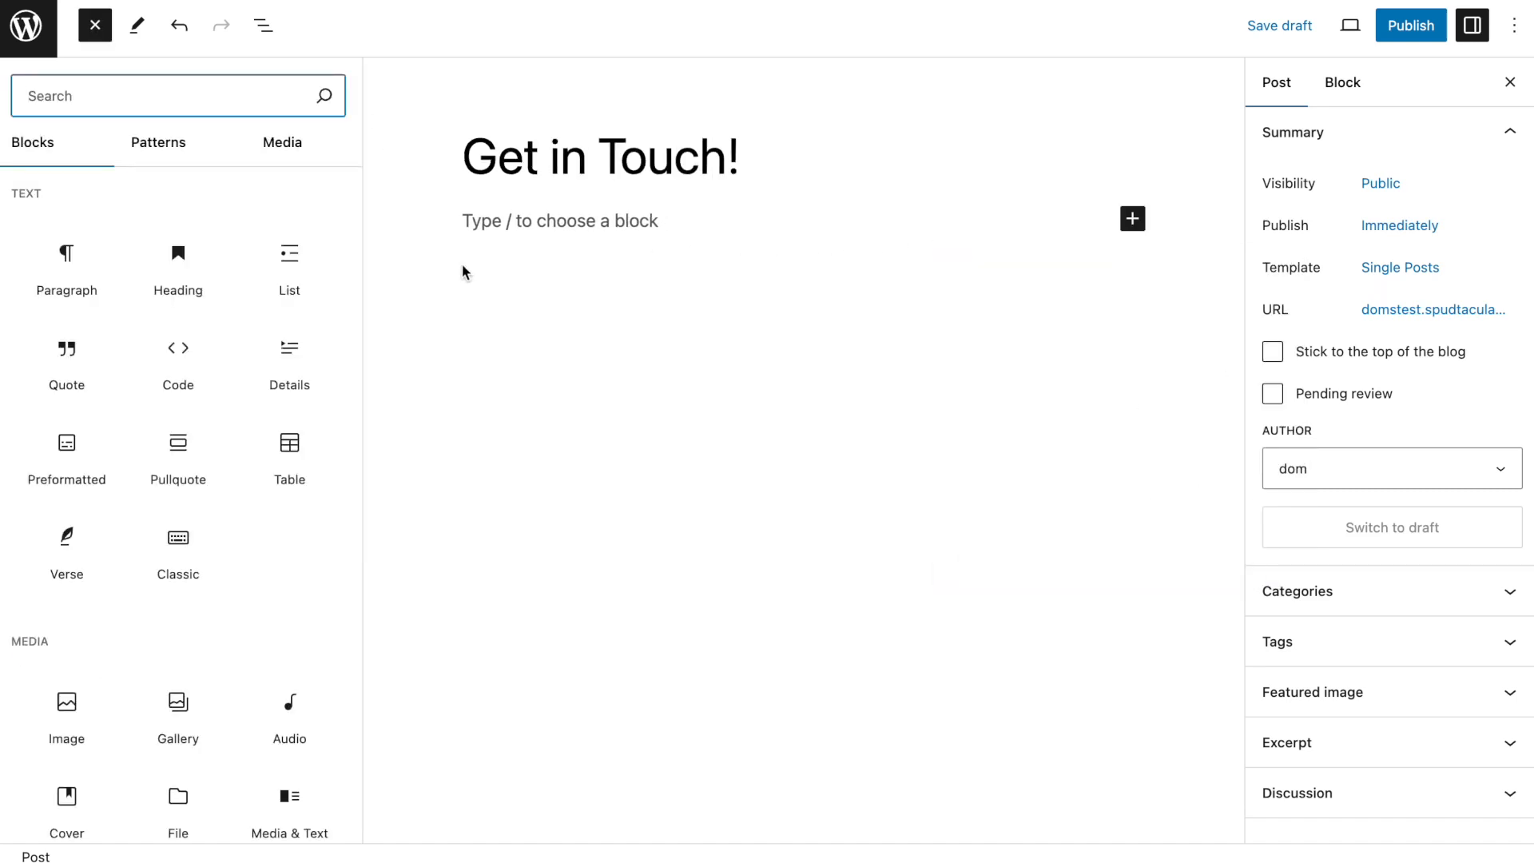
text(html)
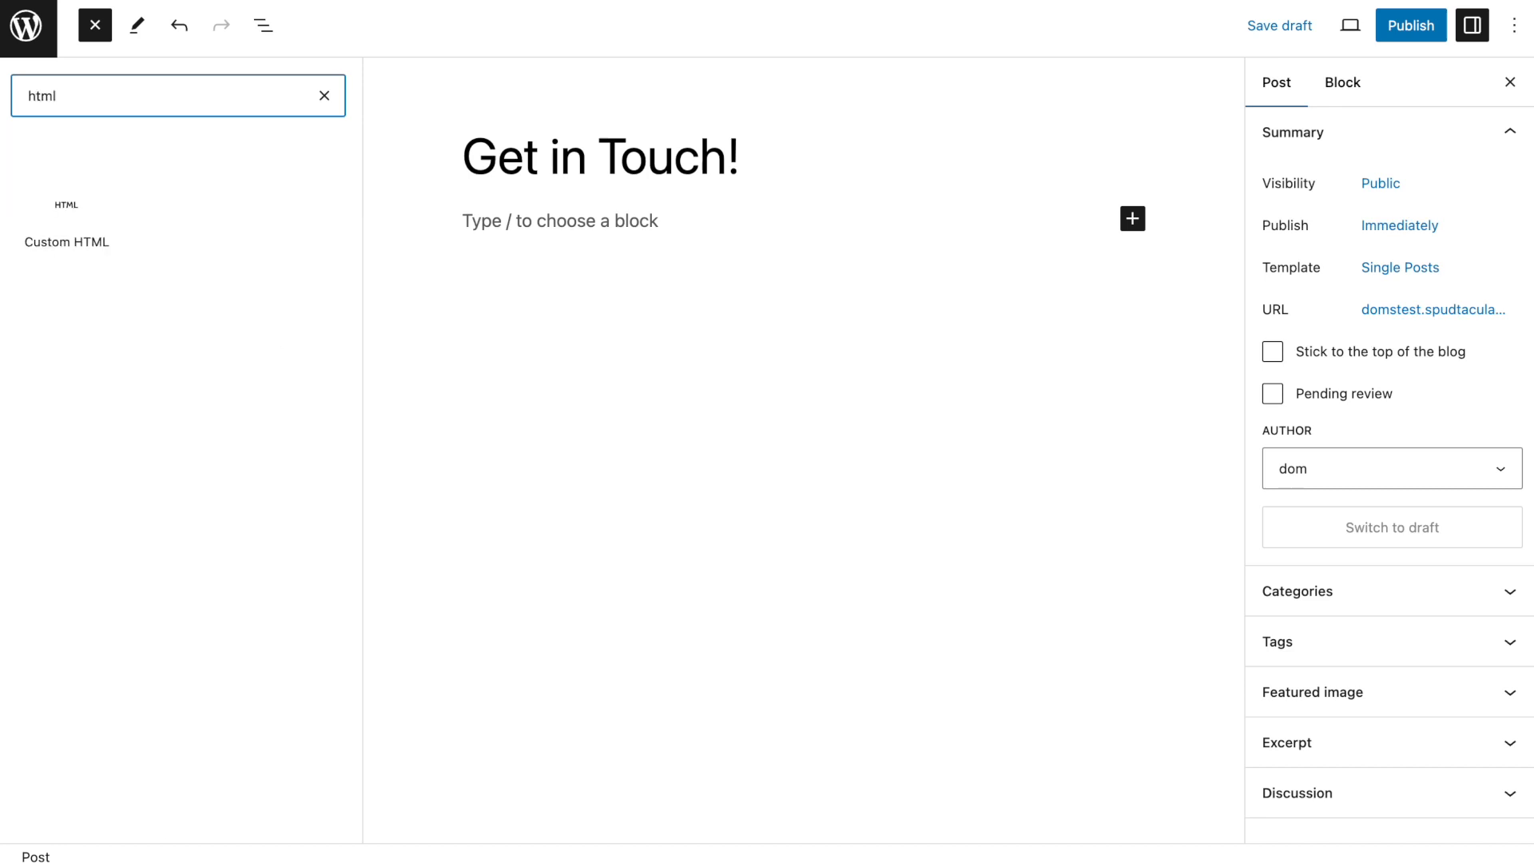
click(66, 203)
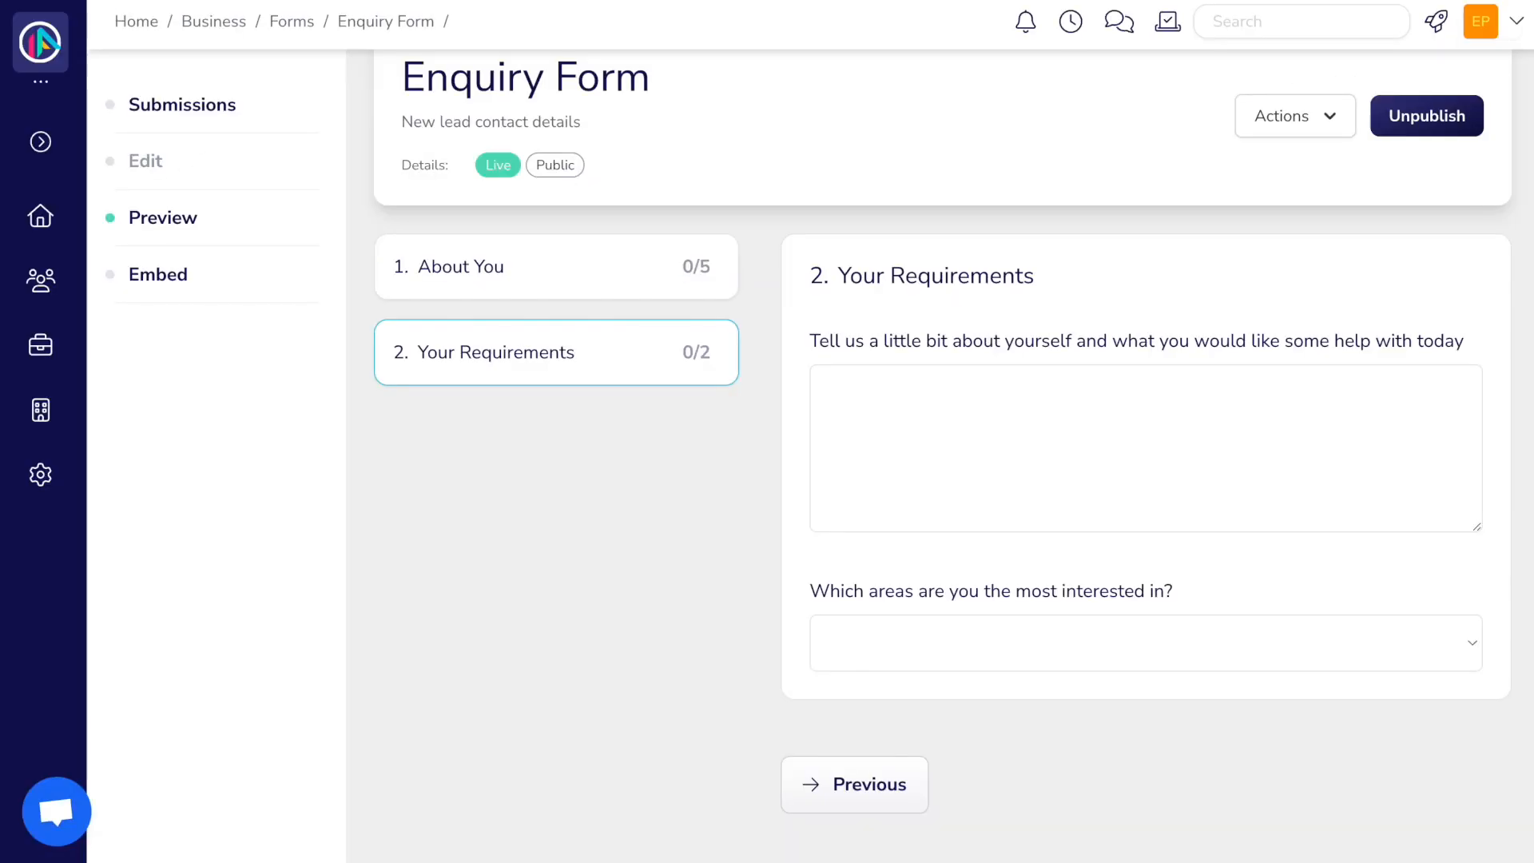
- Copy the Enquiry Form's embed div, script tag and CSS tag from Plannr into the WordPress post's Custom HTML block
click(160, 274)
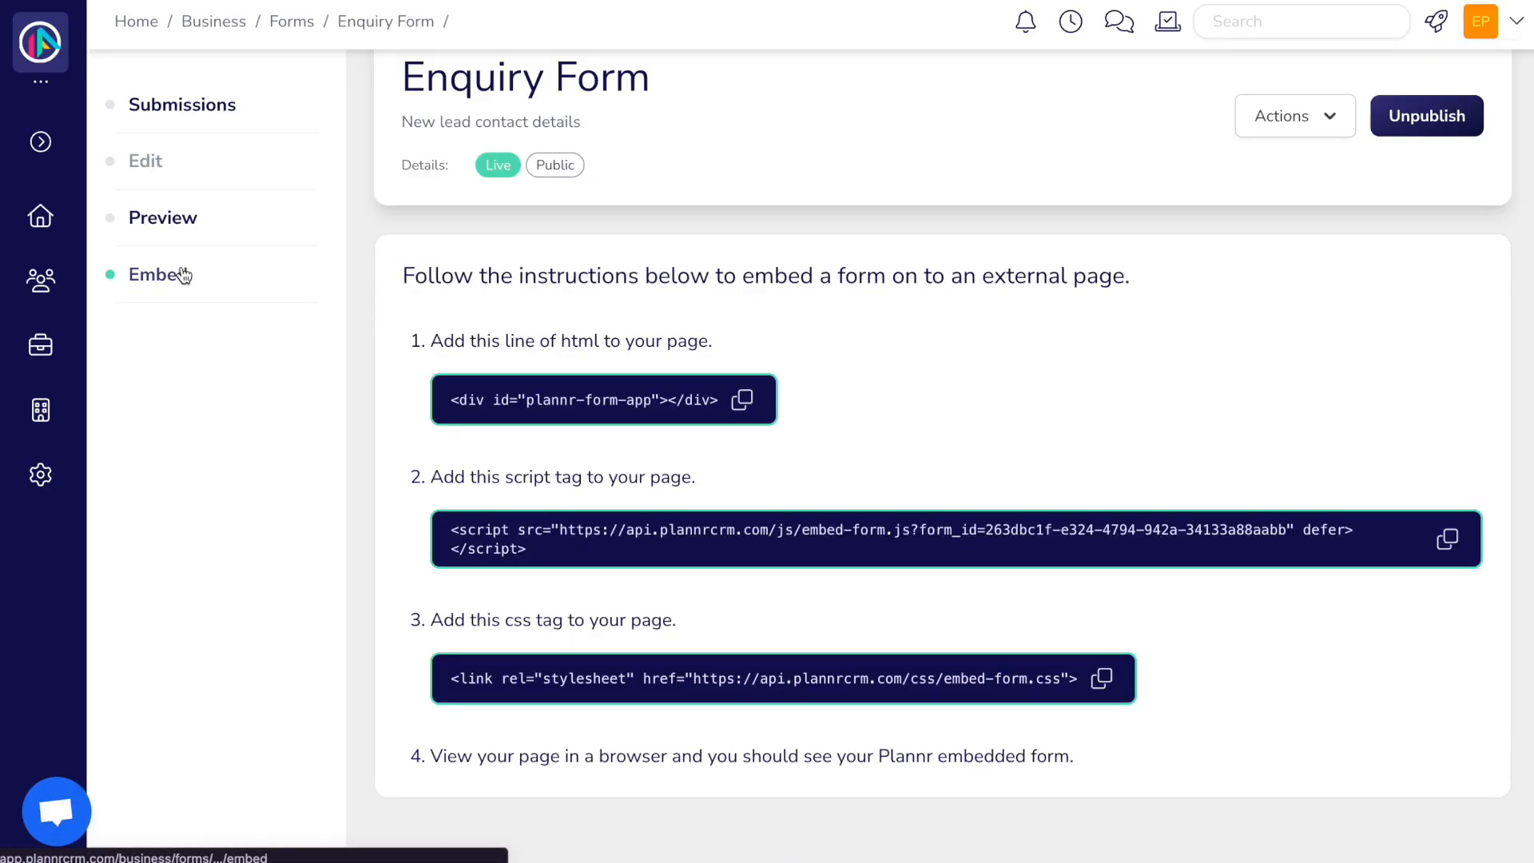
click(743, 401)
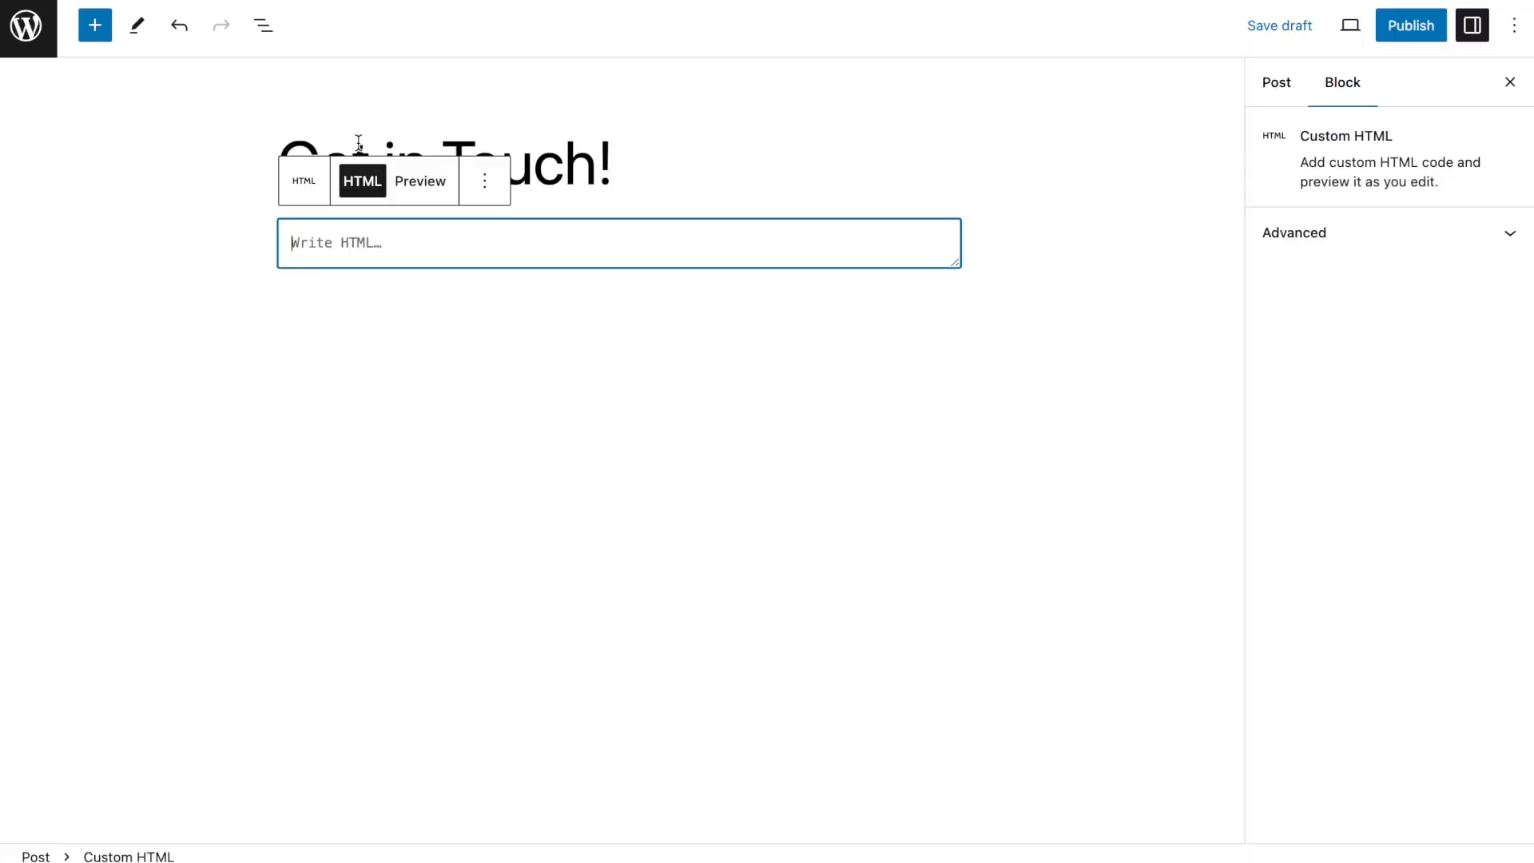
key(ctrl+v)
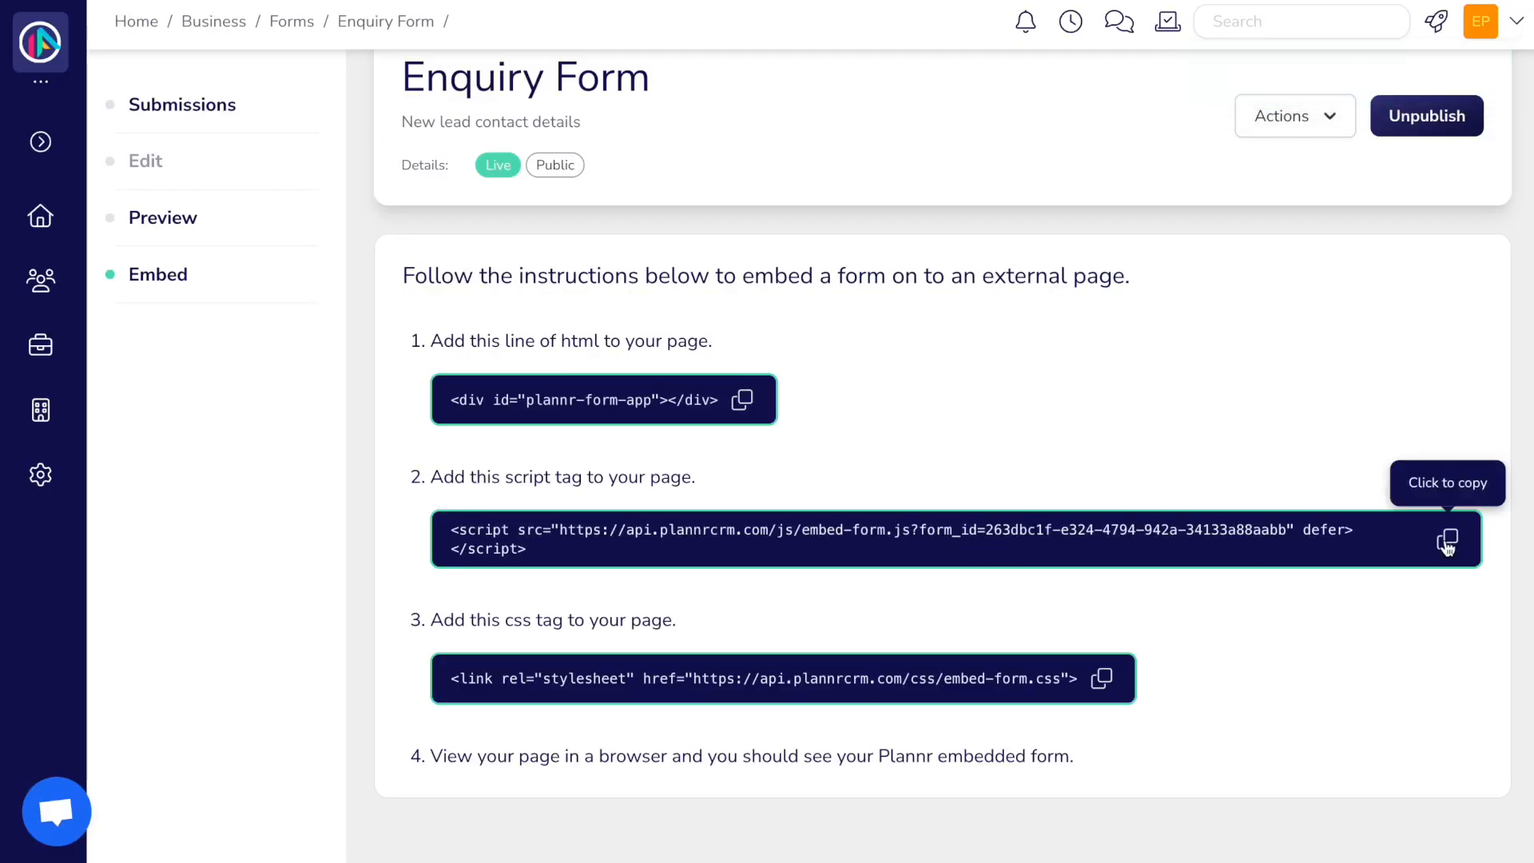
click(1447, 541)
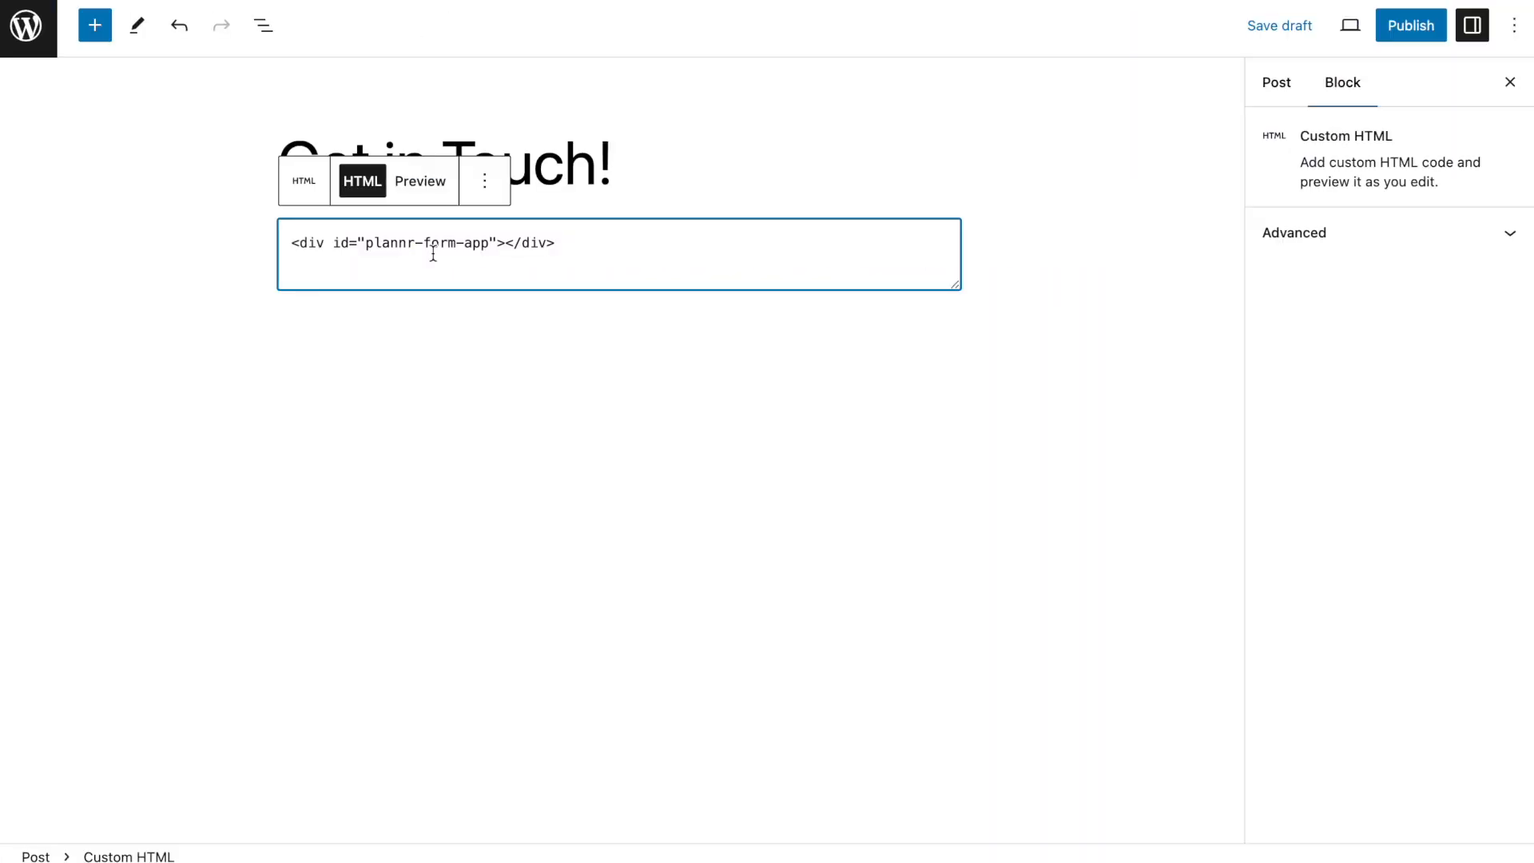
key(ctrl+v)
key(Return)
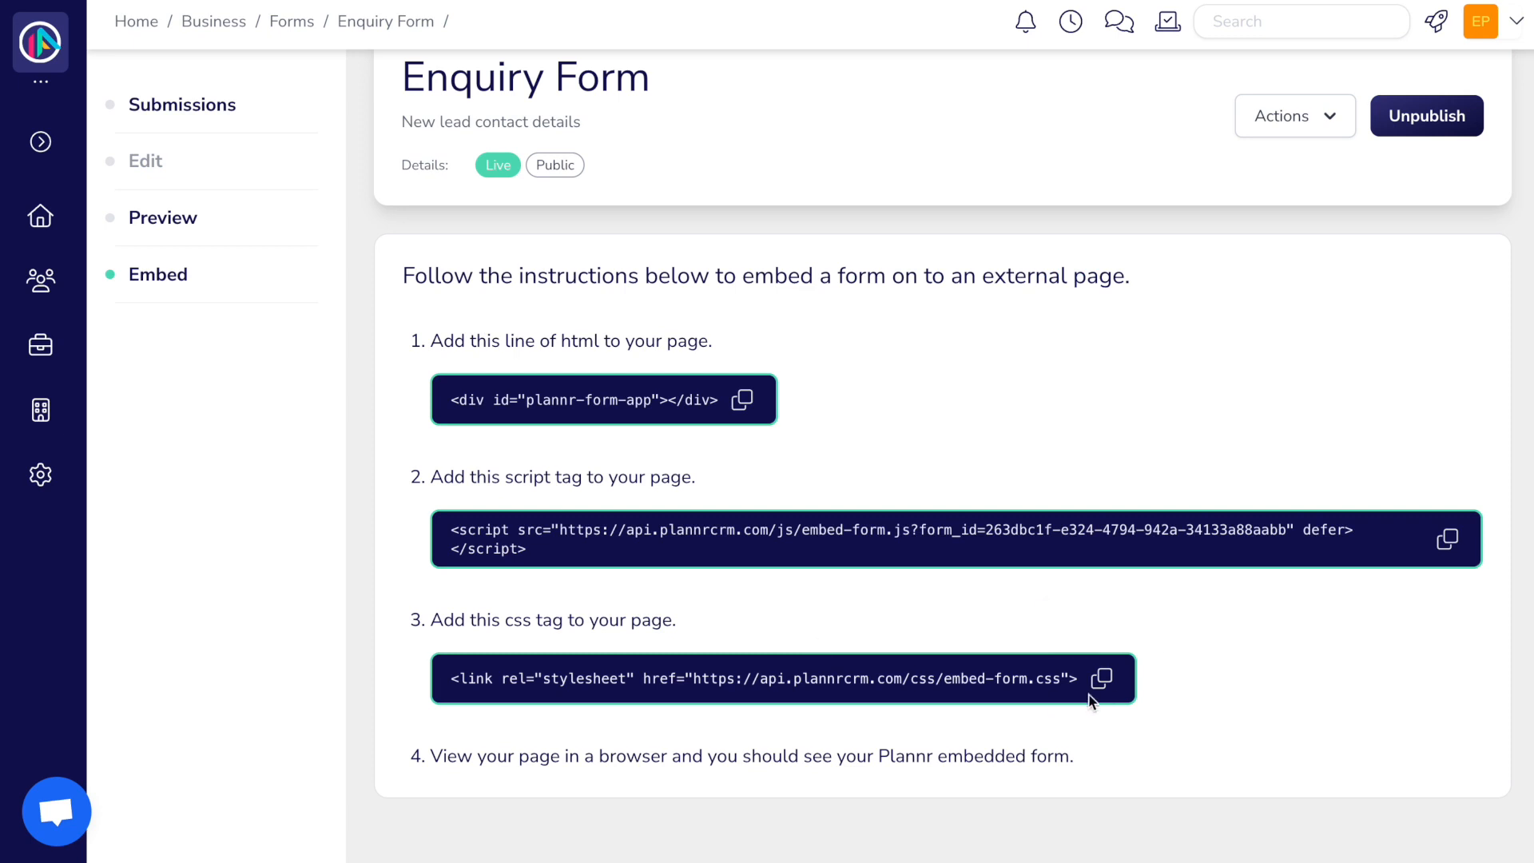
click(1099, 675)
key(ctrl+v)
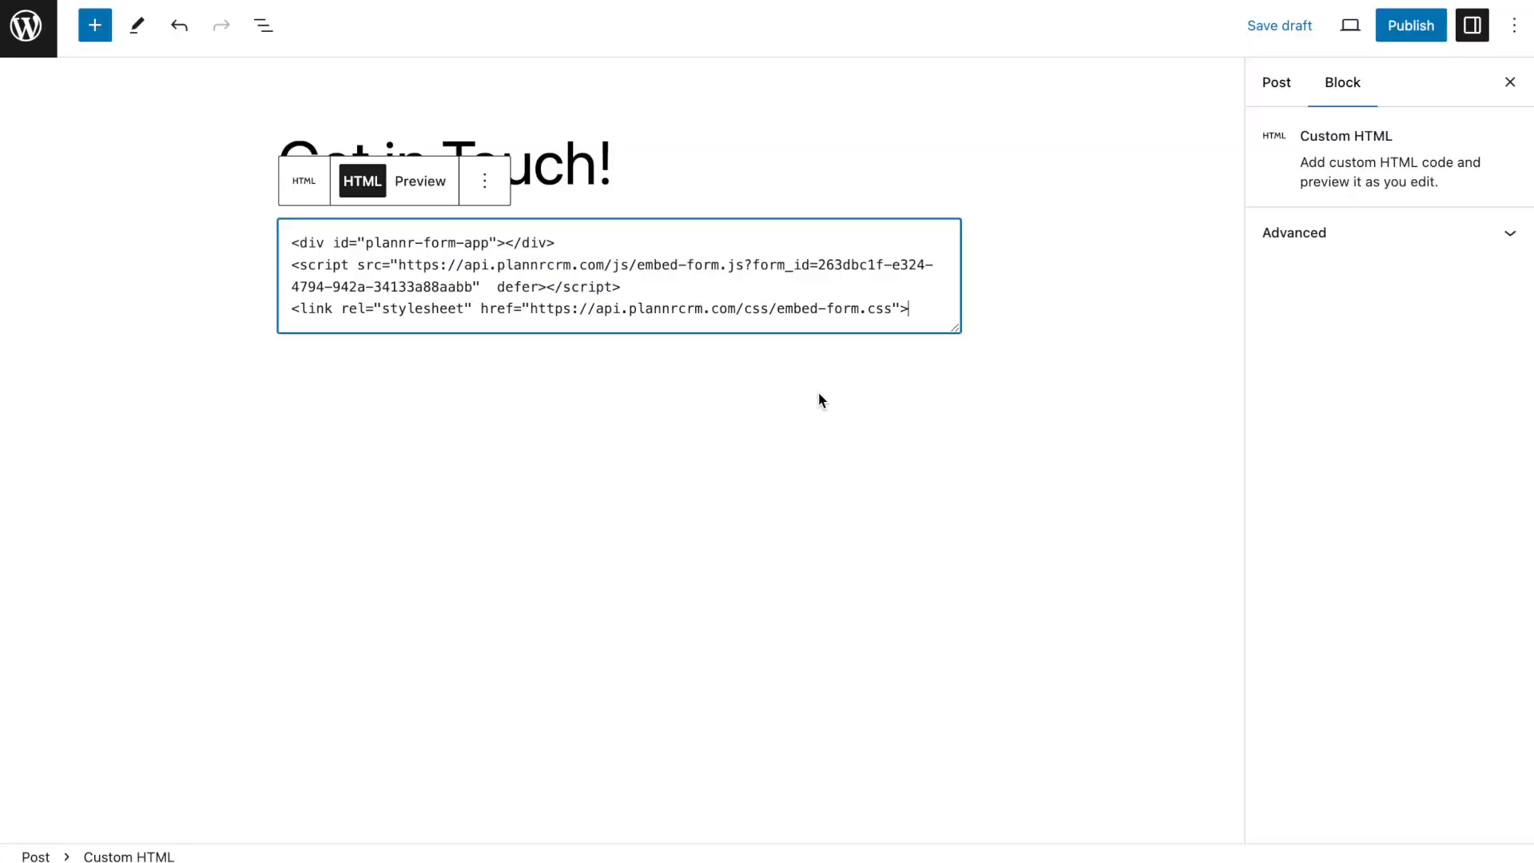
click(848, 419)
- Publish the "Get in Touch!" post and view the embedded enquiry form on the live page
click(1411, 25)
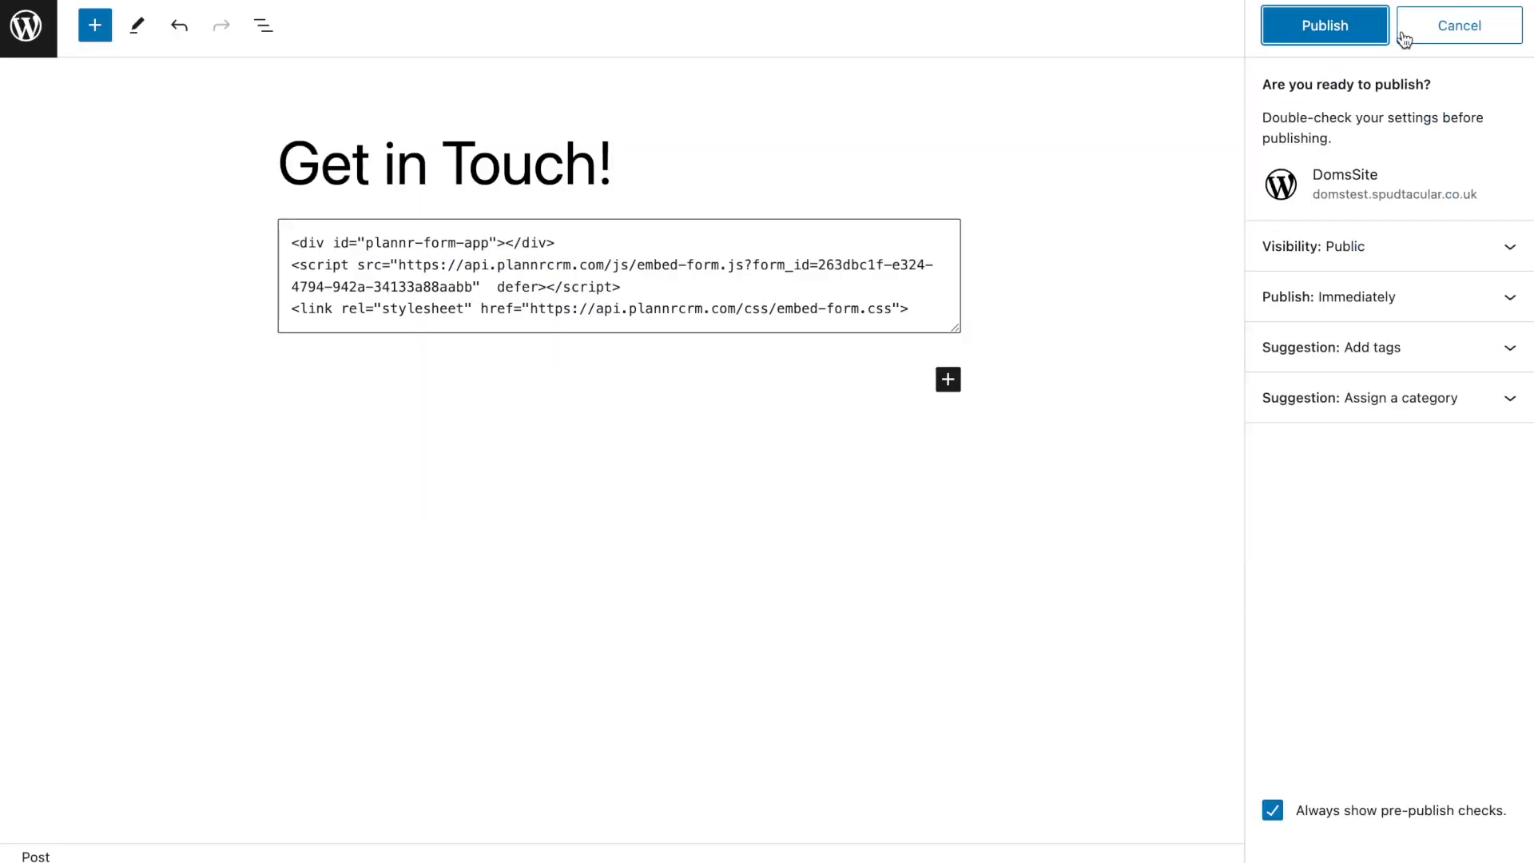
click(1334, 32)
click(200, 805)
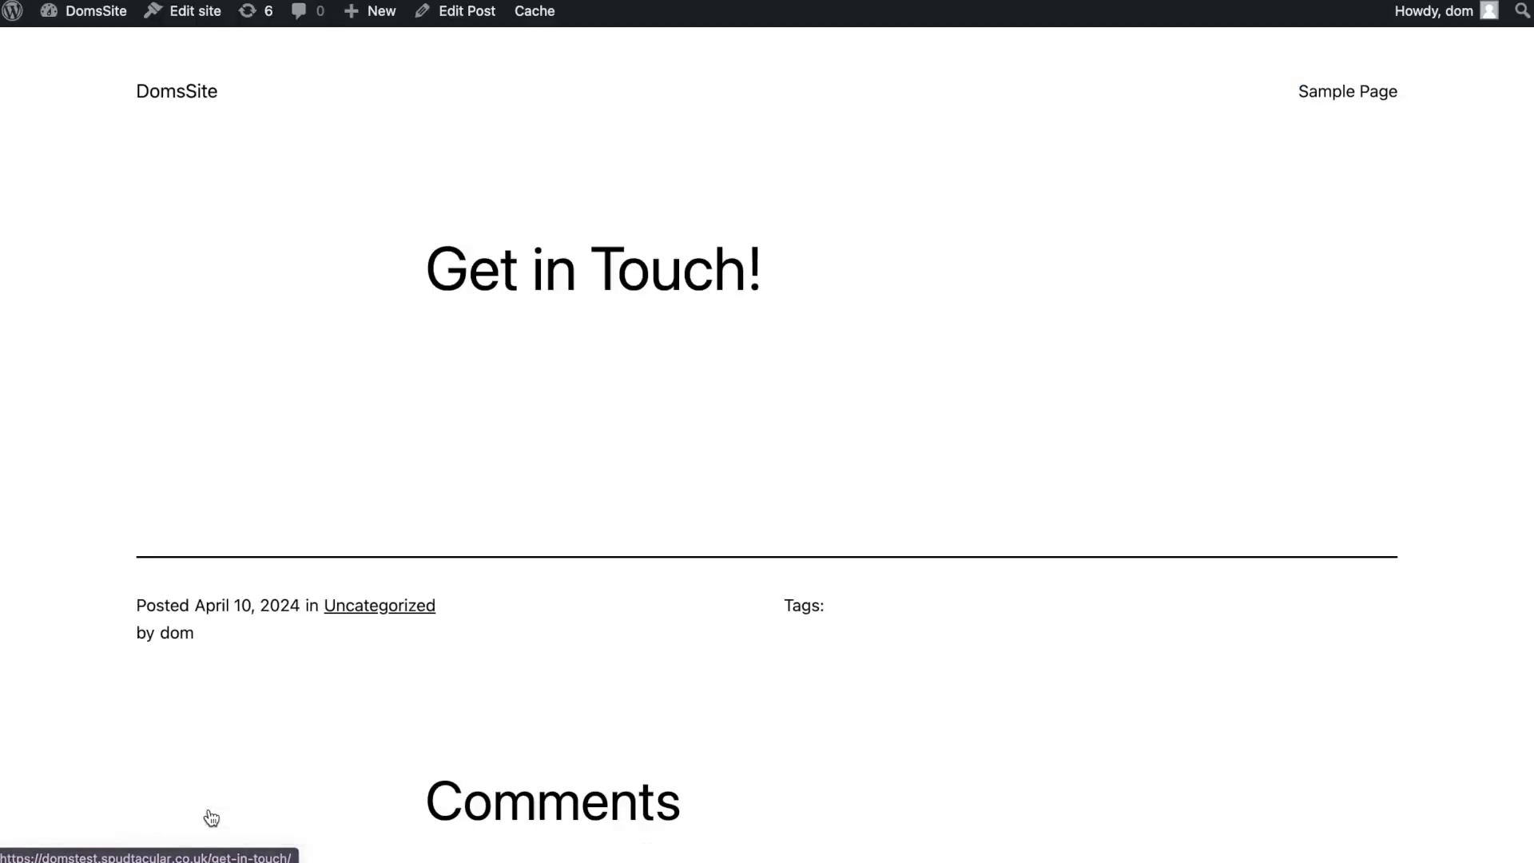
scroll(263, 727, down, 5)
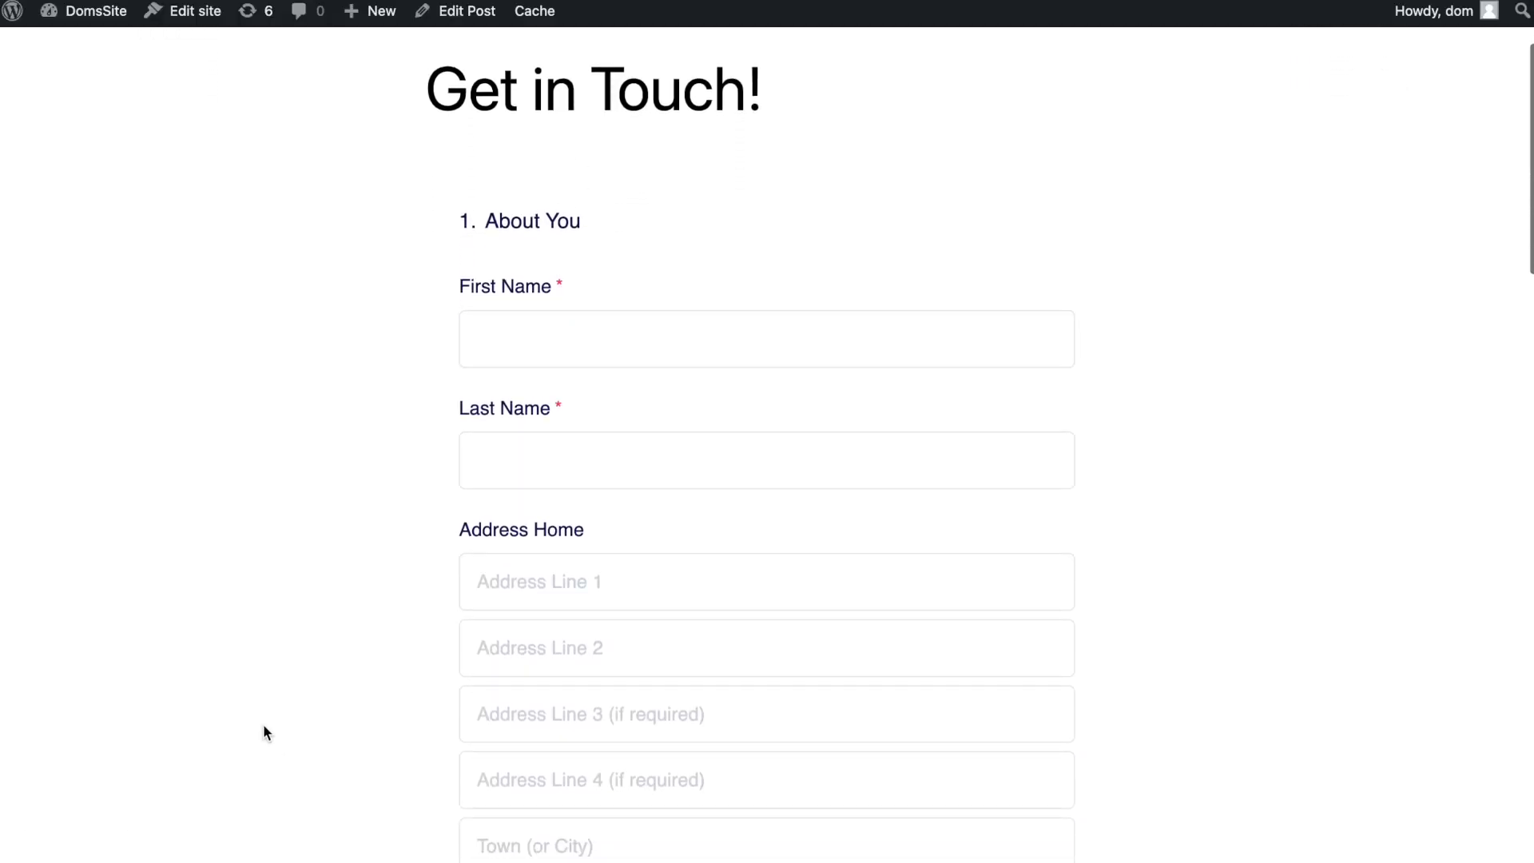
scroll(264, 727, down, 7)
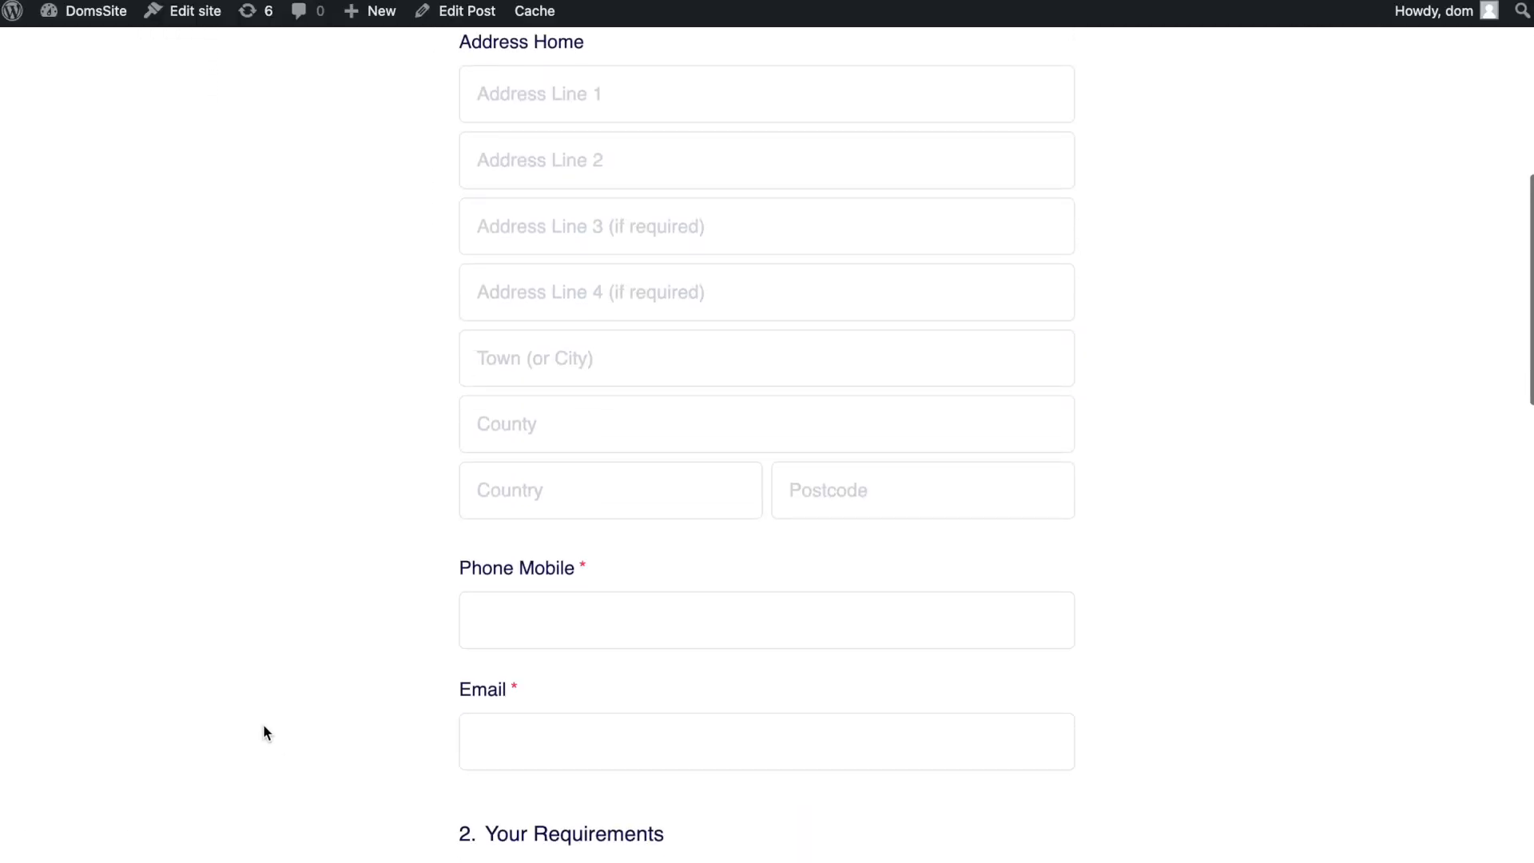
scroll(266, 732, down, 3)
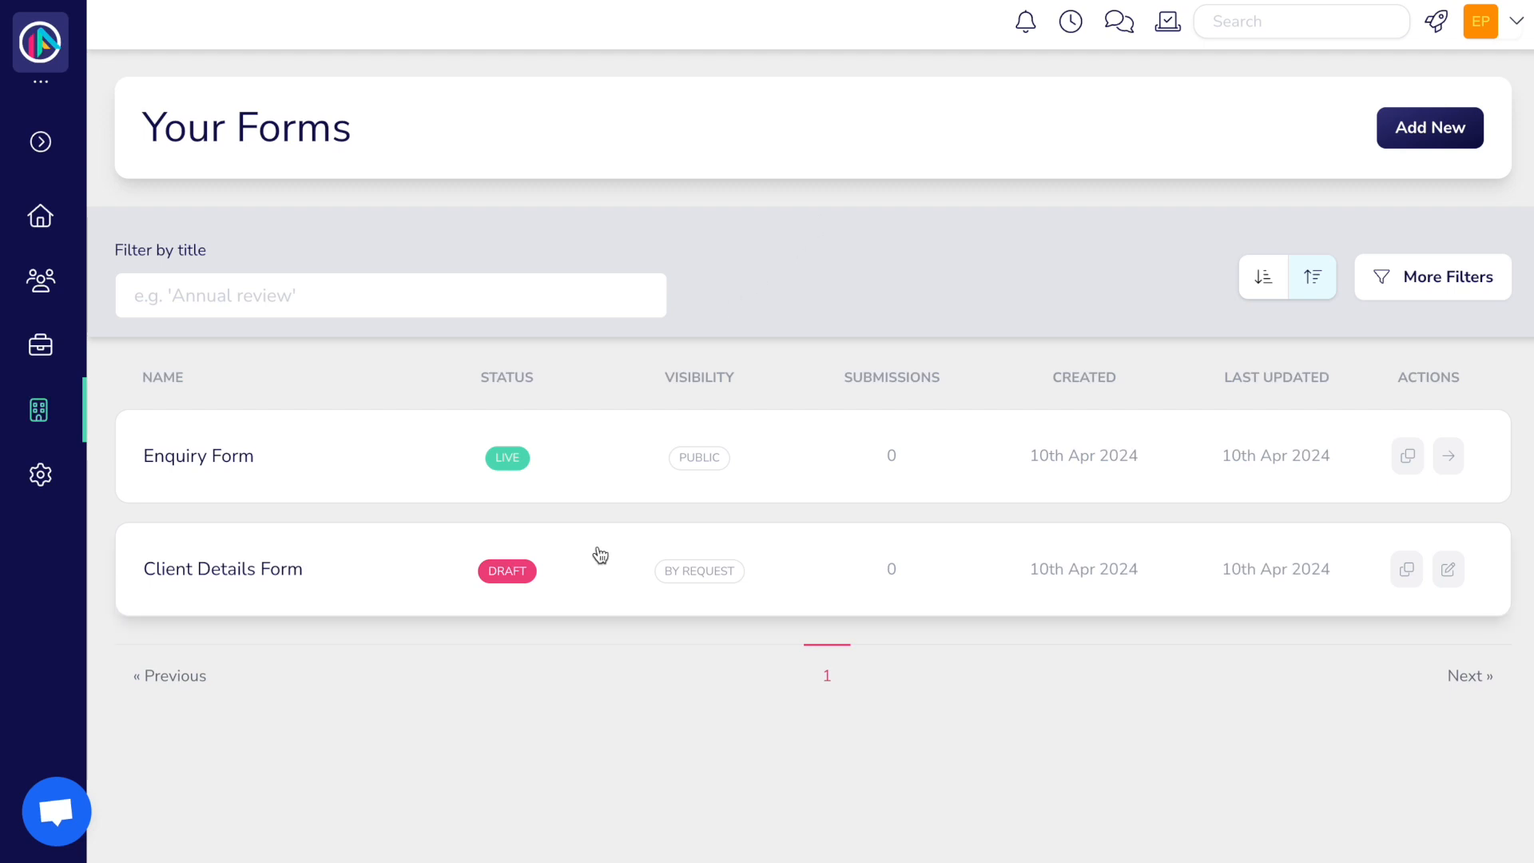
- Back in Plannr, preview the Client Details Form's Basic Details and Meeting Information sections and publish the form
click(601, 572)
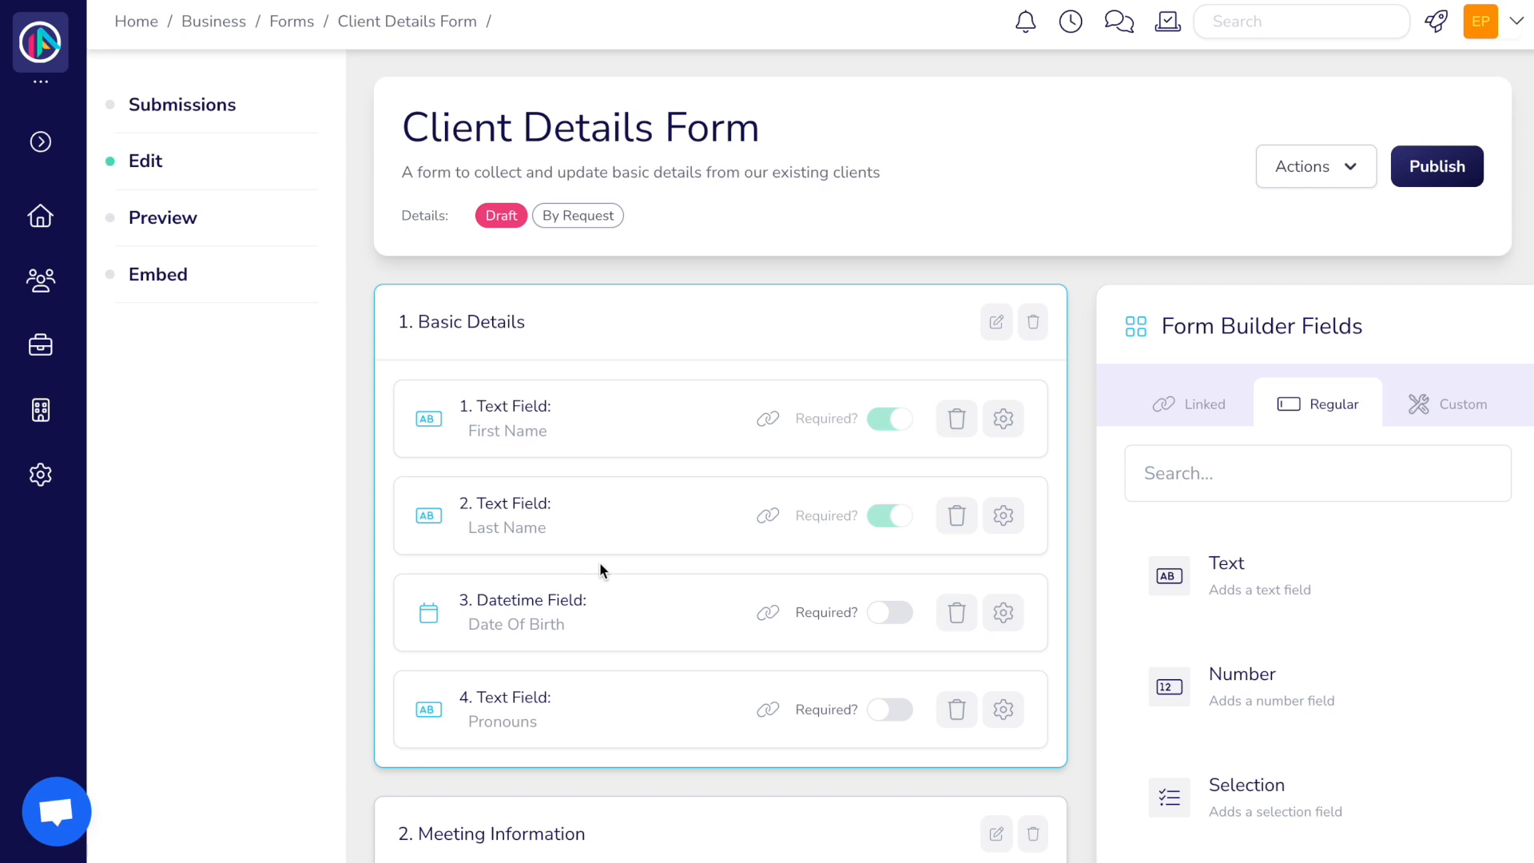
click(276, 240)
scroll(430, 500, down, 3)
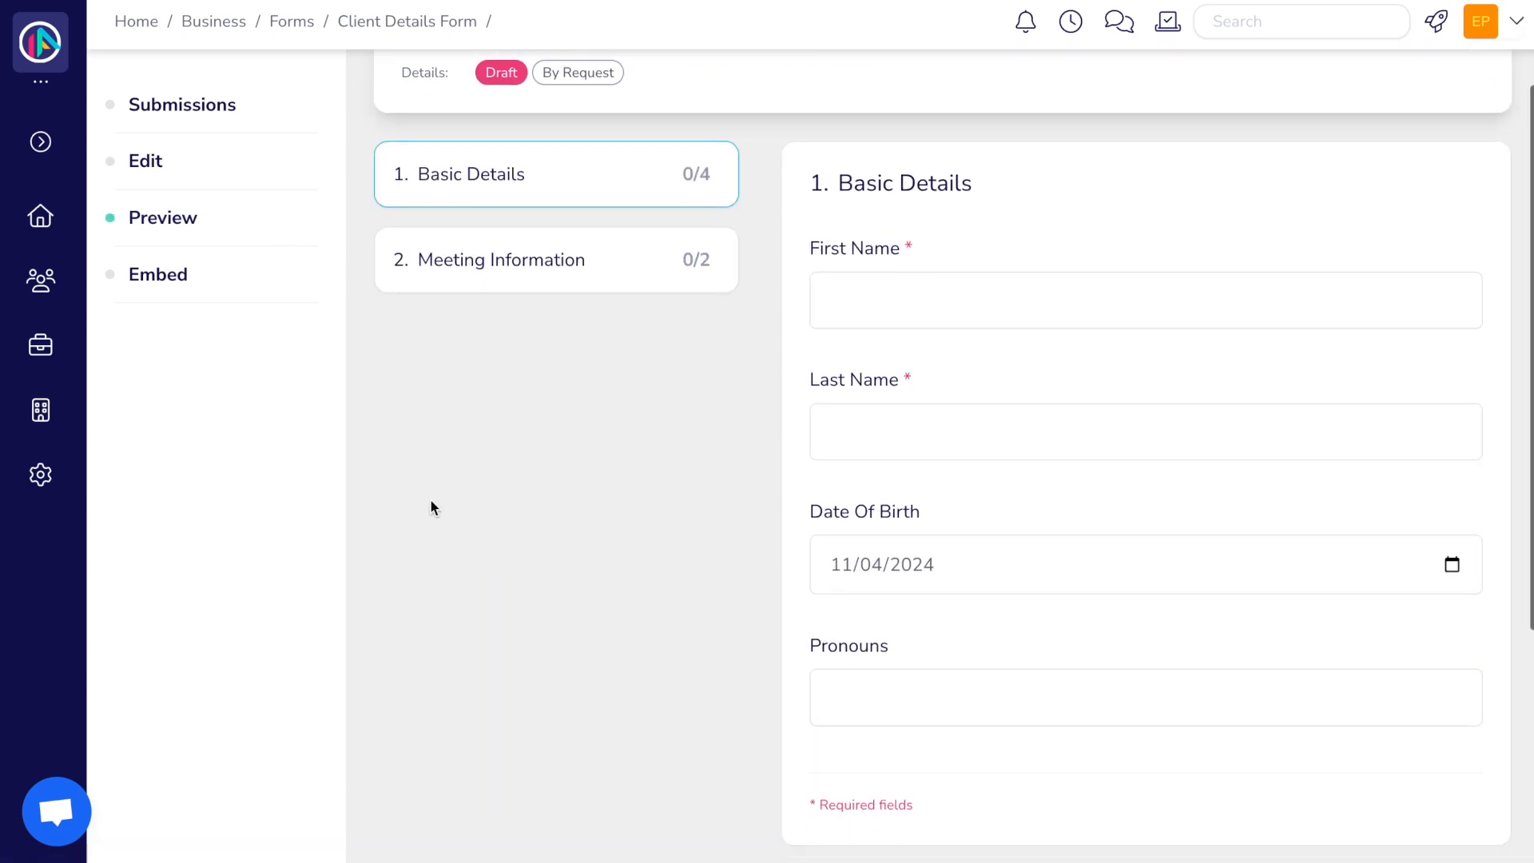
scroll(431, 507, up, 2)
click(530, 311)
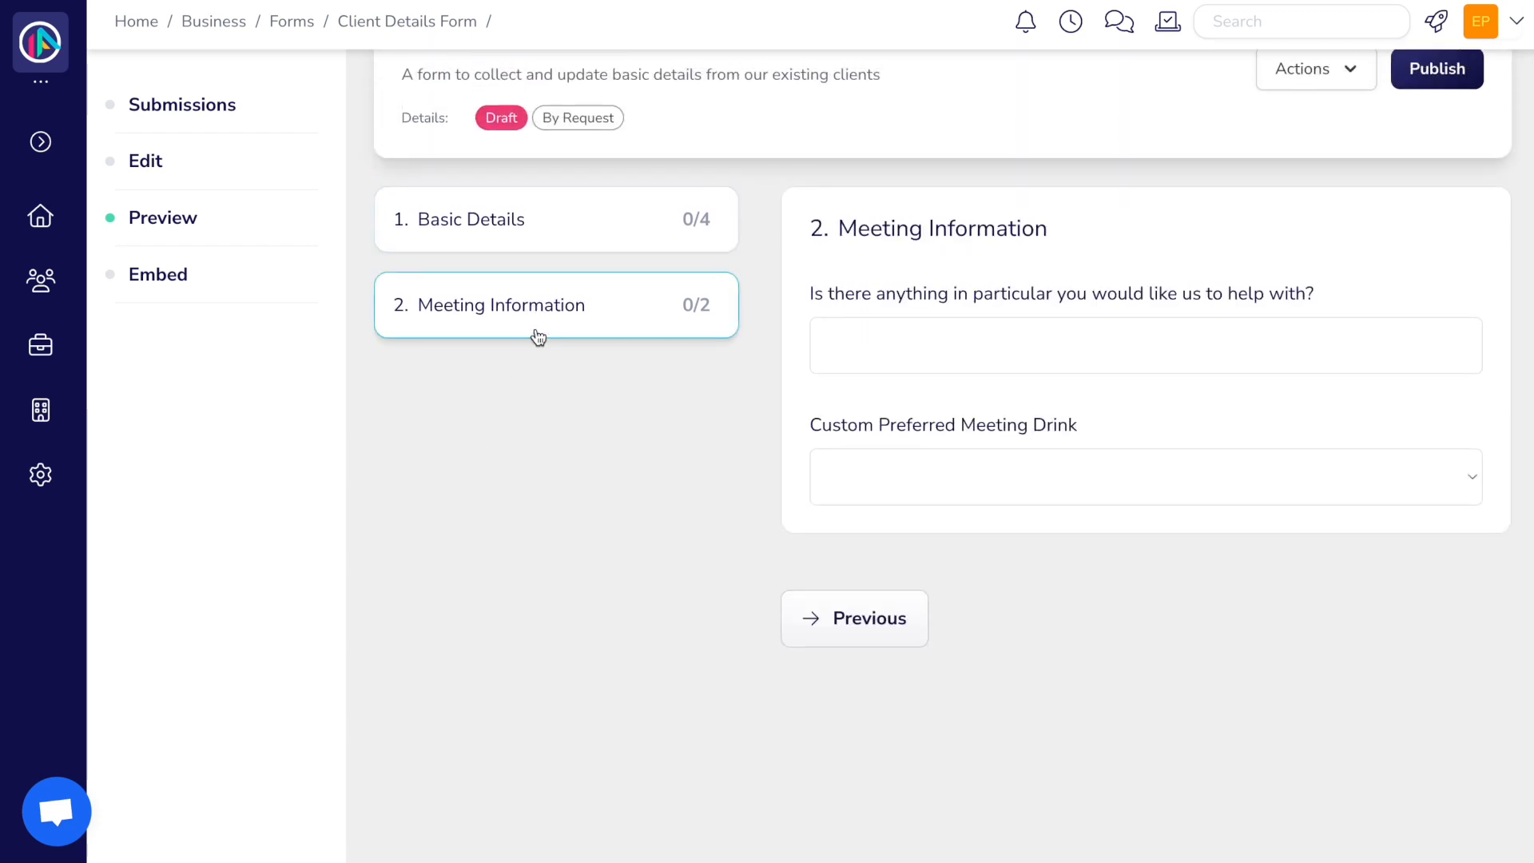
scroll(532, 487, up, 1)
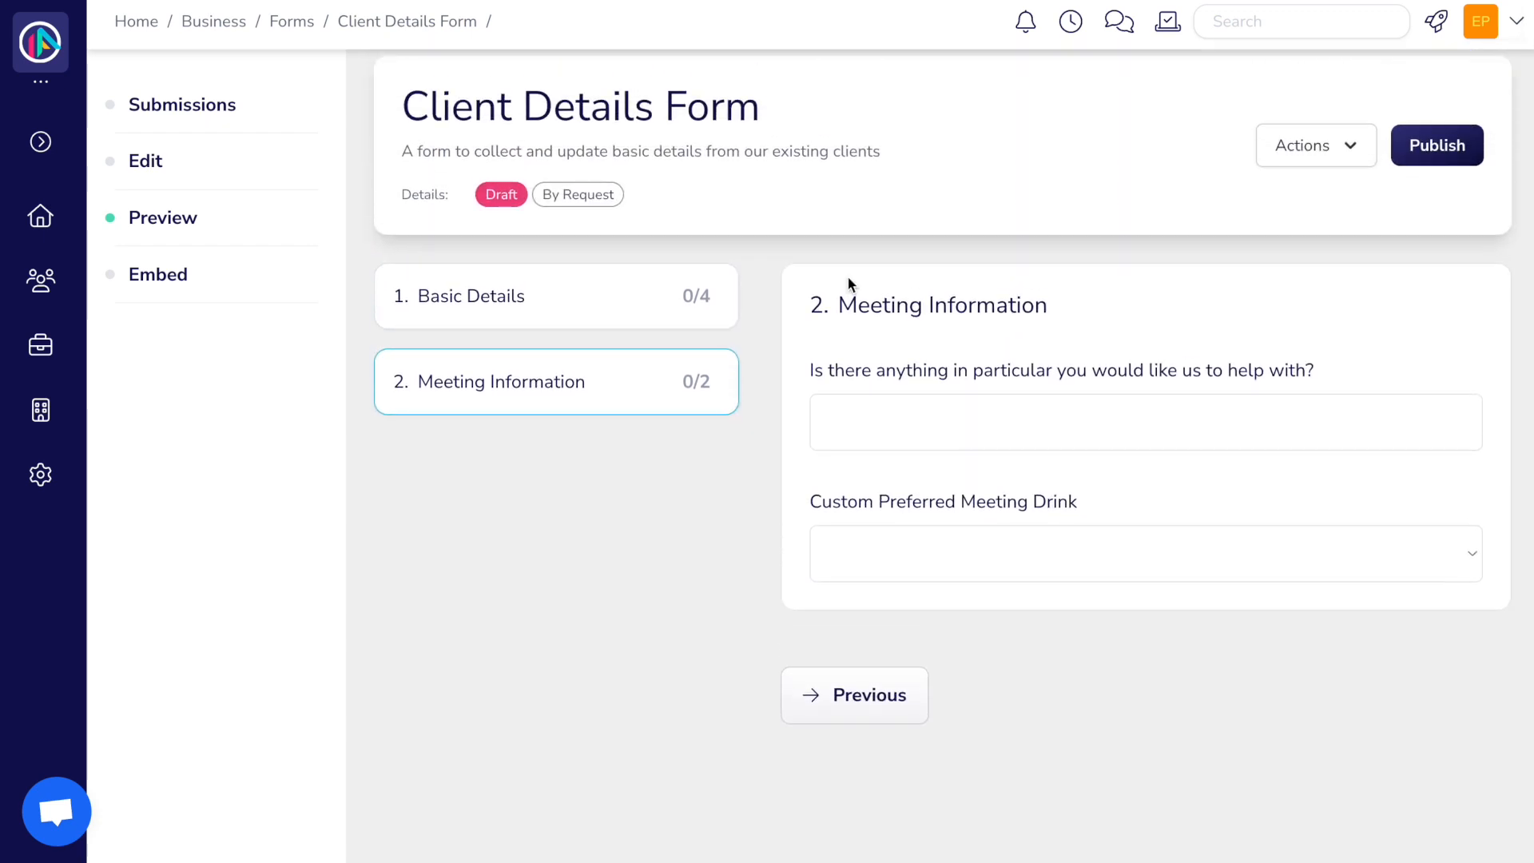
click(1418, 148)
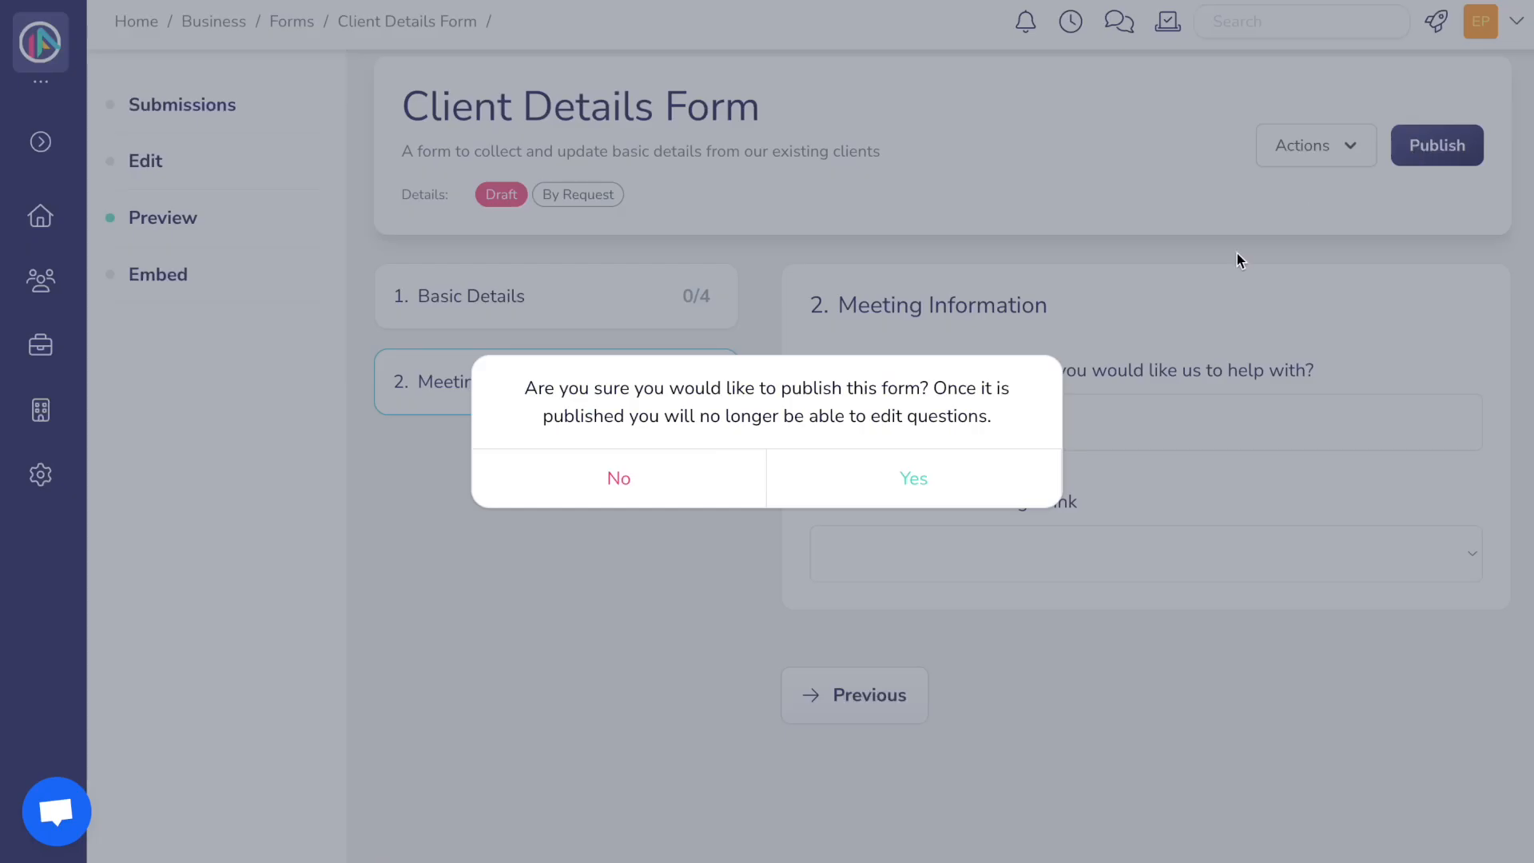
click(918, 476)
- Filter the client contacts by the name "sel" and open the matching individual's record
click(85, 286)
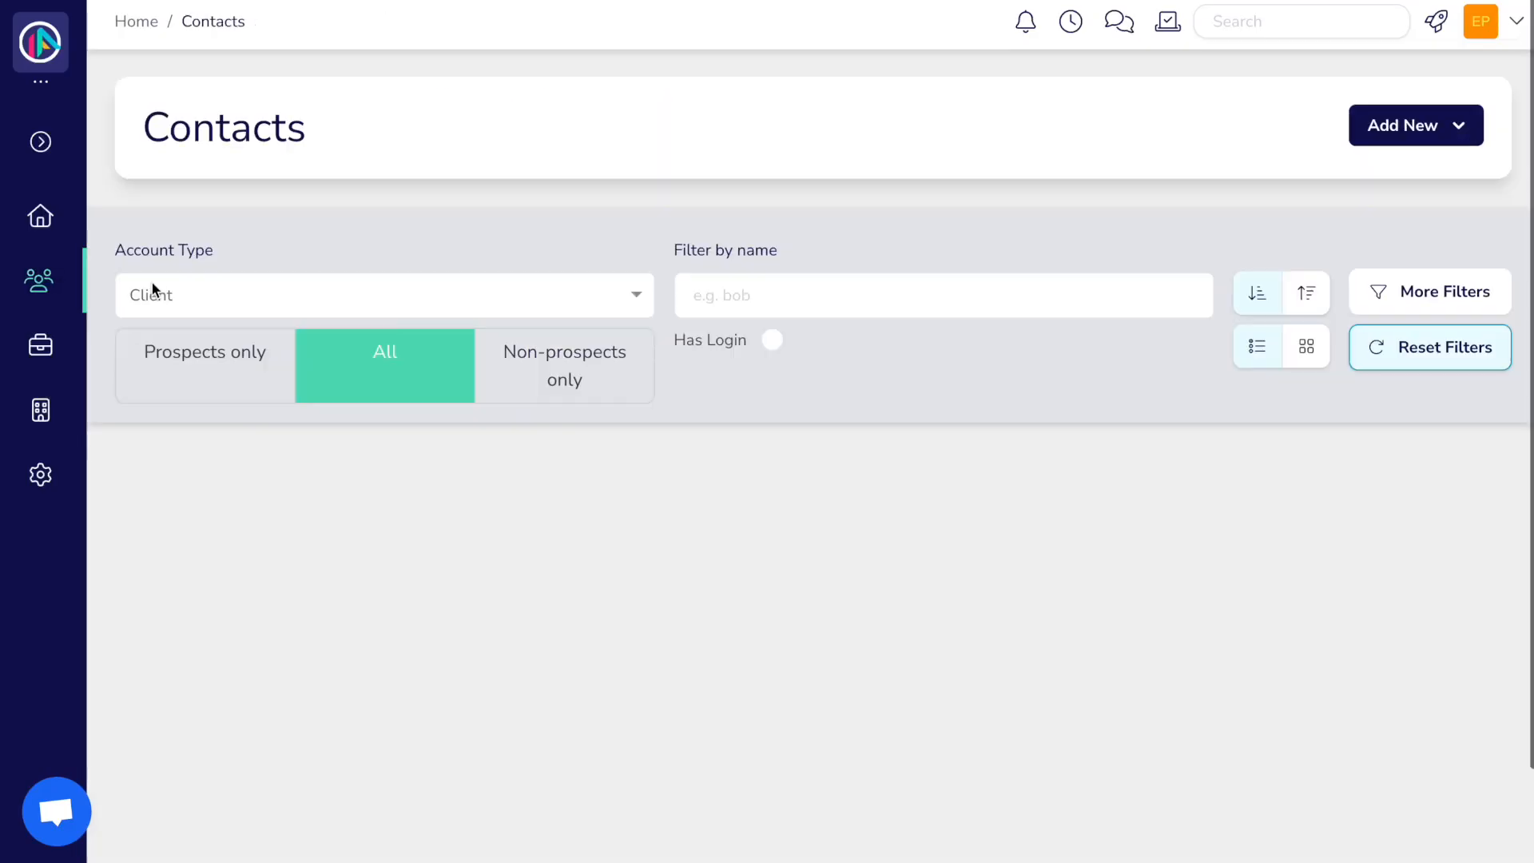
click(743, 289)
text(sel)
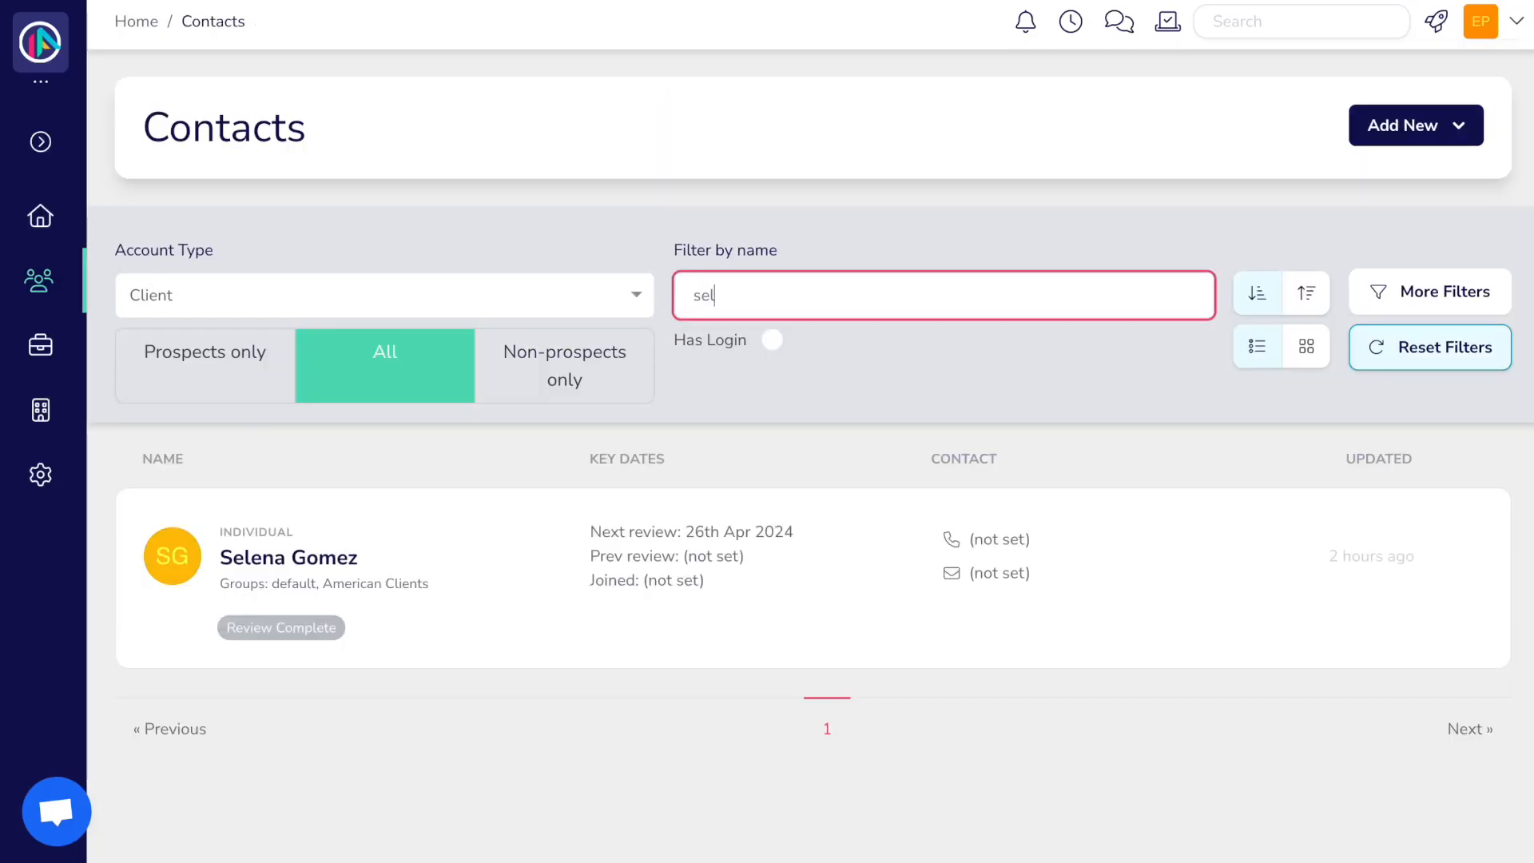
click(644, 595)
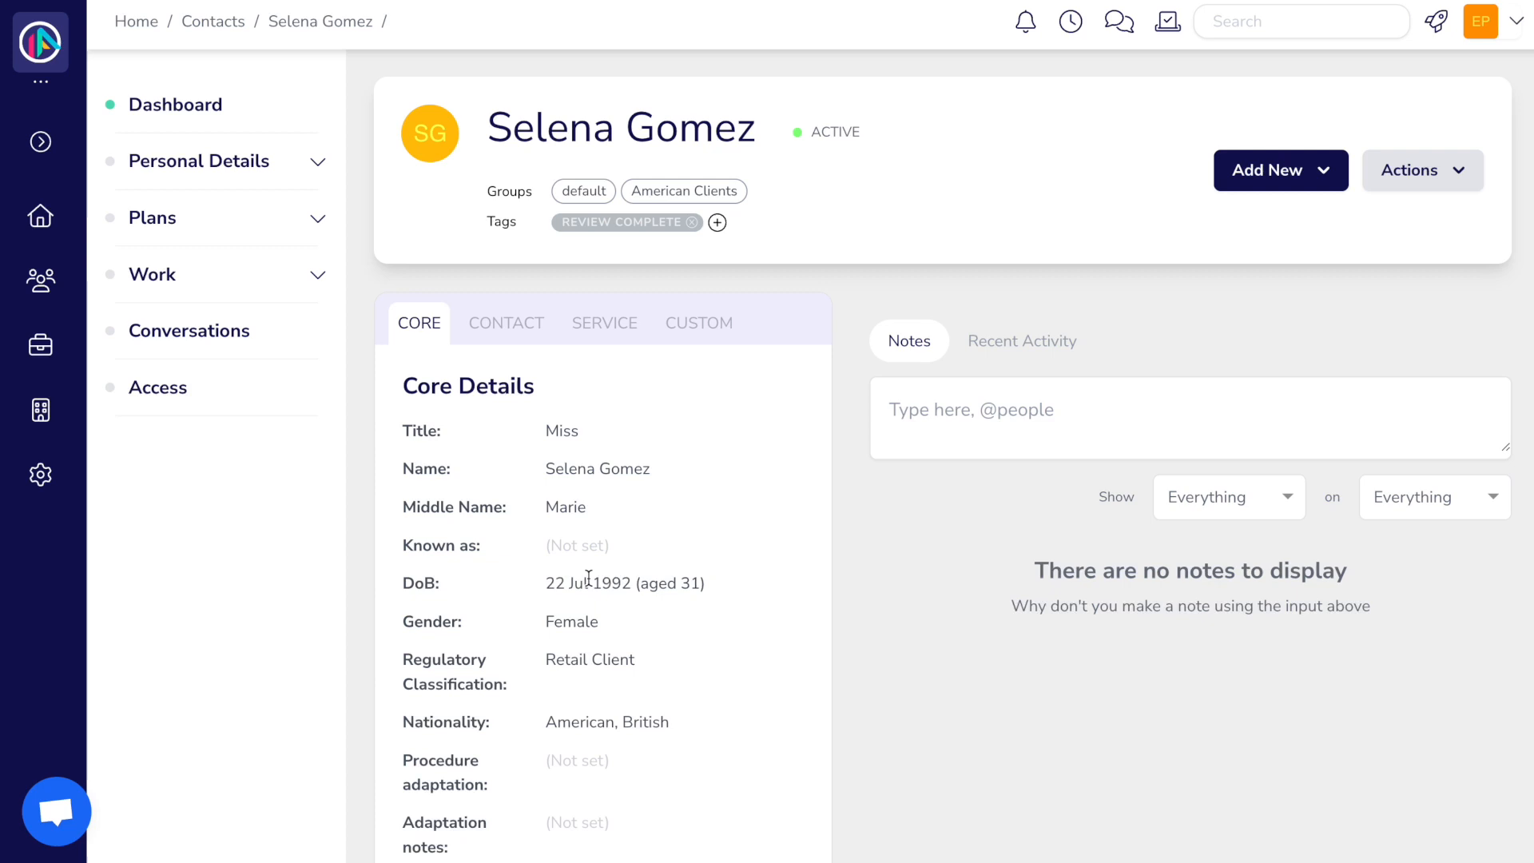
- Send the client a new form request for the Client Details Form, keeping the prefilled invitation text
click(1219, 180)
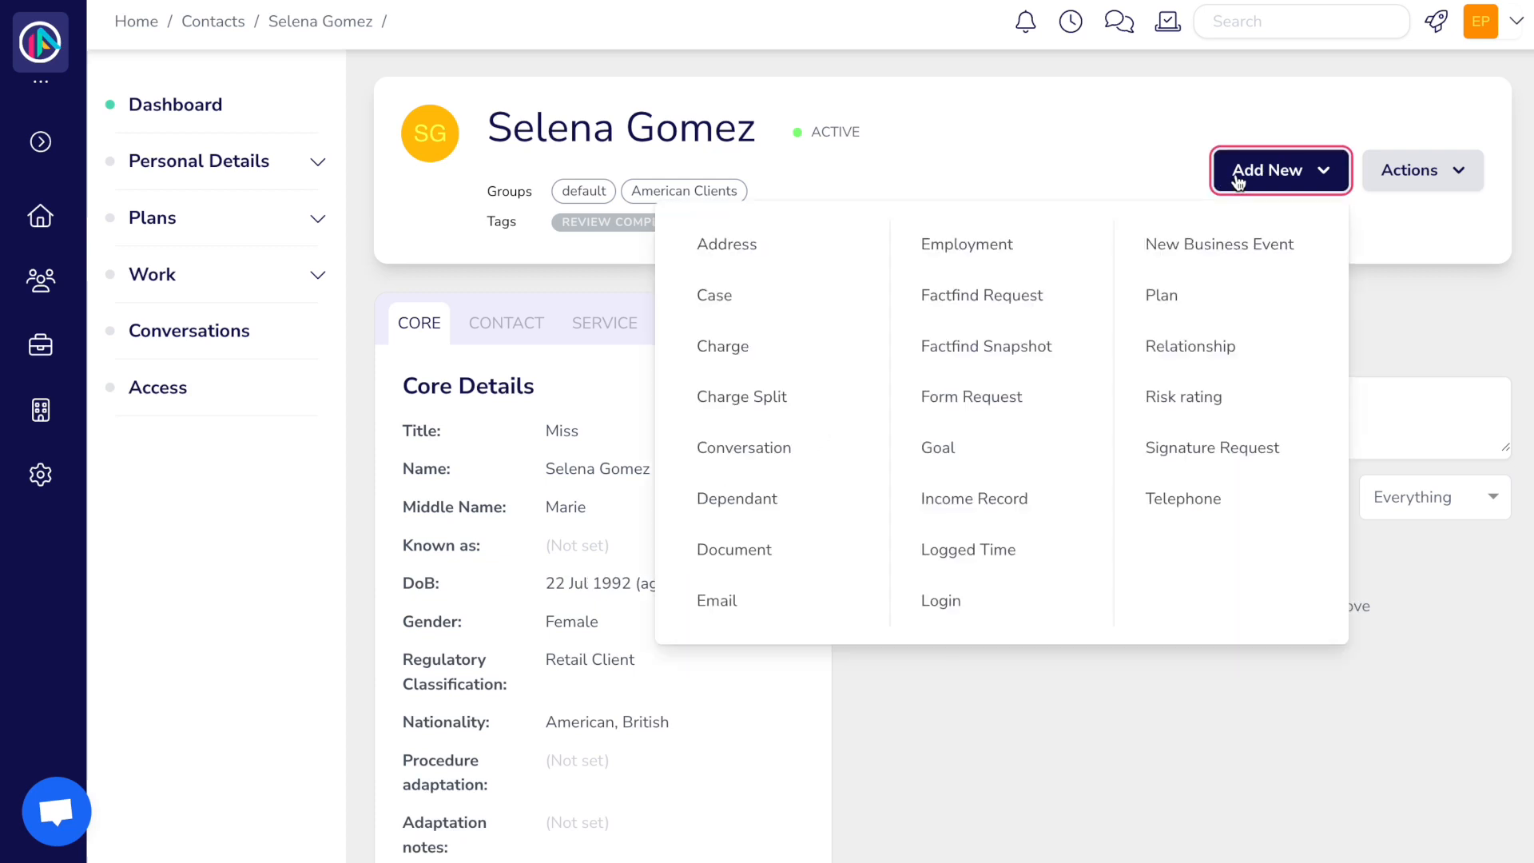
click(1014, 406)
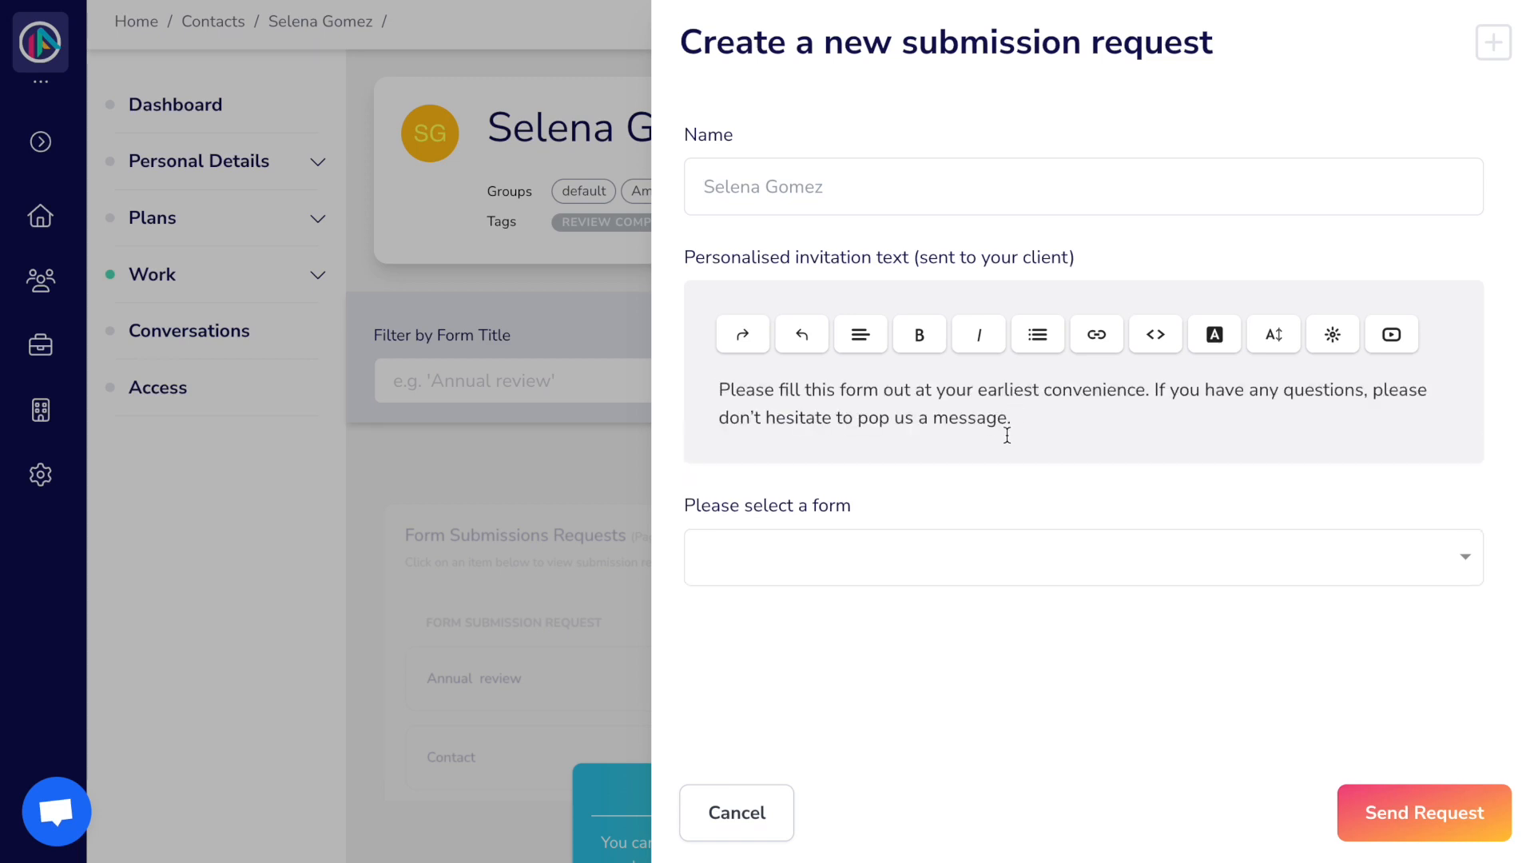
click(965, 572)
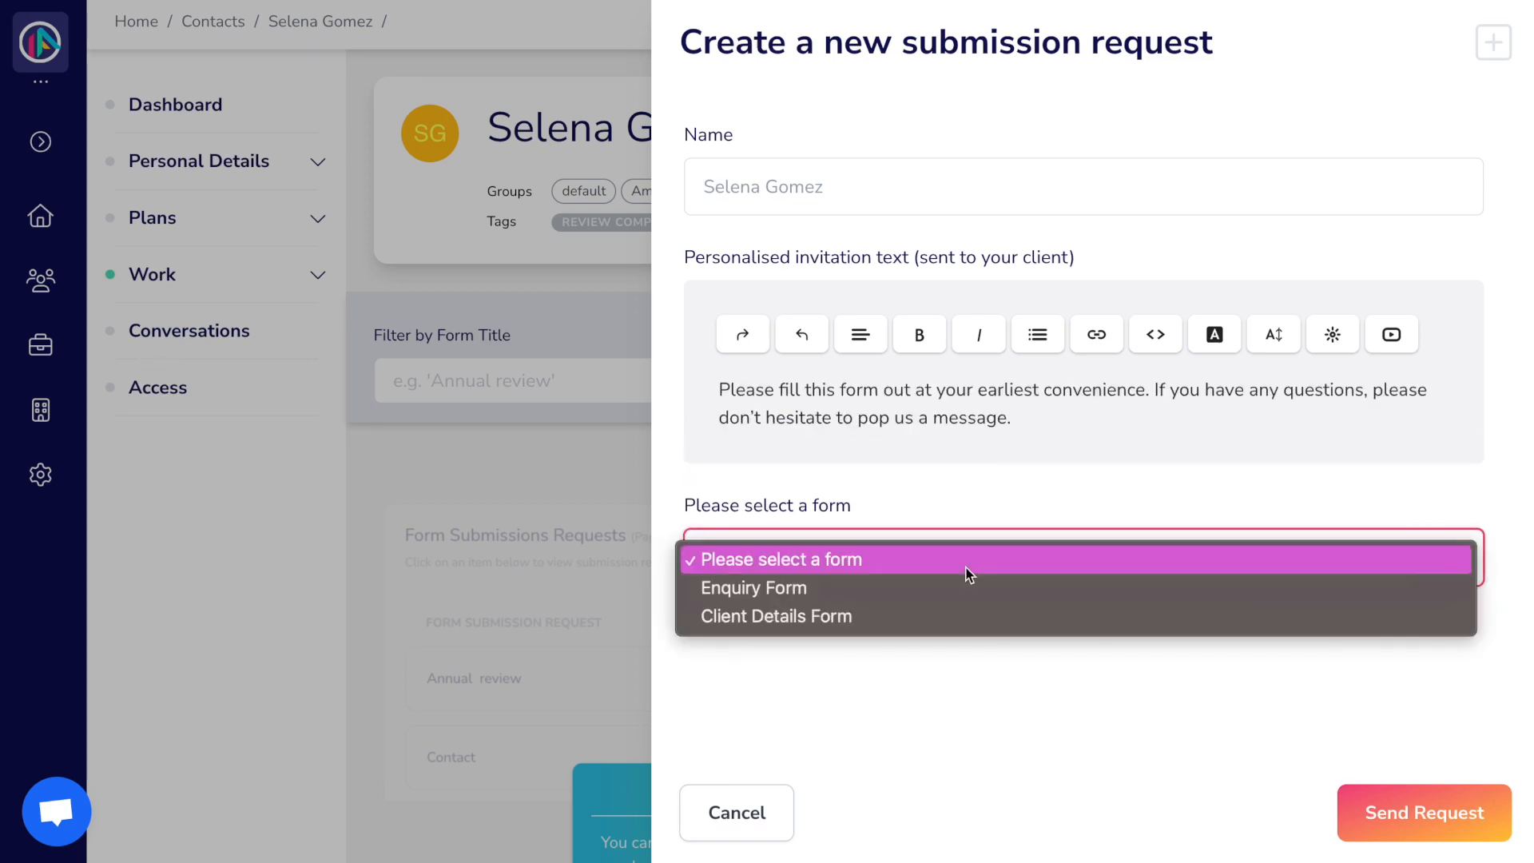
click(944, 615)
click(1422, 831)
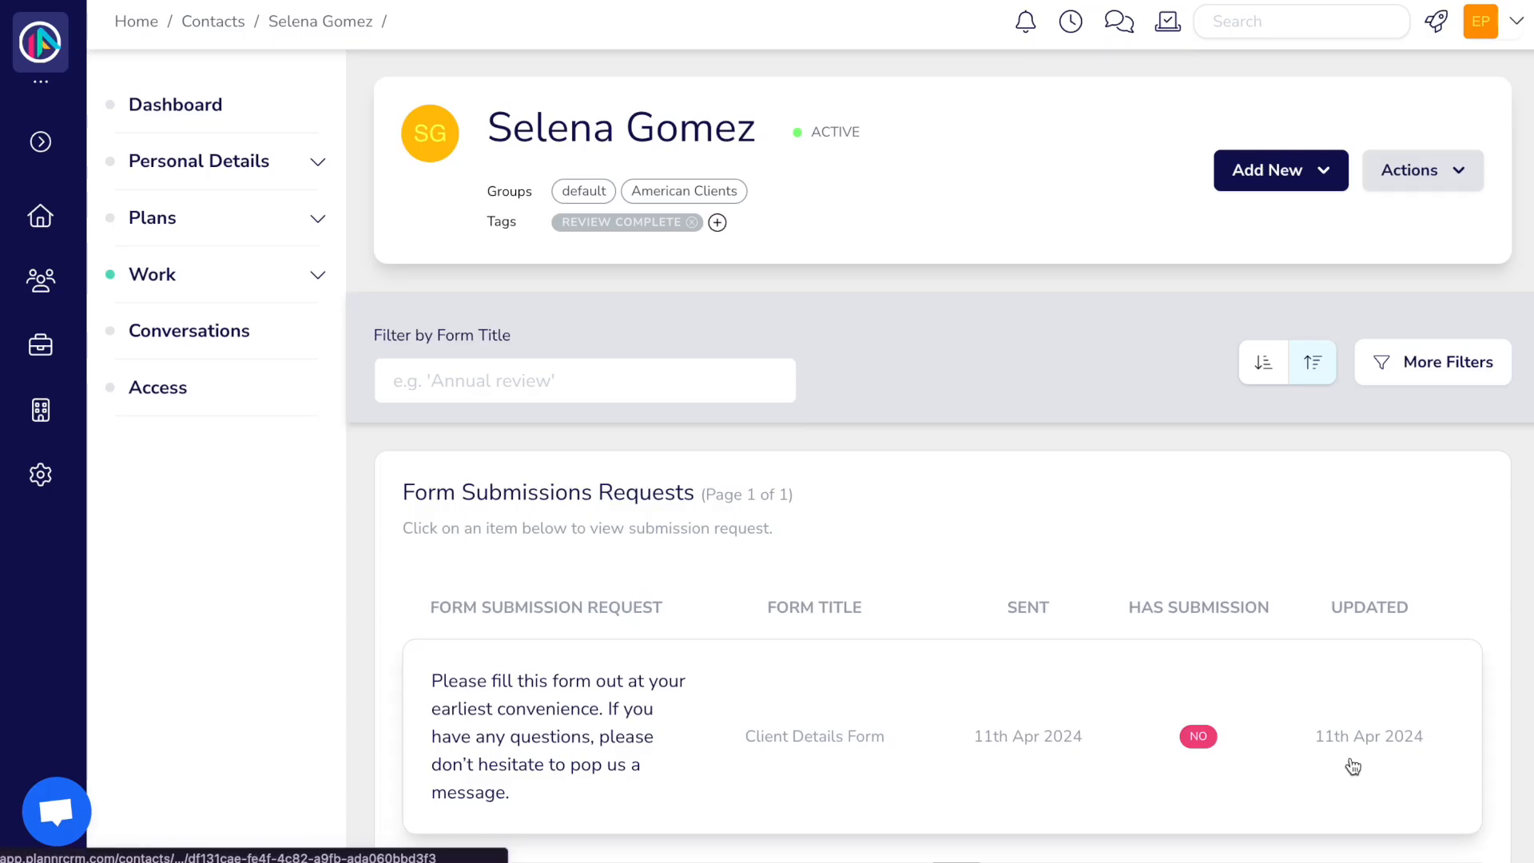
scroll(1352, 767, down, 2)
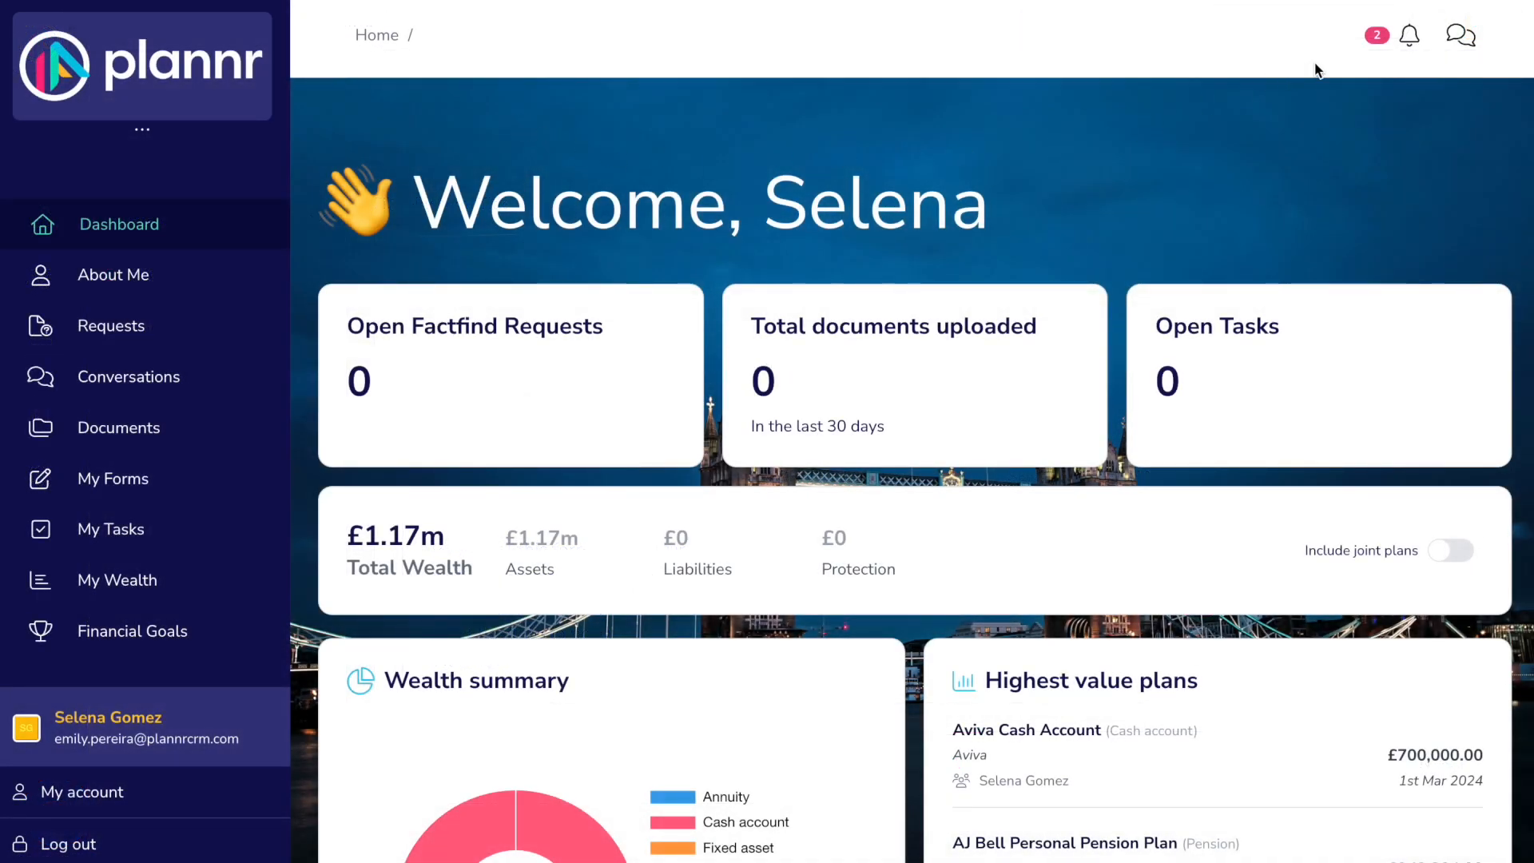
- In the client portal, view the notification requesting completion of the Client Details Form
click(1407, 38)
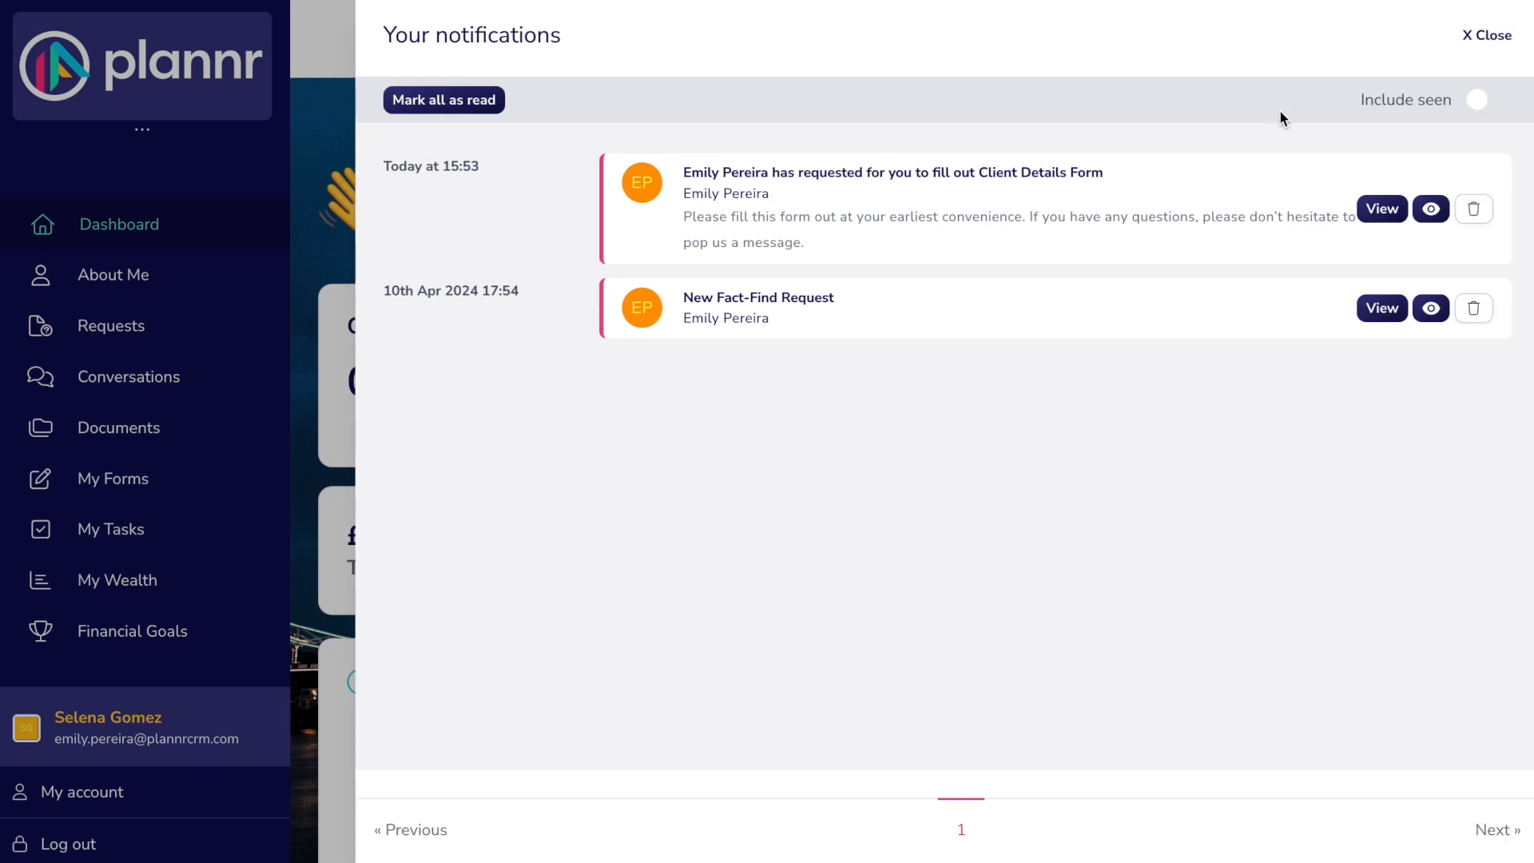
click(1382, 208)
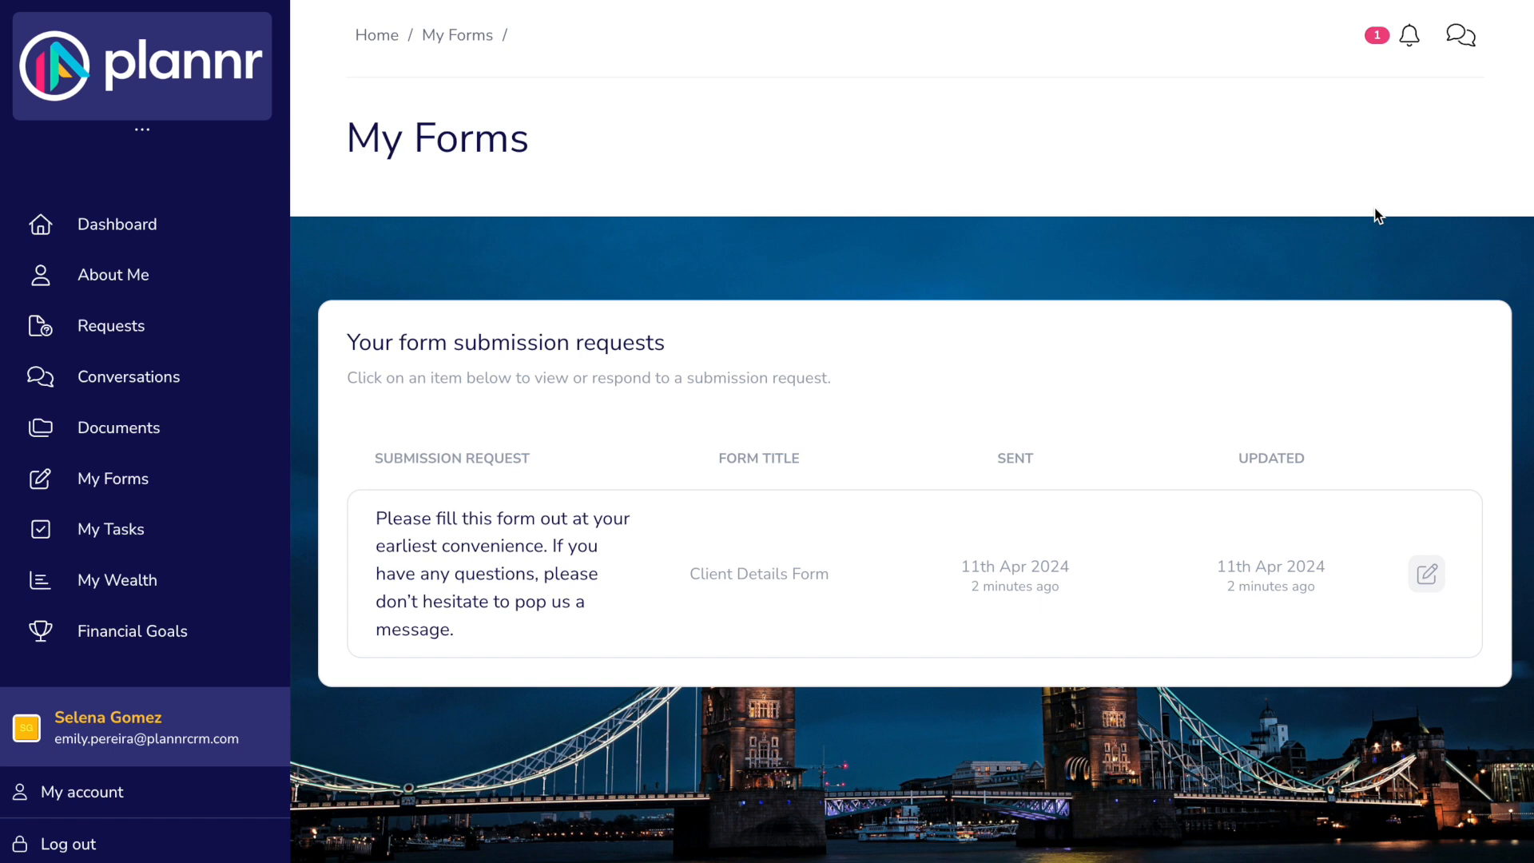
- Open the requested Client Details Form, enter she/her as the pronouns in Basic Details and save the progress
click(1427, 574)
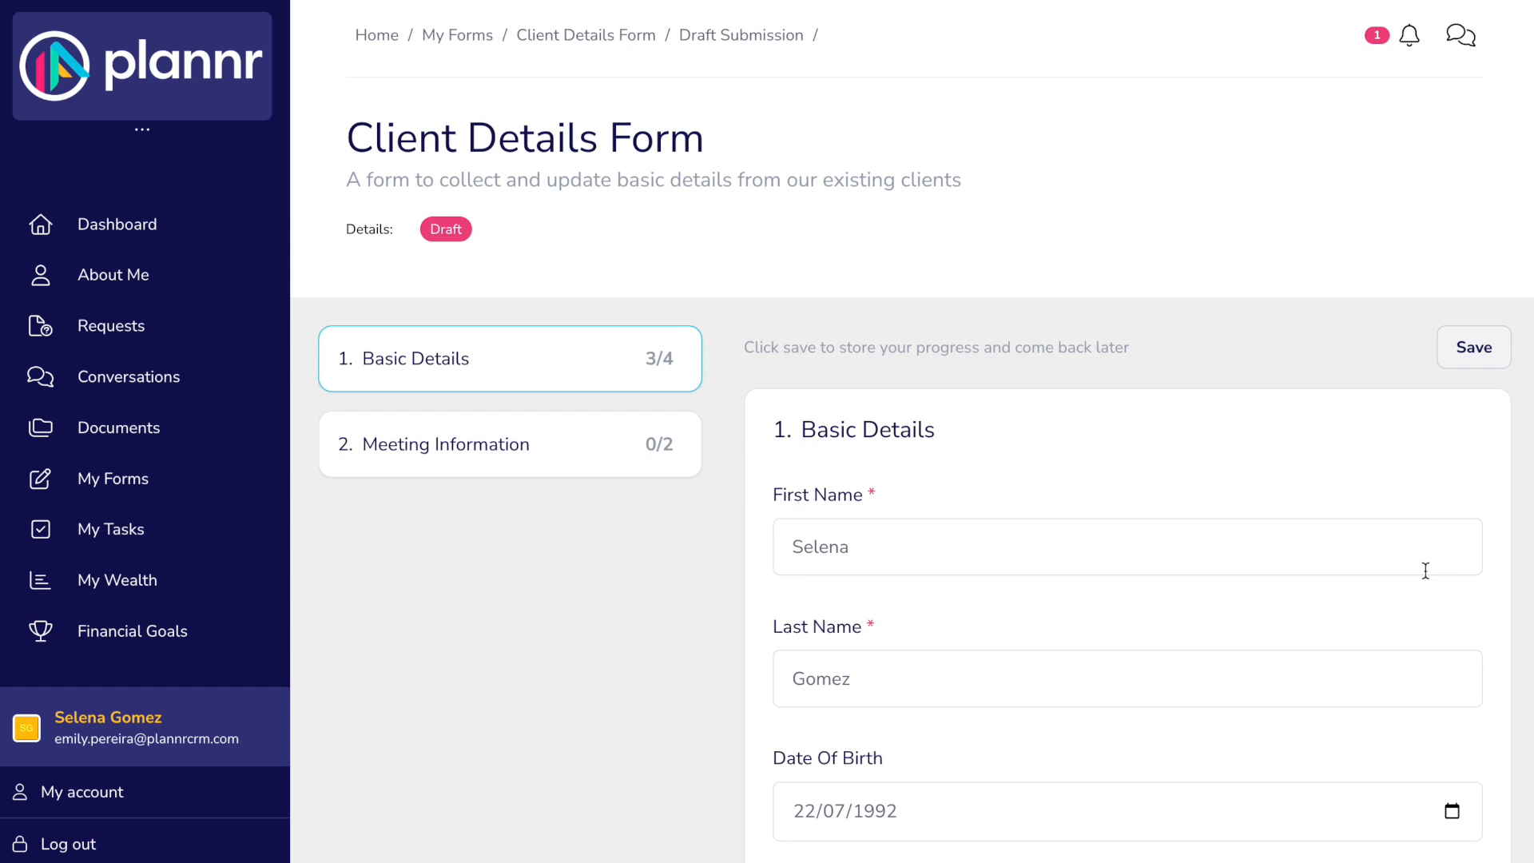
scroll(1298, 584, down, 1)
scroll(1297, 576, down, 3)
click(1205, 681)
text(she/her)
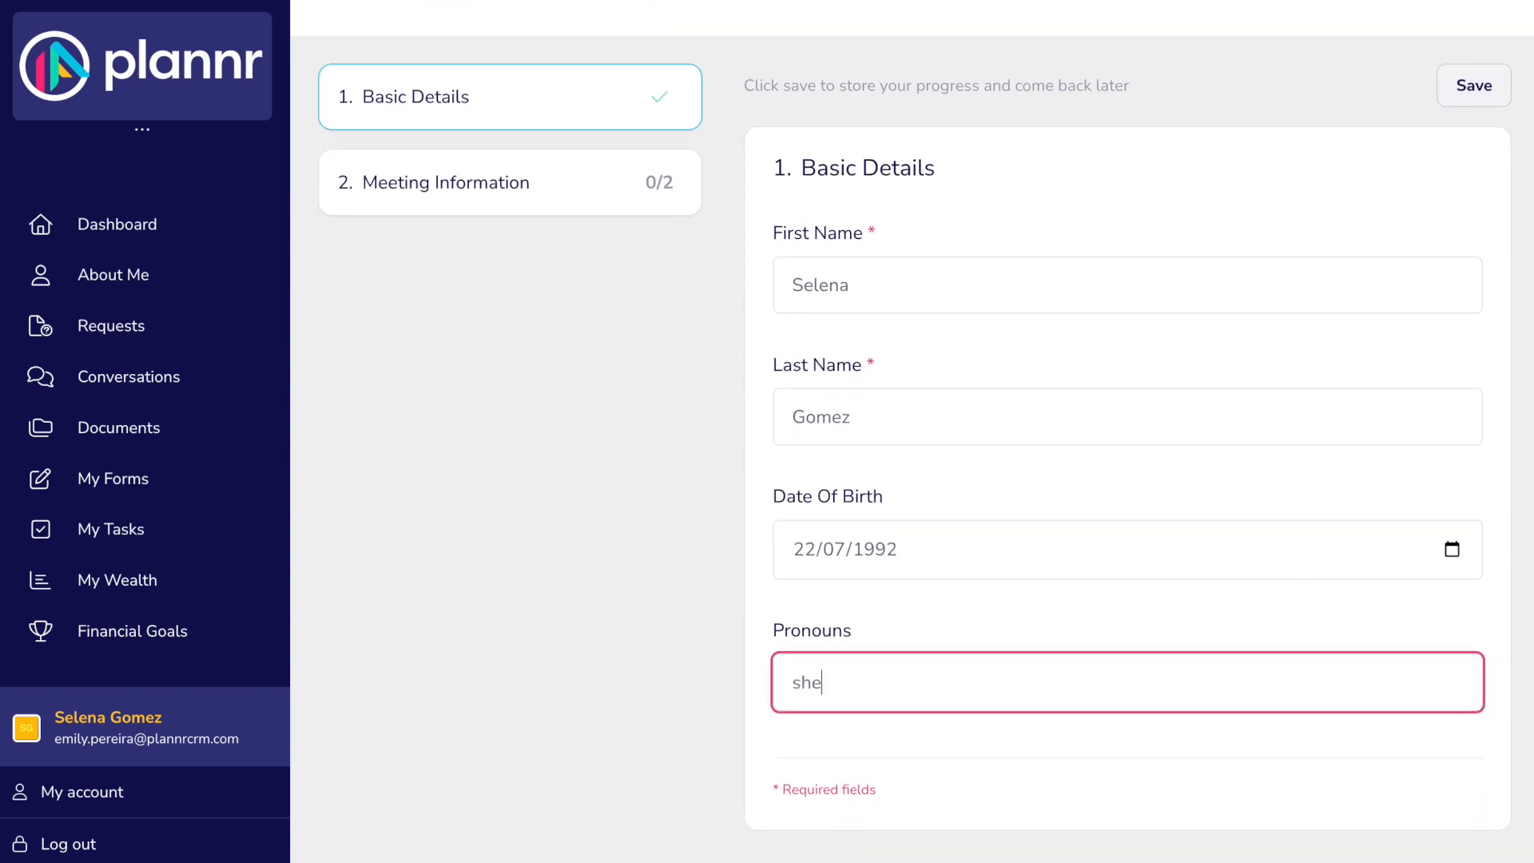
click(1463, 101)
- In Meeting Information, choose Coffee as the preferred meeting drink, enter Mortgages as the help topic, then save and submit the form
click(616, 192)
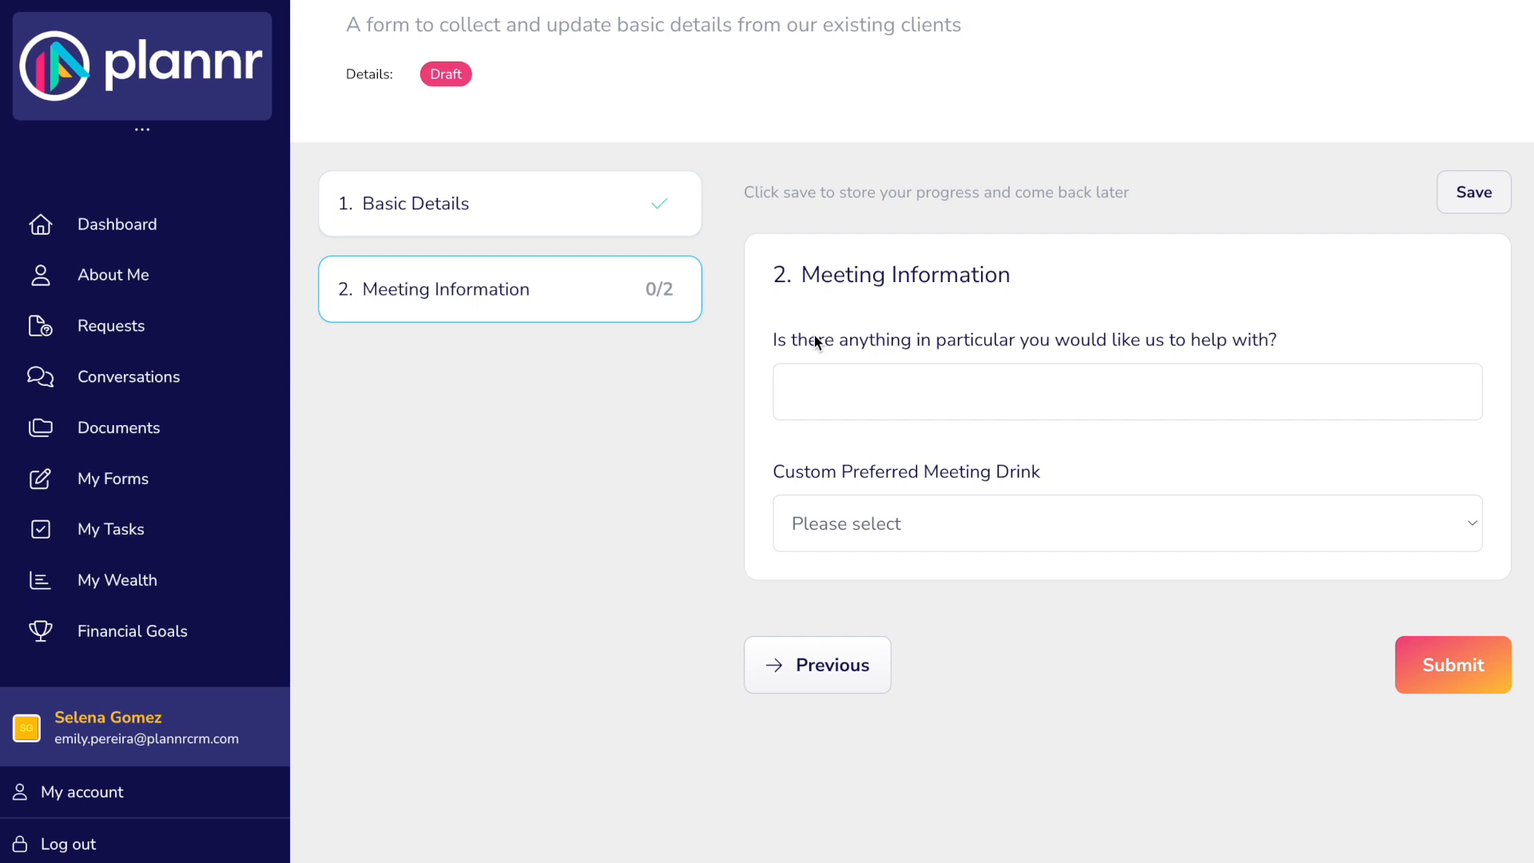
click(827, 521)
click(821, 559)
click(860, 380)
text(Mortgages)
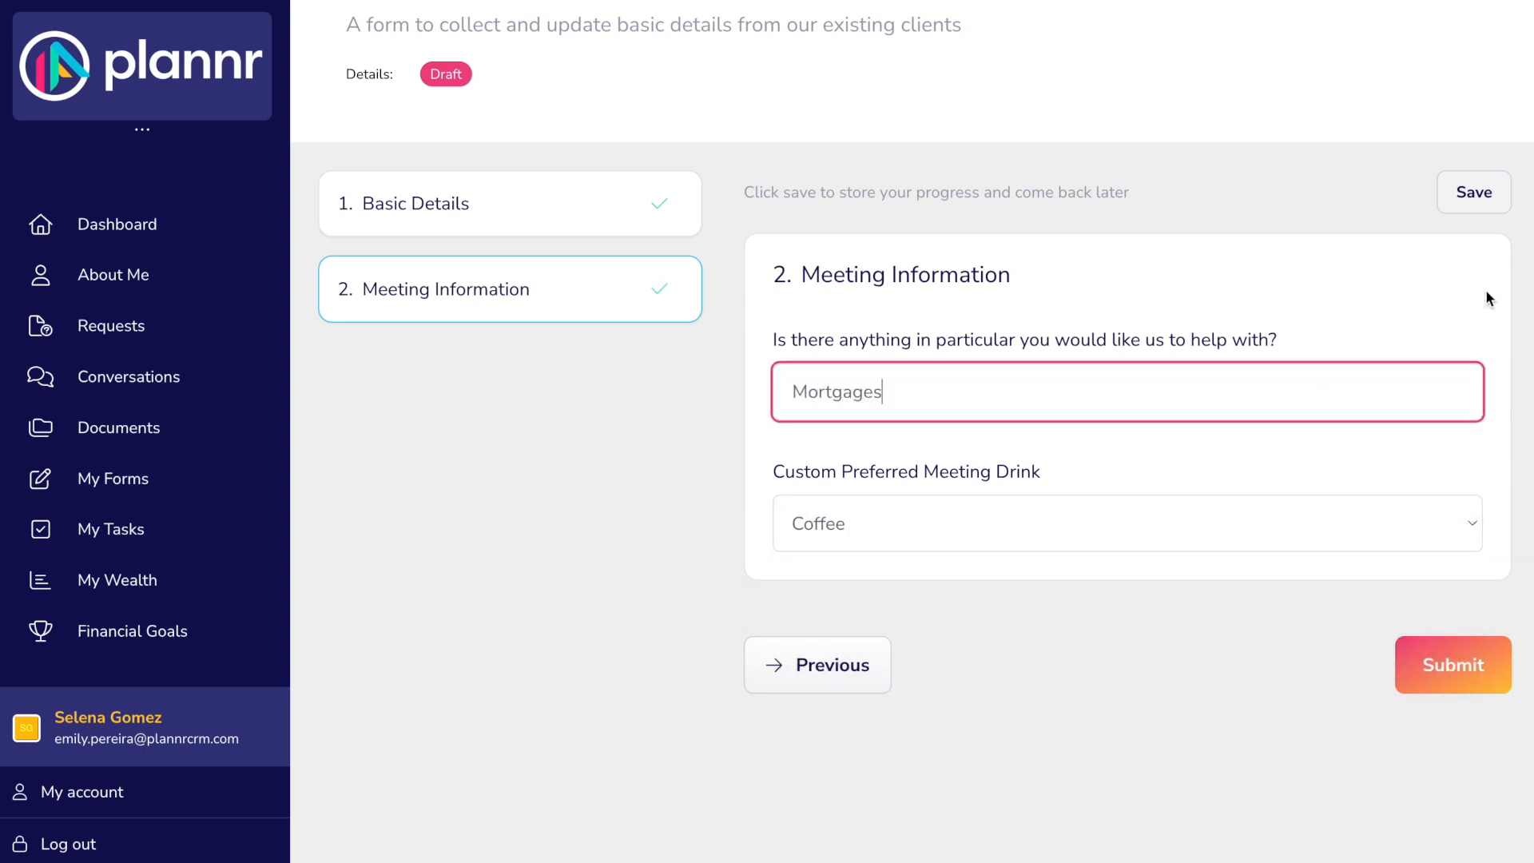
click(1478, 203)
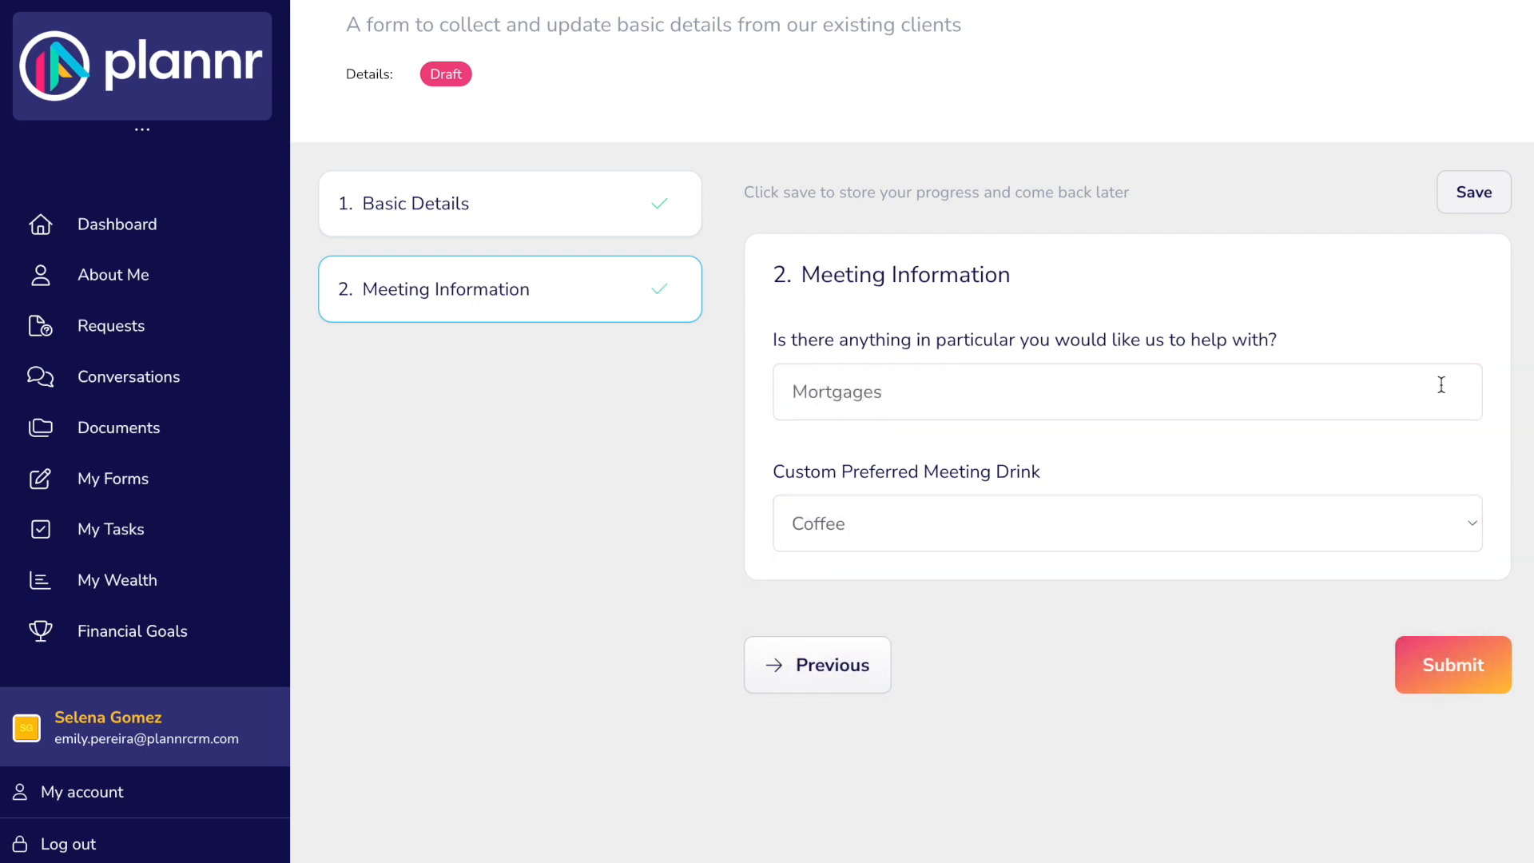
click(1442, 663)
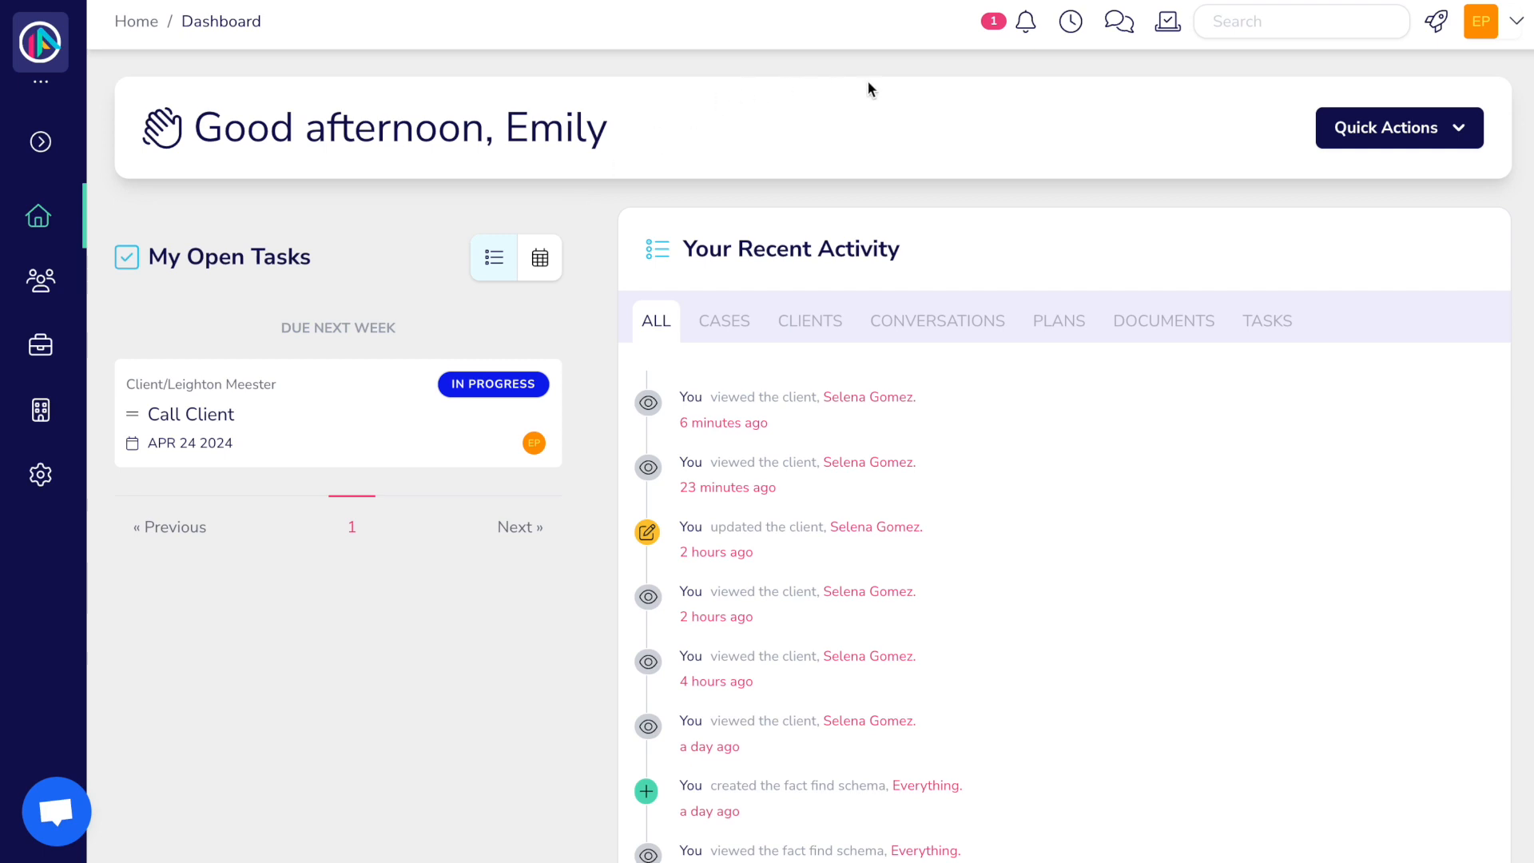
- Back in the Plannr adviser account, open the submission from the form completion notification and review the client's answers
click(1025, 26)
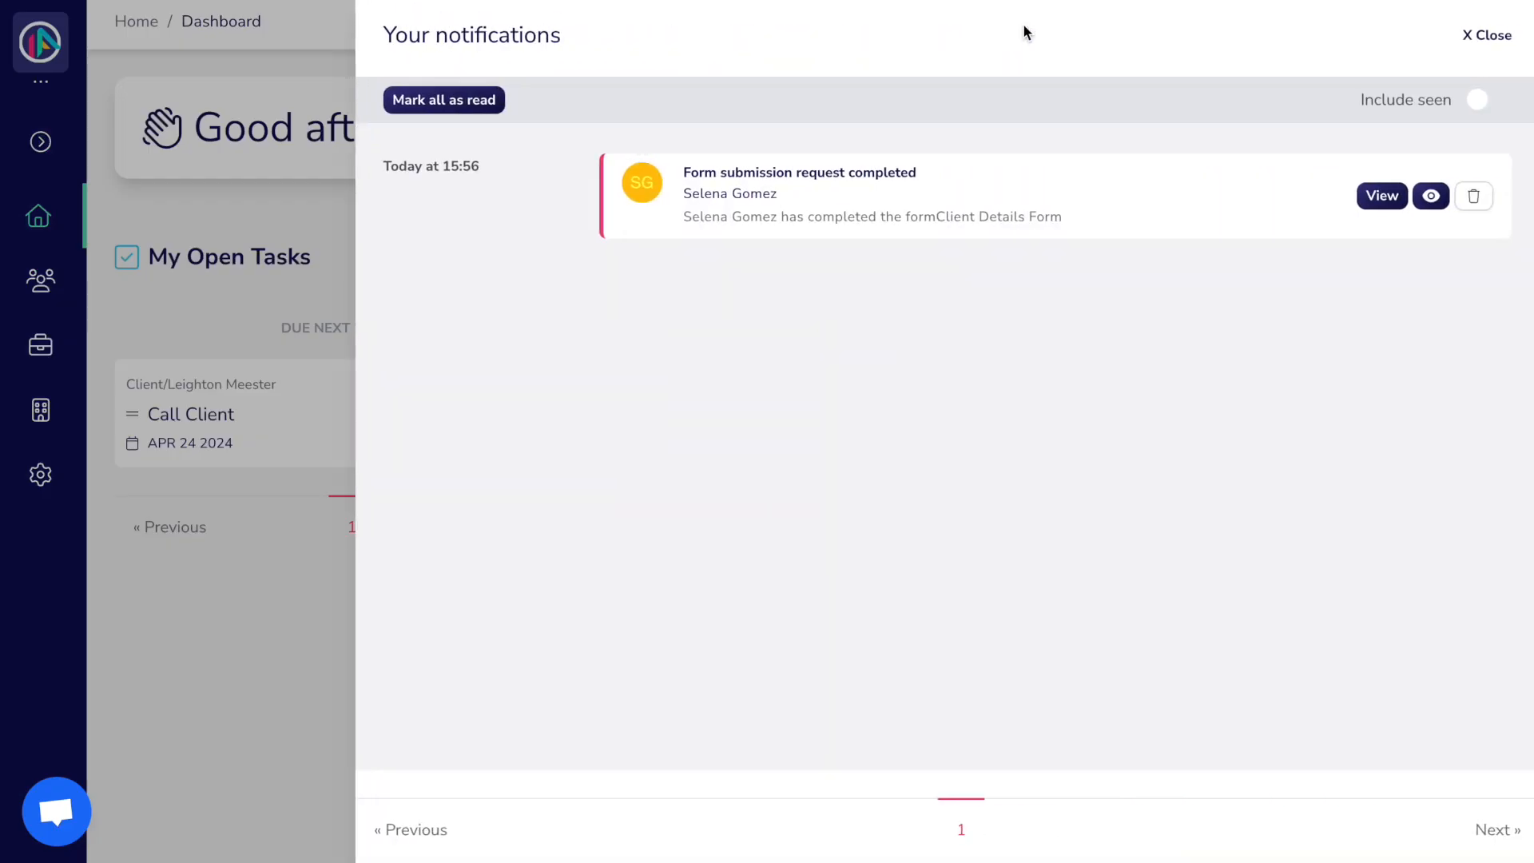
click(1377, 198)
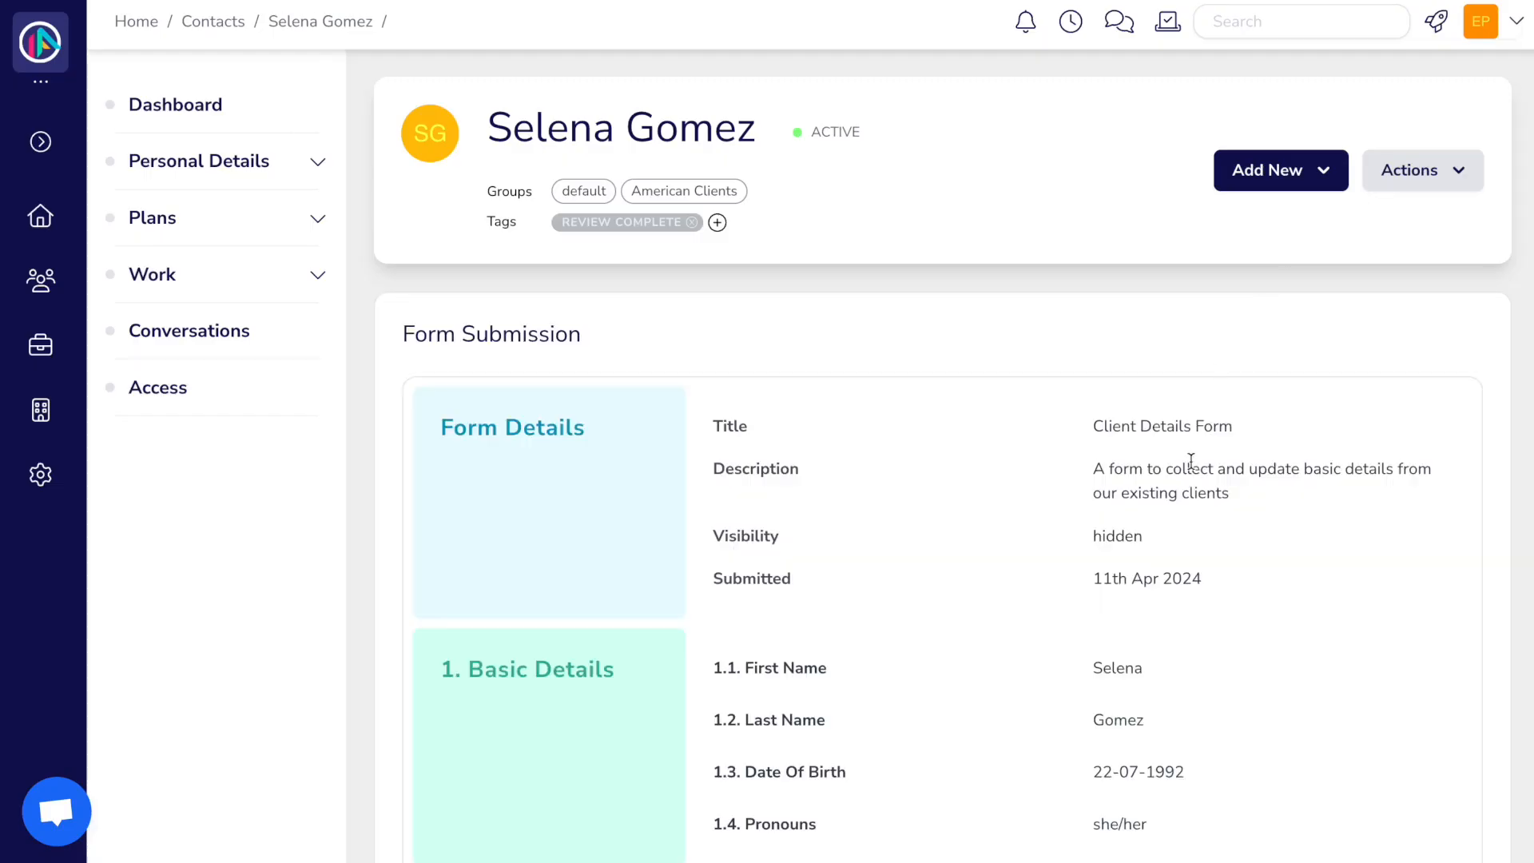
scroll(1190, 468, down, 3)
scroll(1190, 468, down, 1)
scroll(1191, 468, up, 2)
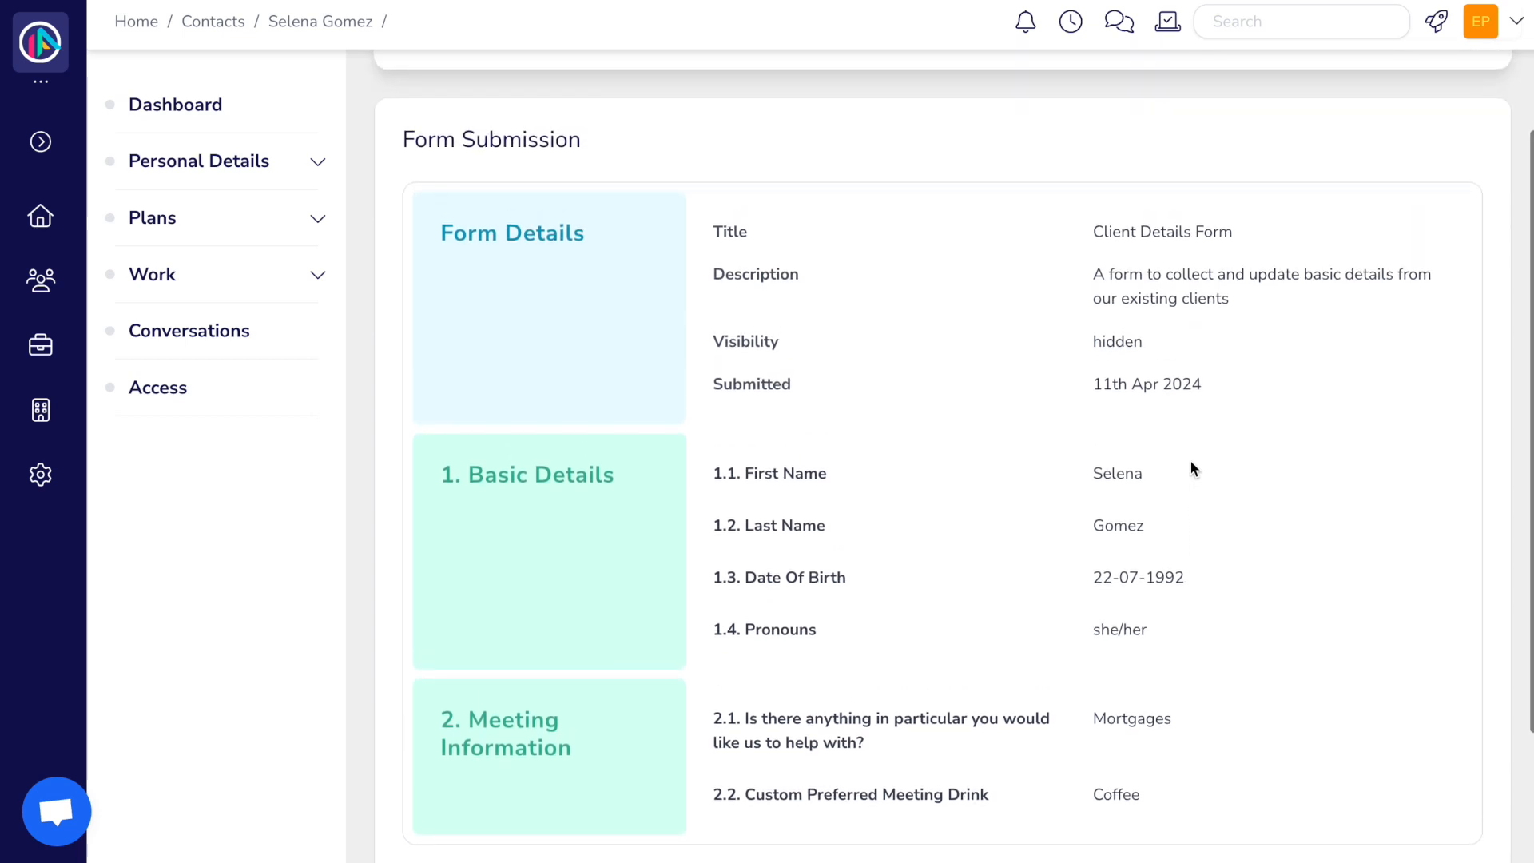